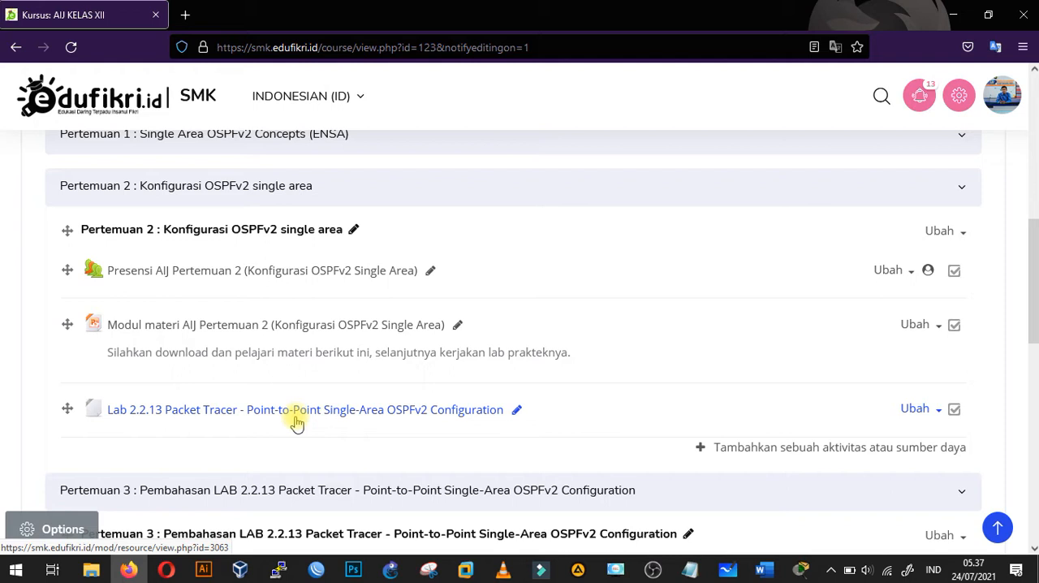
# - Review the Pertemuan 3 section of the course page, and read the 2.2.13 lab document in Word from its addressing table to Part 3
pyautogui.scroll(-4, 373, 343)
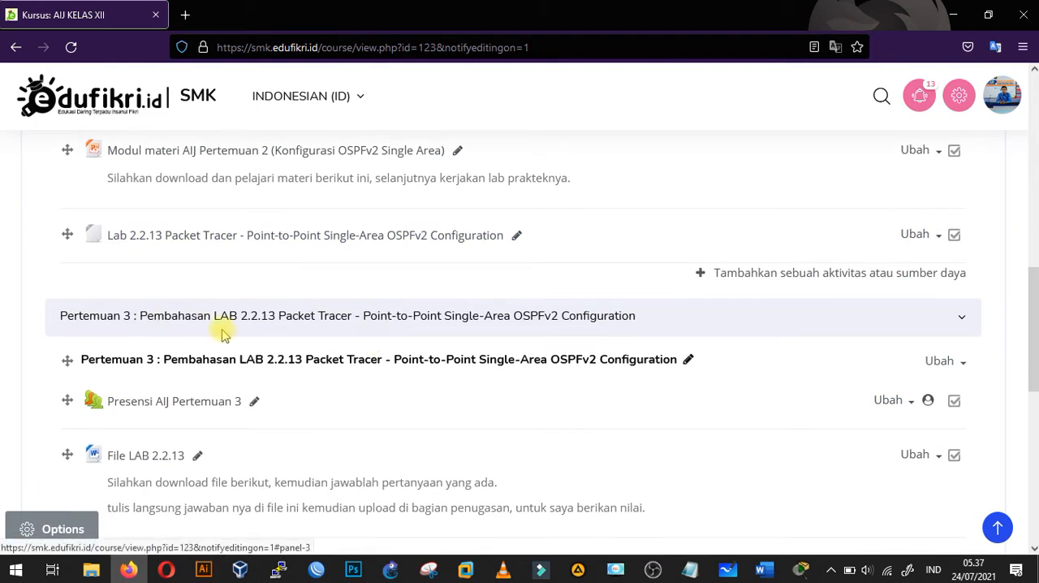
pyautogui.scroll(-3, 225, 330)
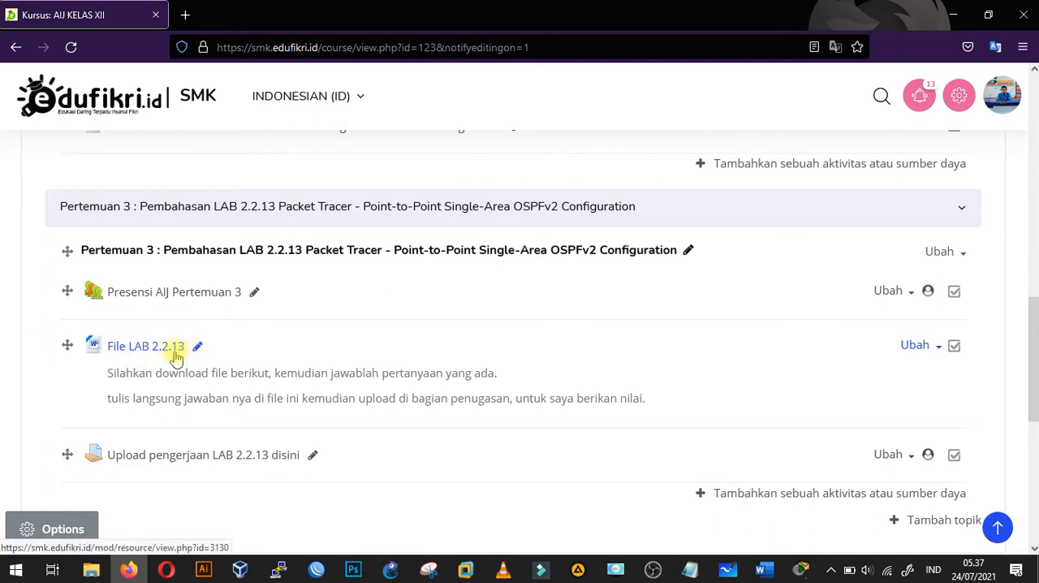
pyautogui.click(765, 571)
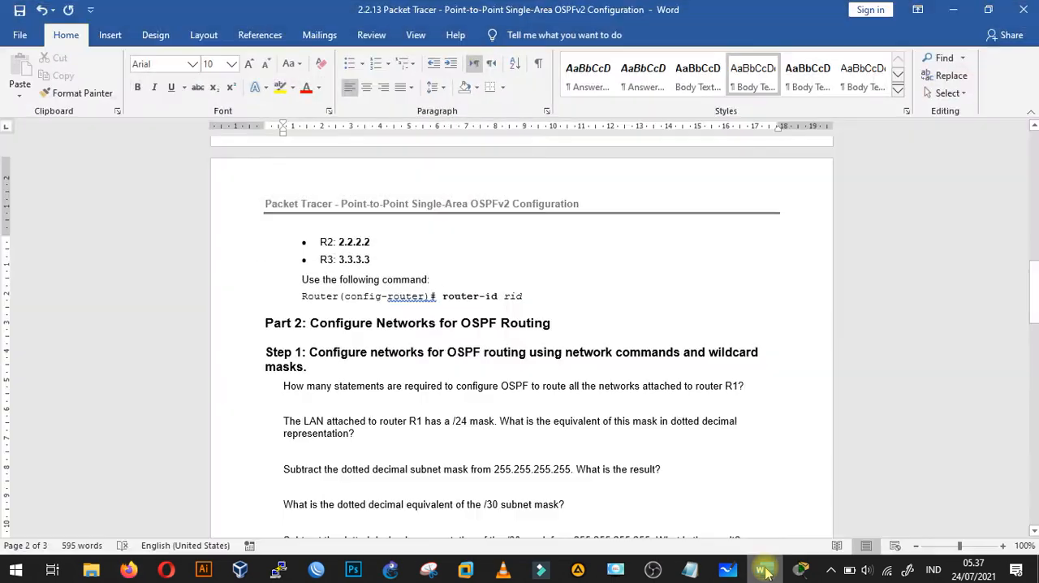
pyautogui.scroll(15, 723, 325)
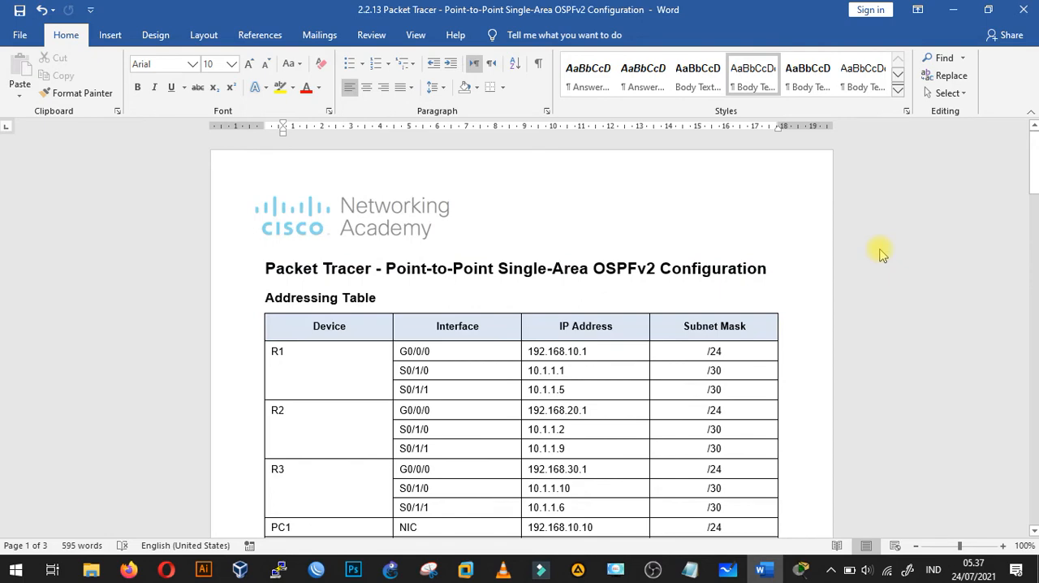
pyautogui.scroll(-9, 740, 305)
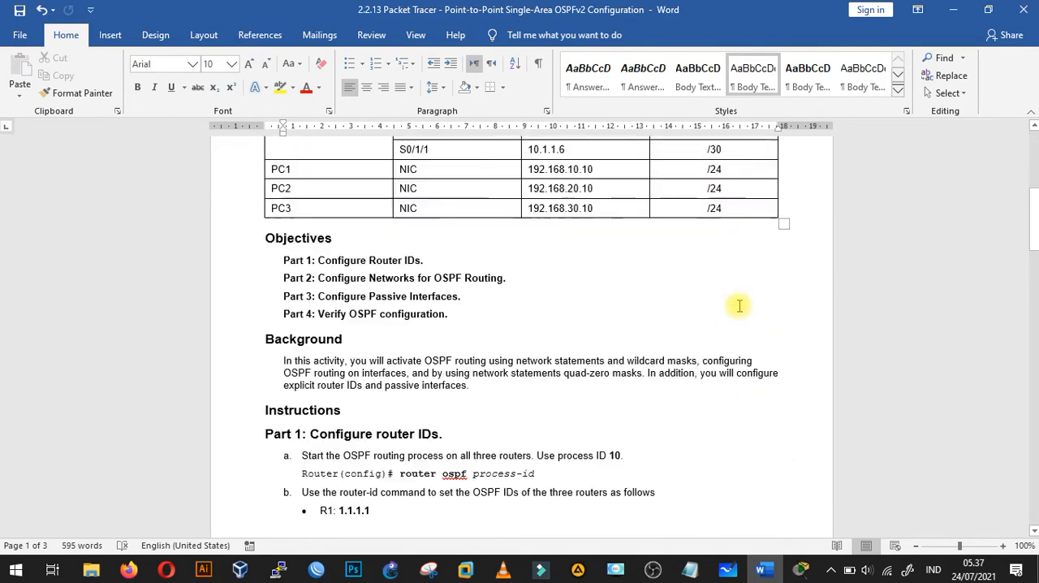
pyautogui.scroll(-4, 740, 306)
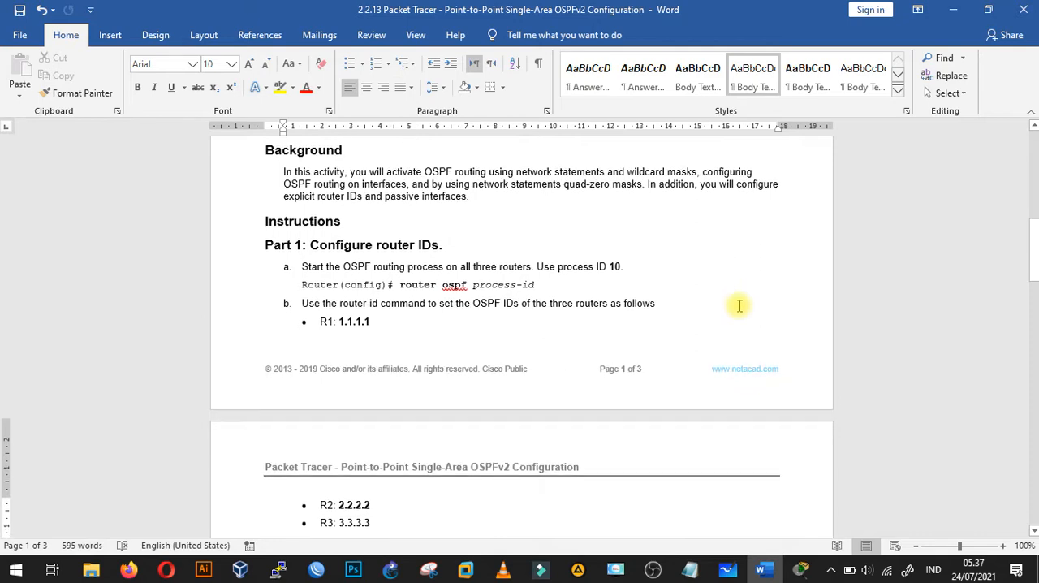
pyautogui.scroll(-4, 740, 305)
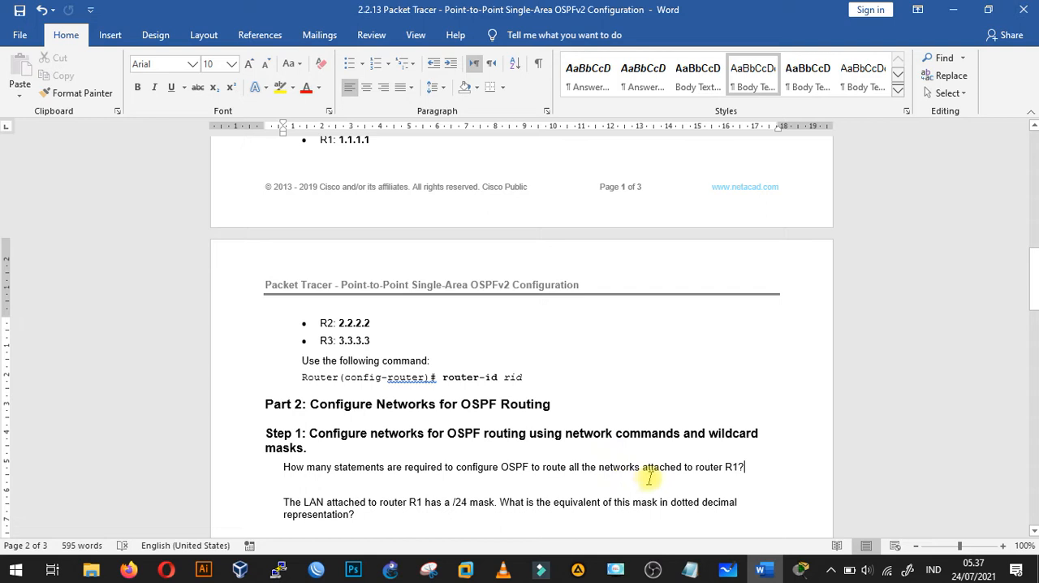
pyautogui.scroll(-3, 741, 463)
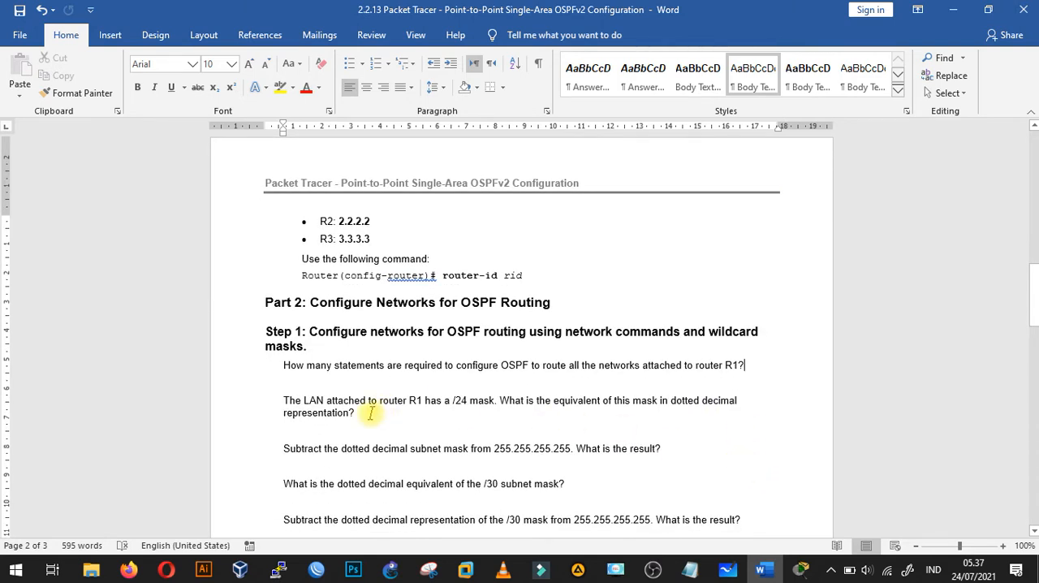
pyautogui.scroll(-3, 373, 411)
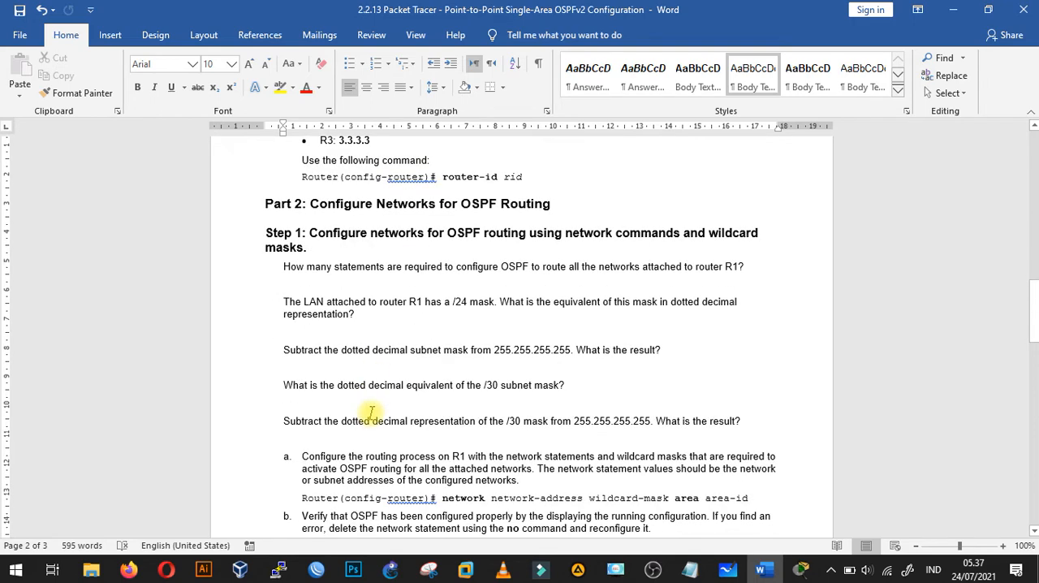
pyautogui.scroll(-4, 371, 411)
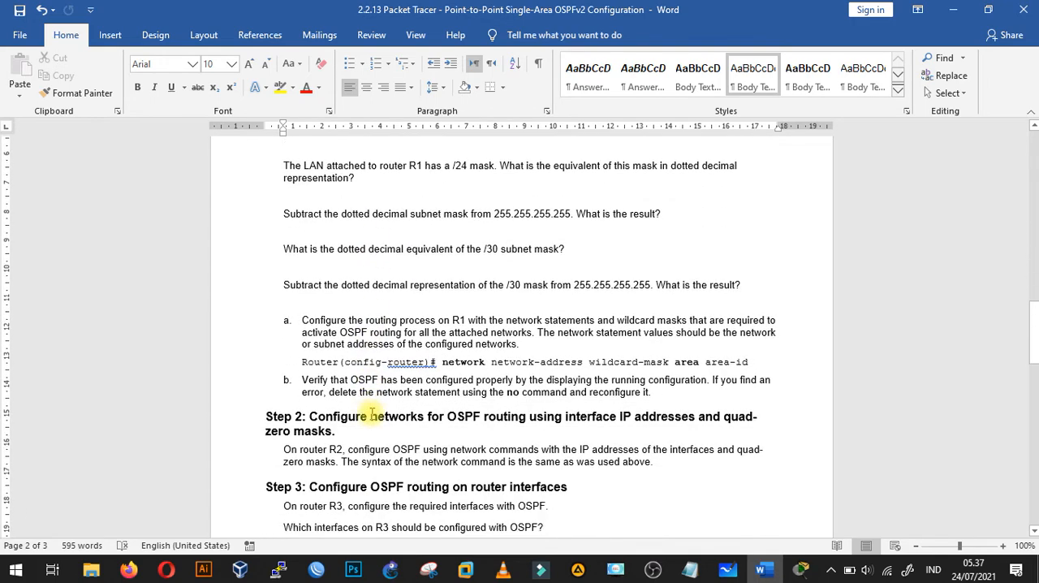
pyautogui.scroll(-5, 371, 414)
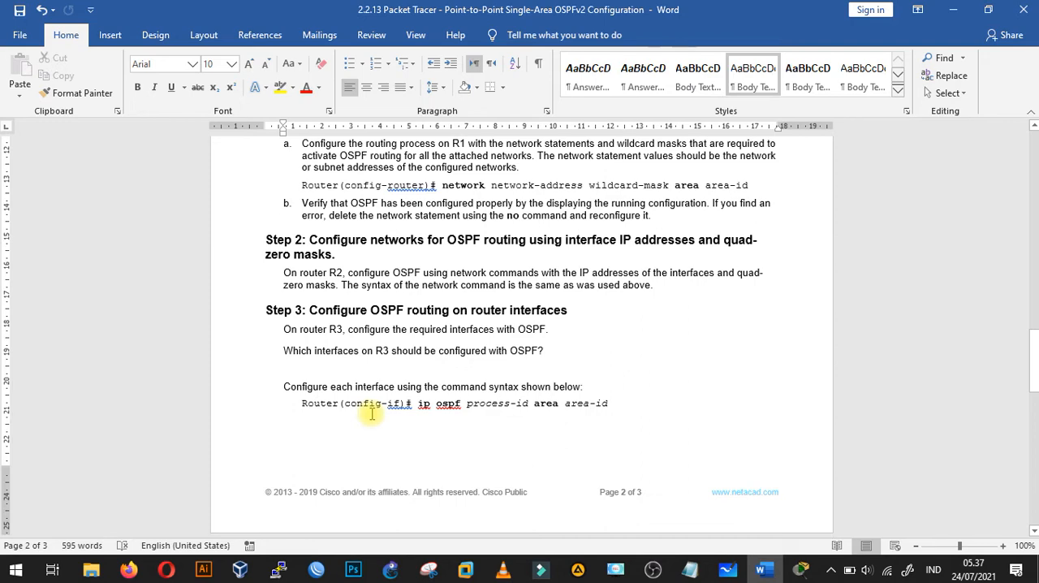
pyautogui.scroll(-7, 488, 388)
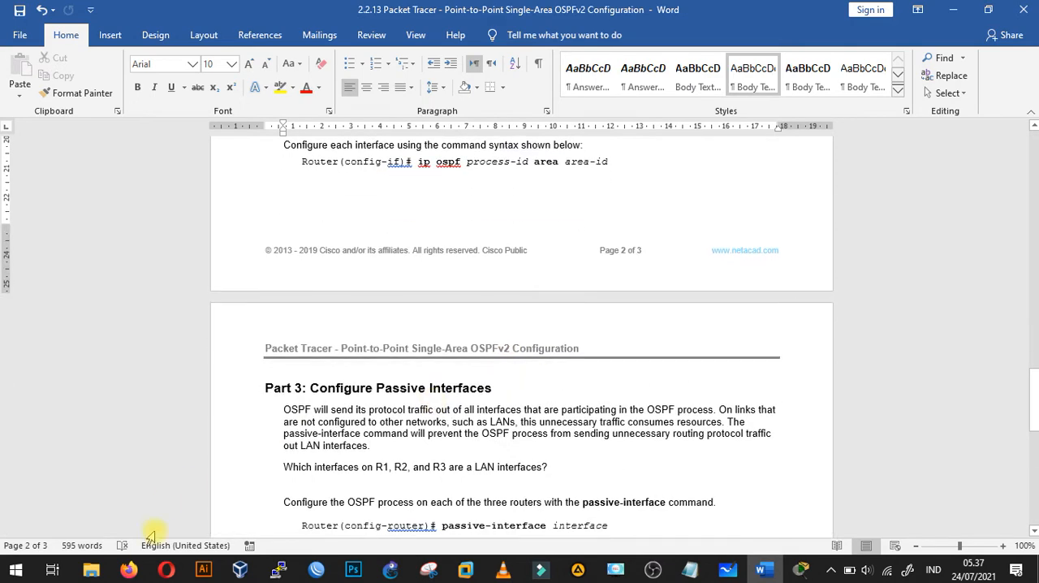
# - Examine the LAB 2.2.13 file, upload and Packet Tracer entries on the course page in Firefox, and skim the lab questions again in Word
pyautogui.click(129, 569)
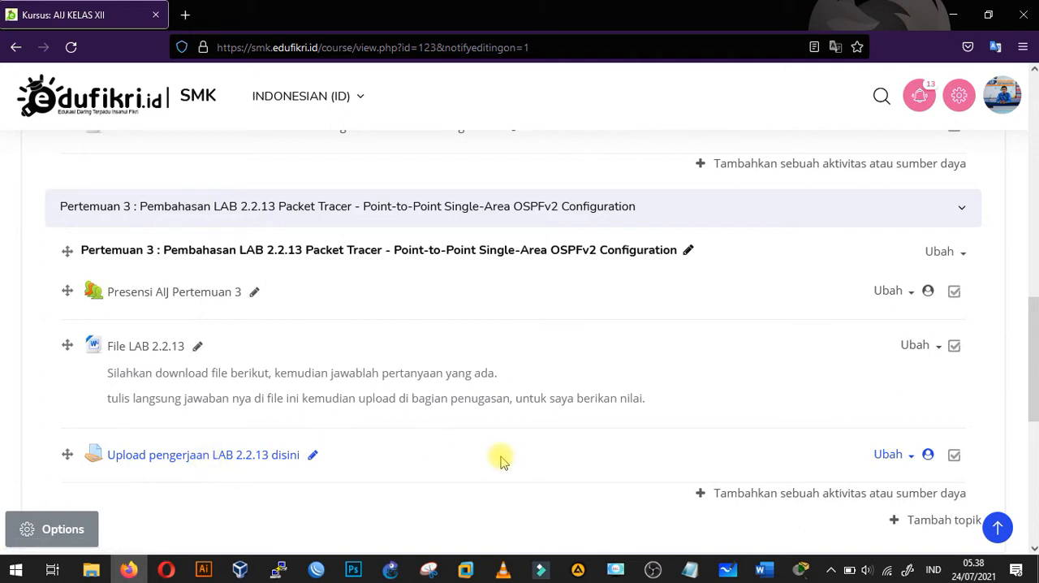
pyautogui.scroll(1, 521, 334)
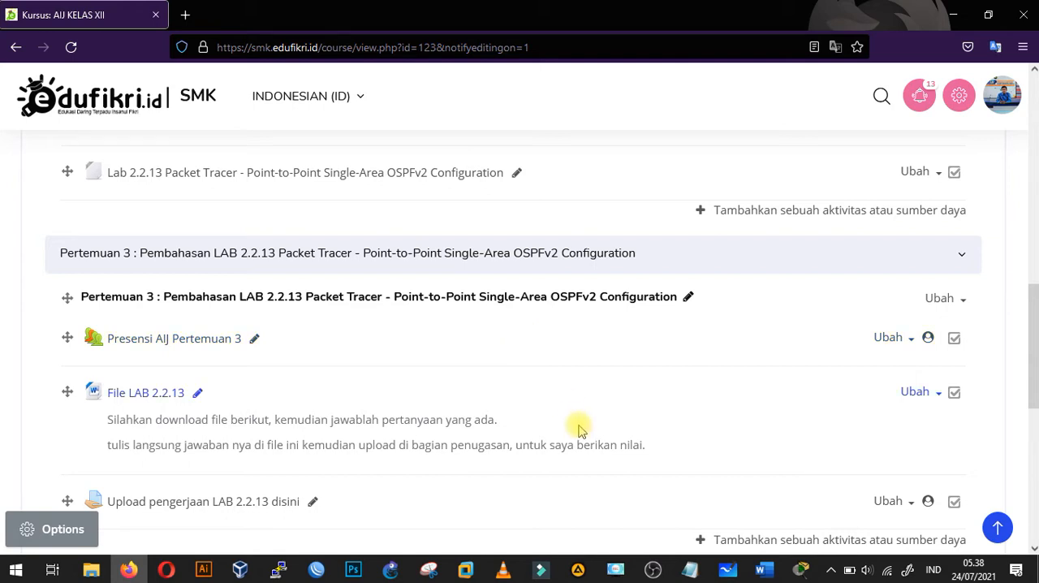
pyautogui.click(766, 571)
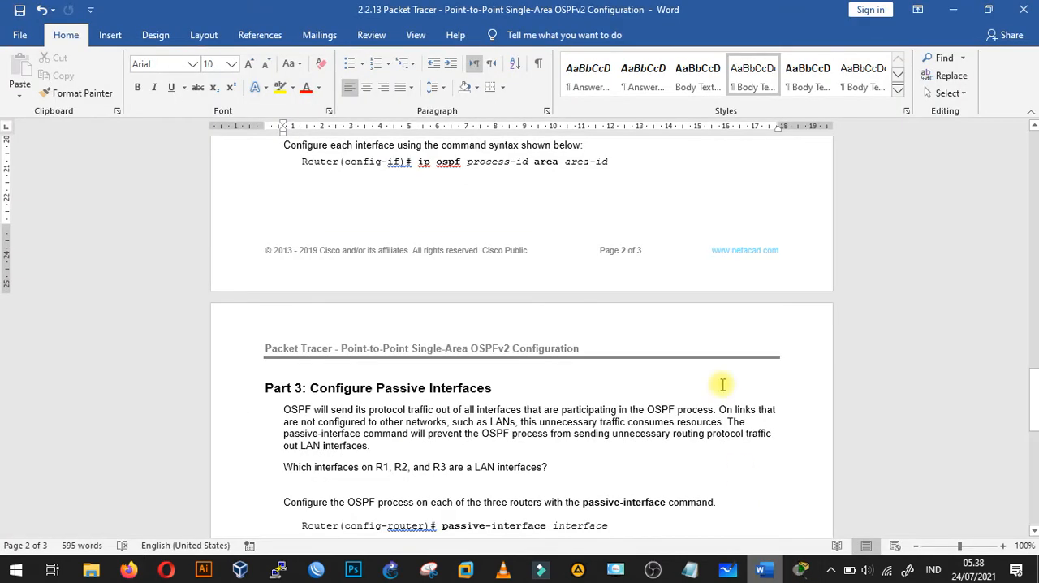
pyautogui.scroll(-7, 720, 352)
pyautogui.scroll(7, 719, 352)
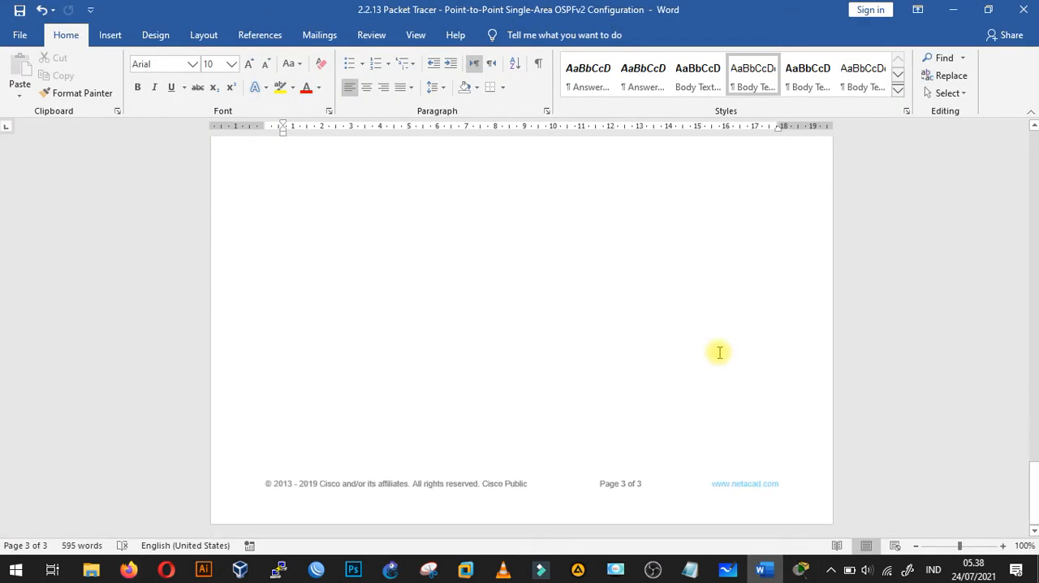
pyautogui.scroll(15, 719, 357)
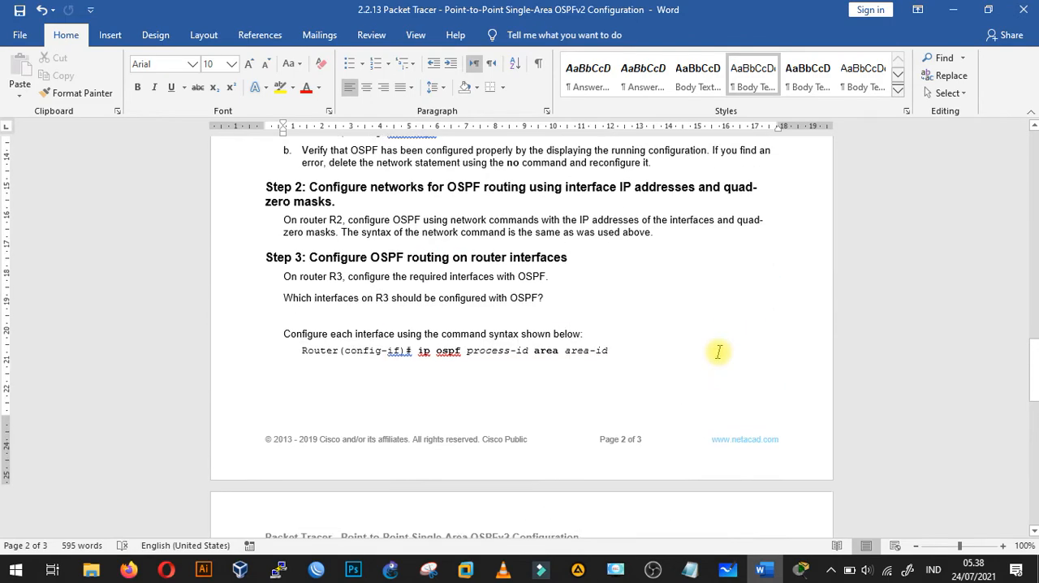
pyautogui.scroll(4, 719, 355)
pyautogui.scroll(8, 719, 357)
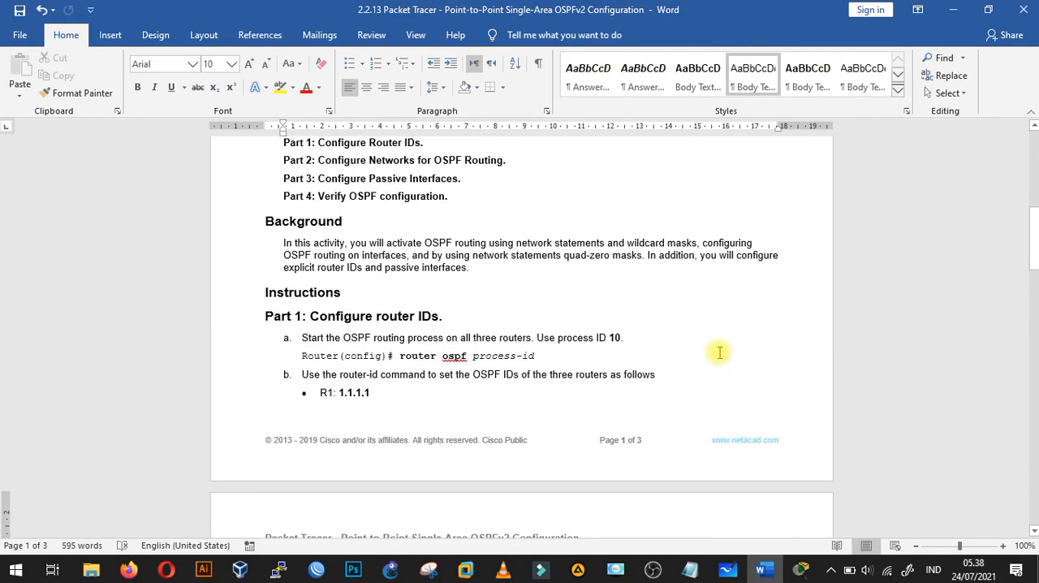
pyautogui.scroll(3, 658, 357)
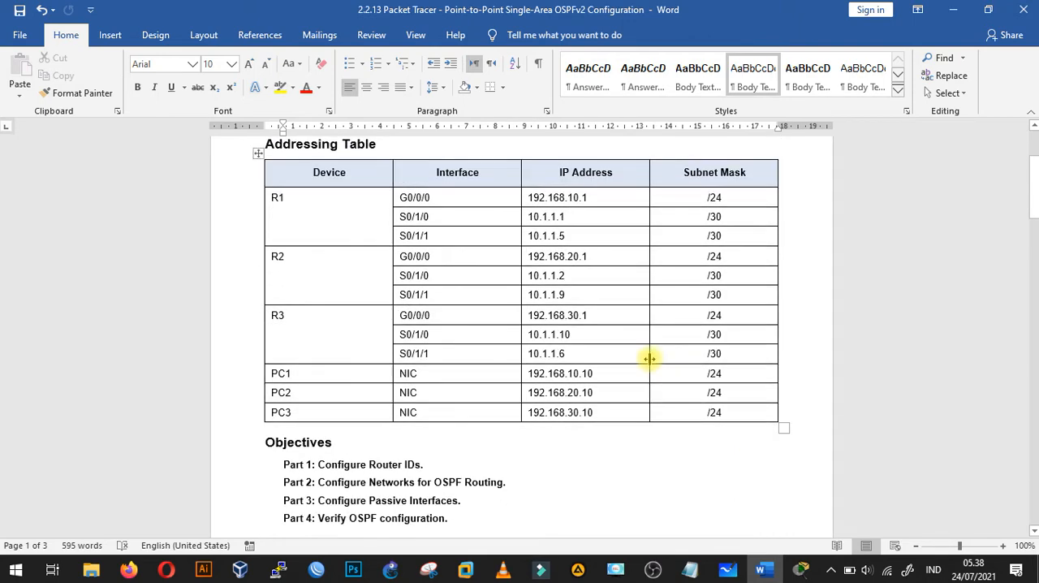
pyautogui.click(128, 569)
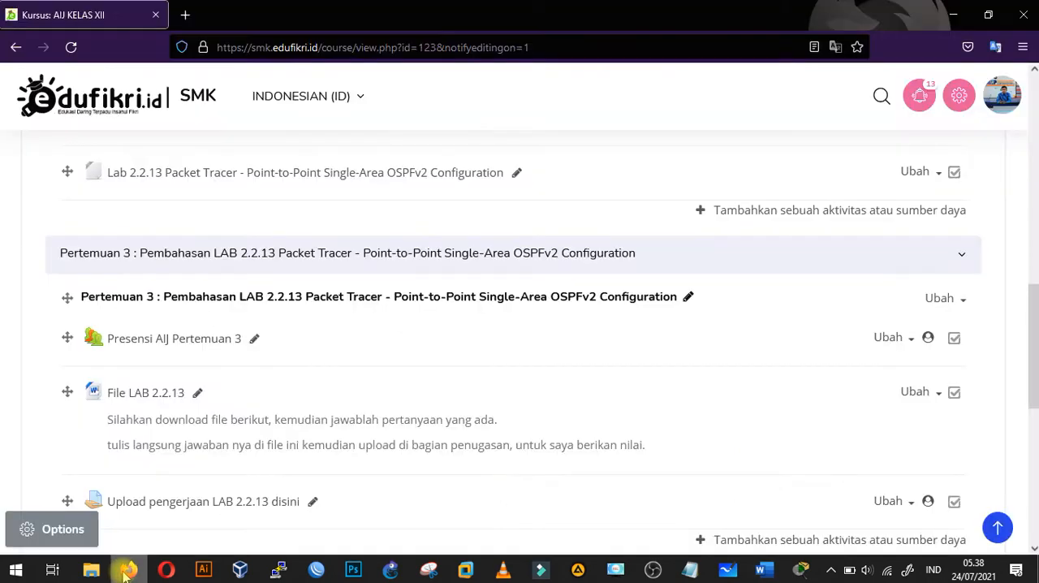
pyautogui.scroll(2, 221, 312)
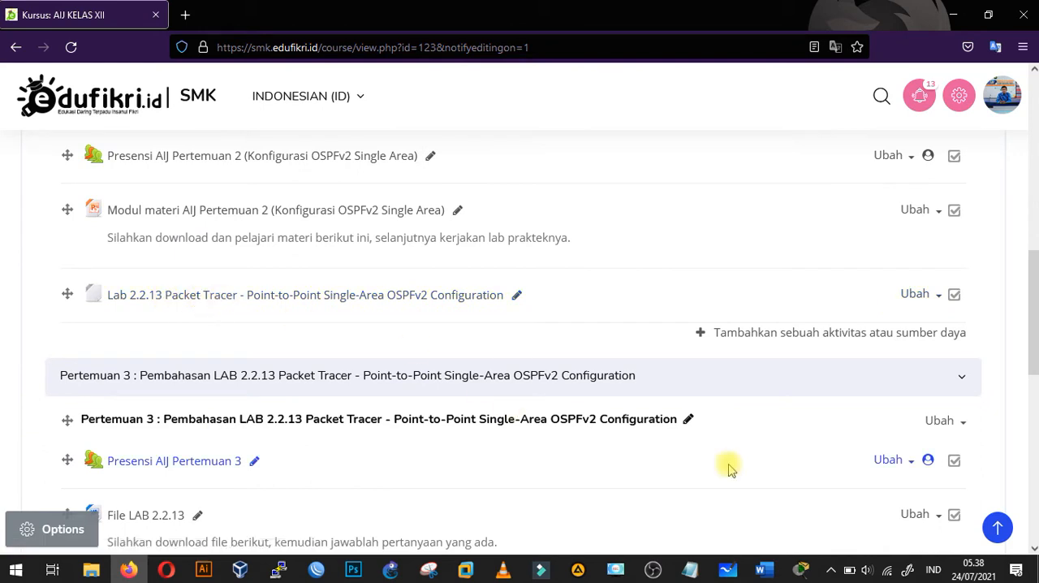
# - Switch to Packet Tracer, dismiss the User Profile dialog, and arrange the PT Activity instructions and the network topology side by side
pyautogui.click(800, 571)
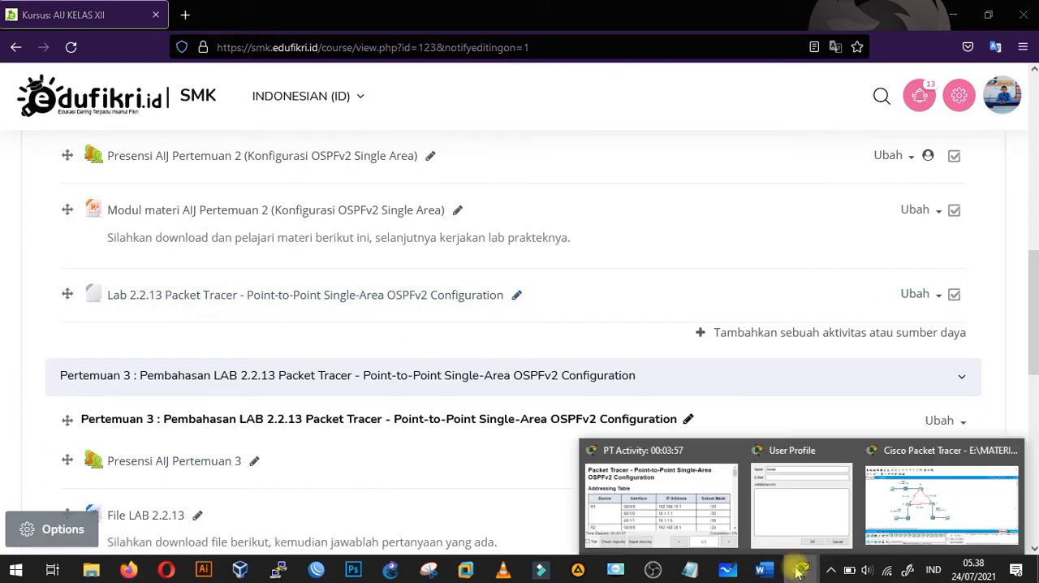
pyautogui.click(682, 488)
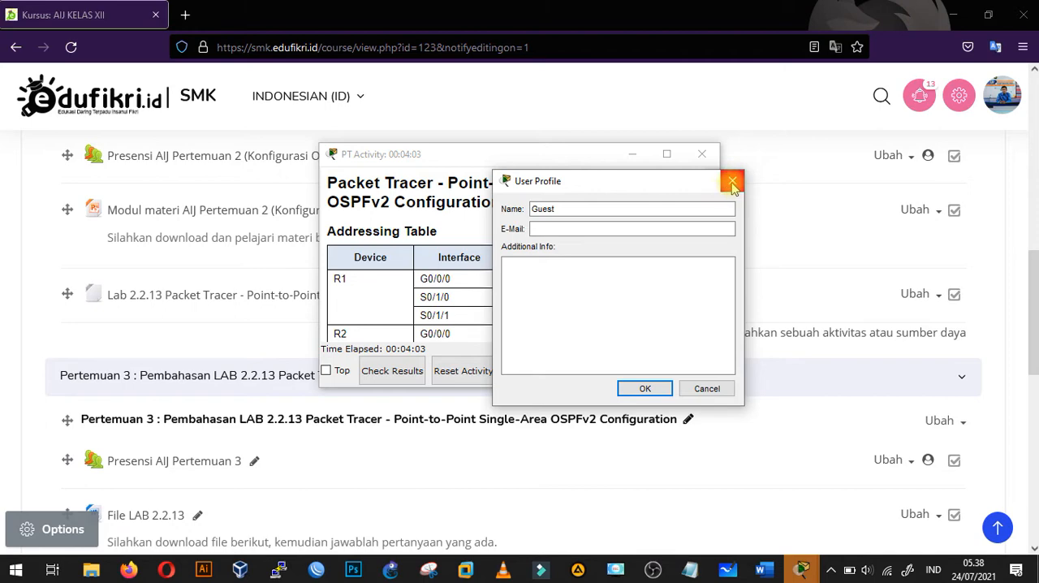
pyautogui.click(733, 186)
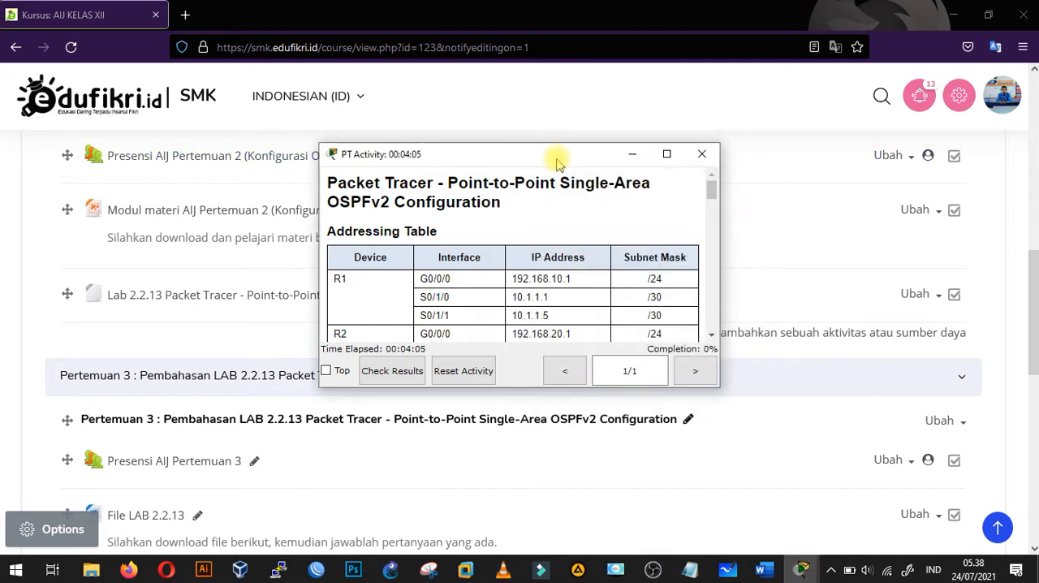
pyautogui.press('super+Right')
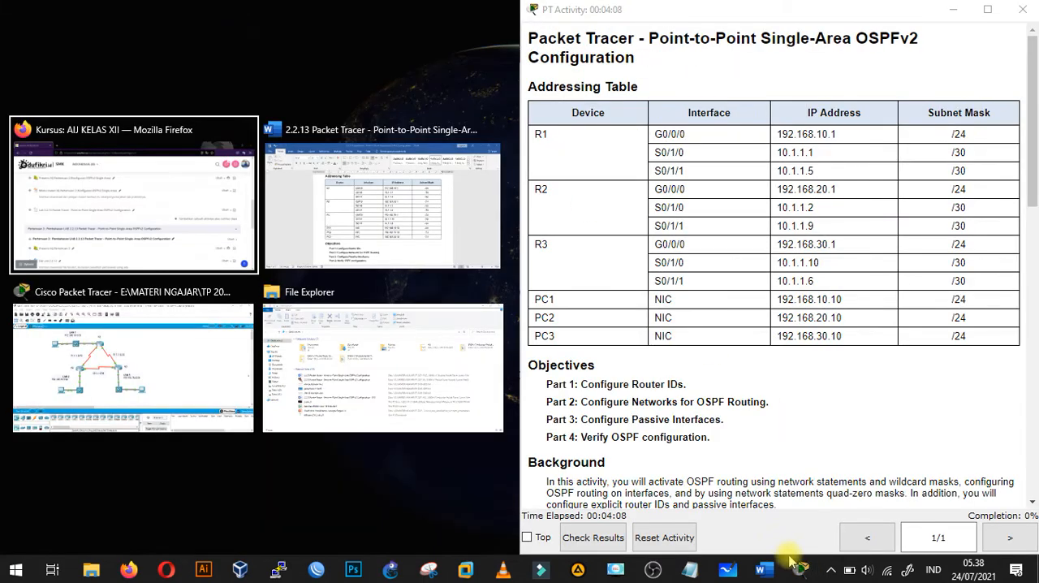
pyautogui.click(205, 341)
pyautogui.moveTo(52, 446); pyautogui.dragTo(69, 448)
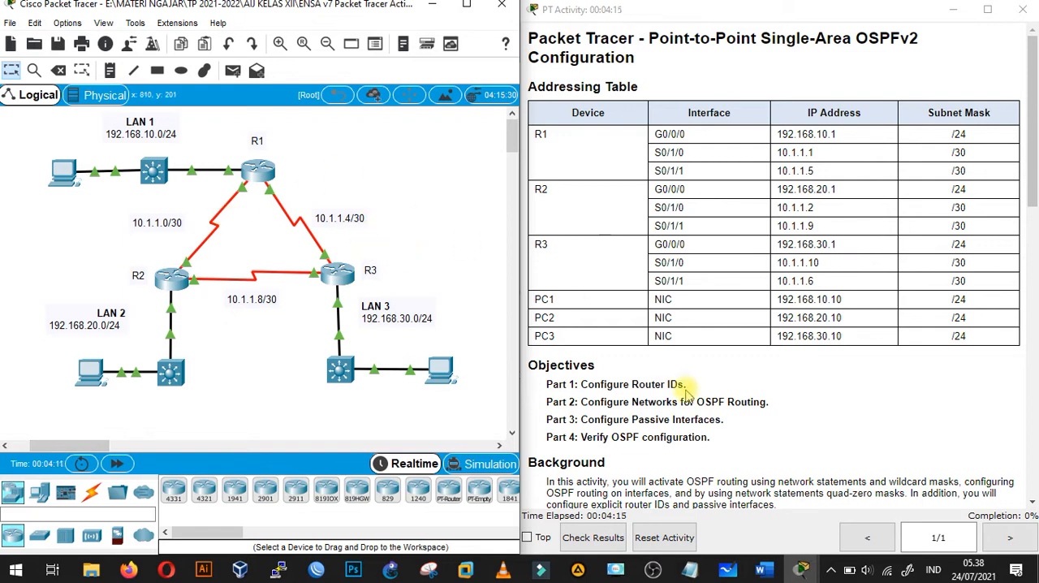
# - Compare the Part 1 router ID instructions in Word with the PT Activity window, and bring the Packet Tracer topology back beside the instructions
pyautogui.click(764, 569)
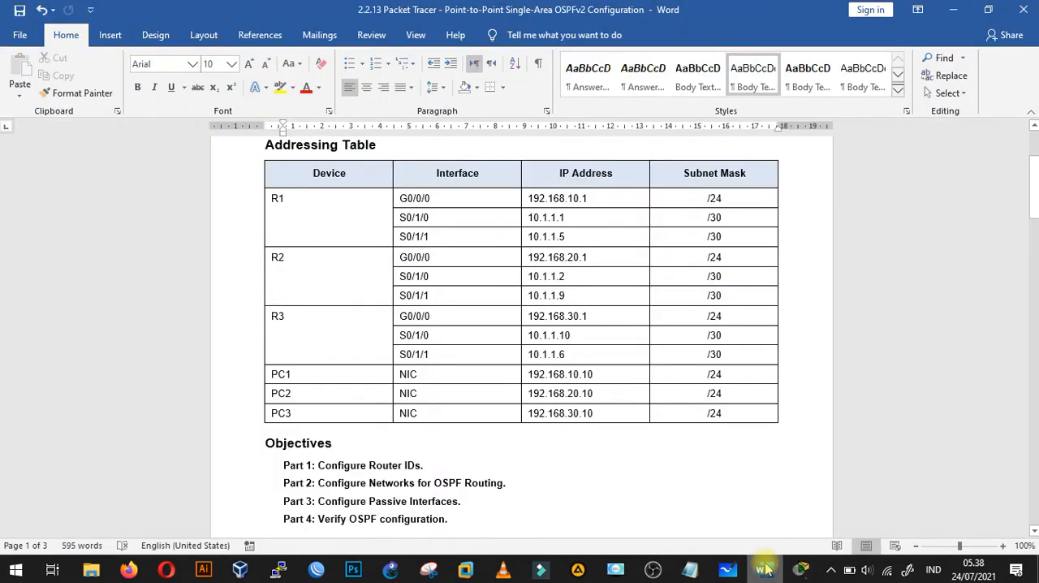
pyautogui.scroll(-5, 731, 391)
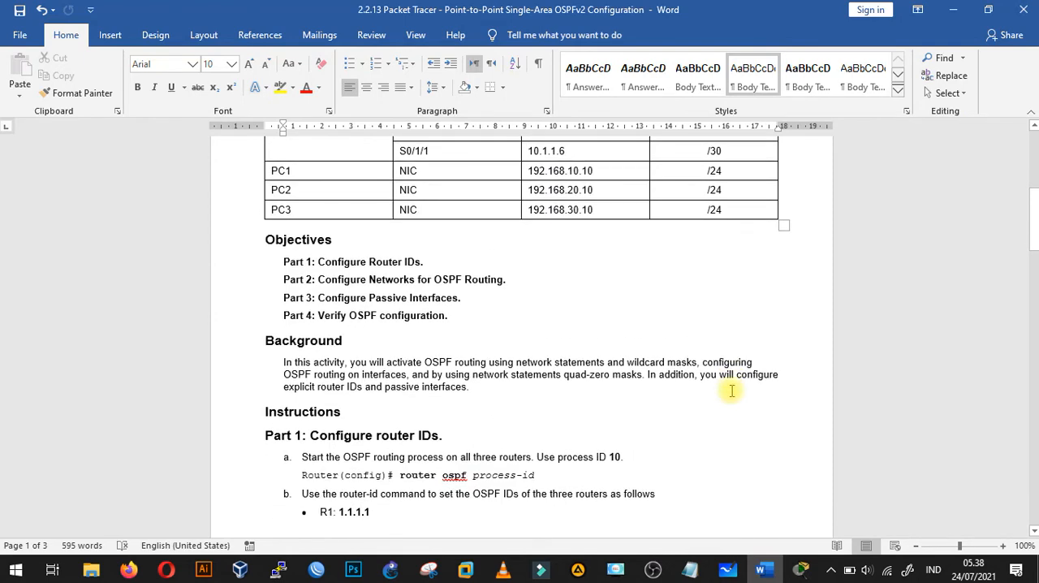
pyautogui.scroll(-4, 732, 391)
pyautogui.scroll(-3, 732, 391)
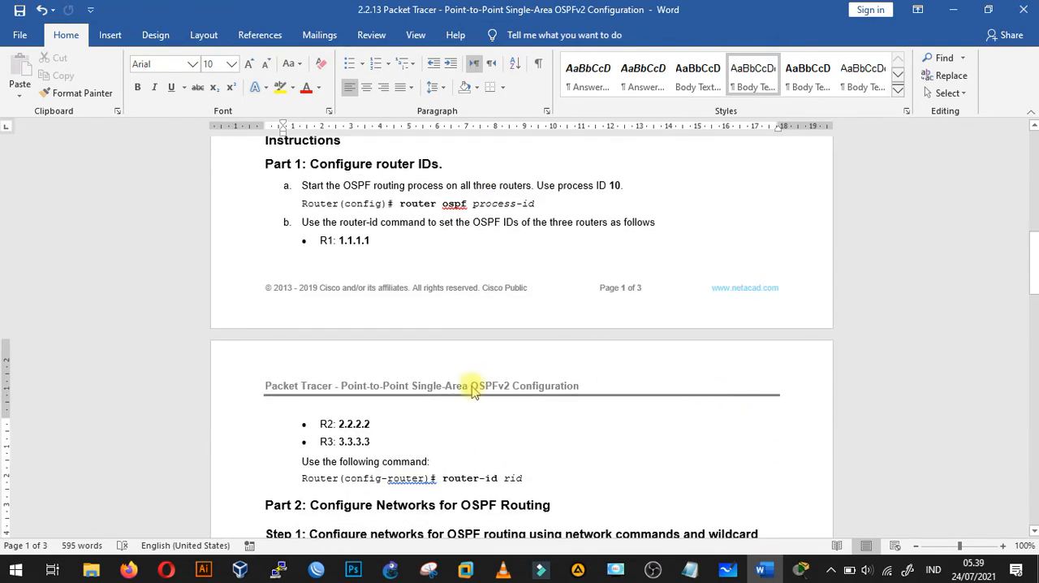
pyautogui.moveTo(800, 571)
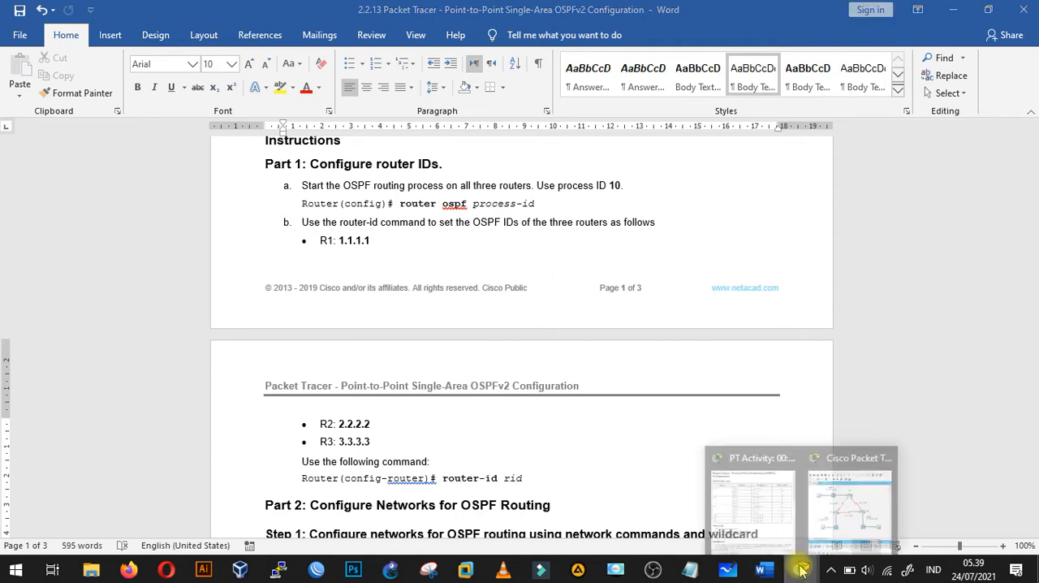
pyautogui.click(740, 492)
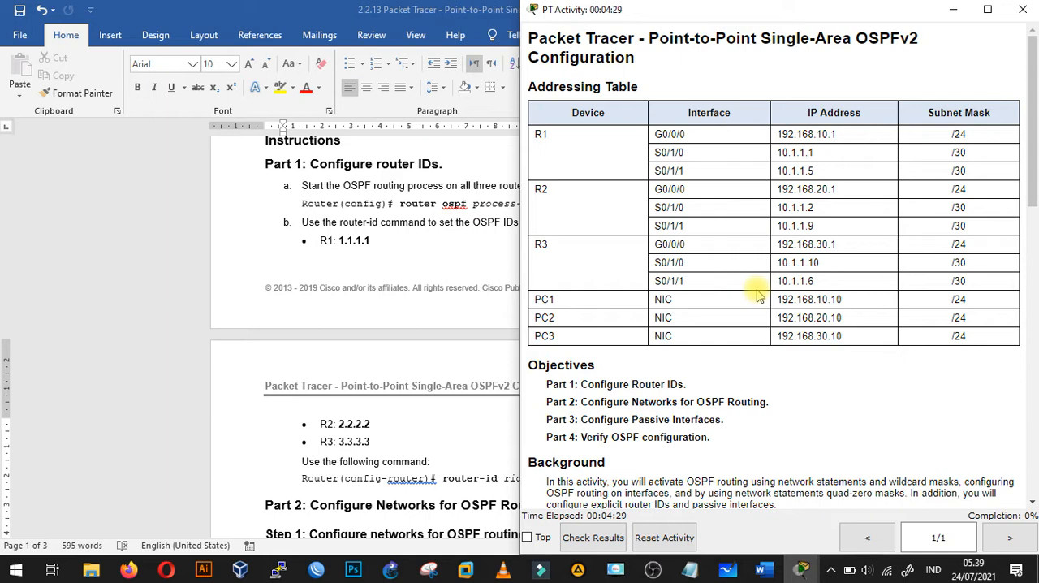
pyautogui.moveTo(1033, 161); pyautogui.dragTo(1031, 206)
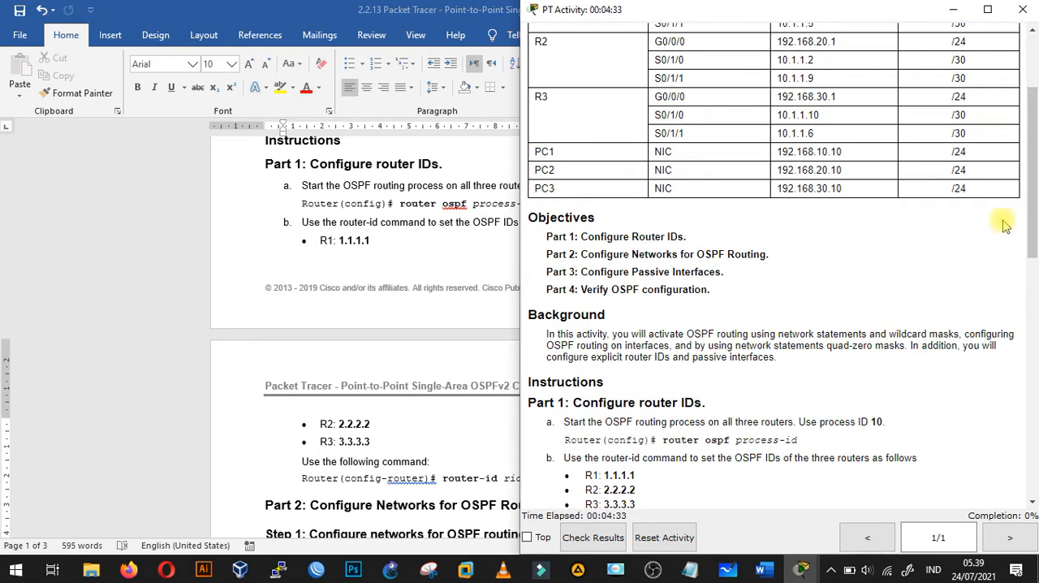
pyautogui.moveTo(1032, 215); pyautogui.dragTo(1035, 85)
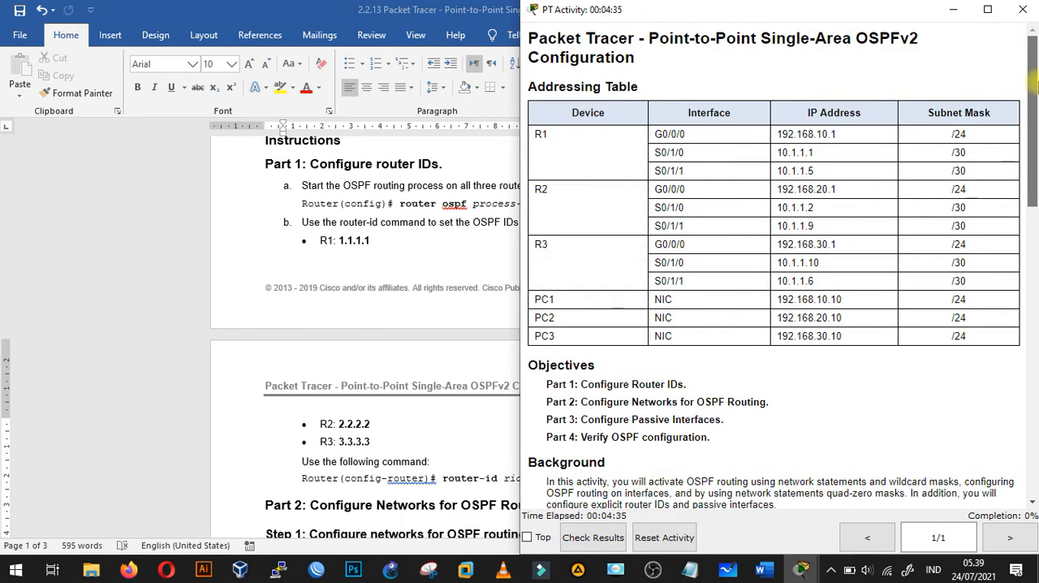
pyautogui.click(800, 571)
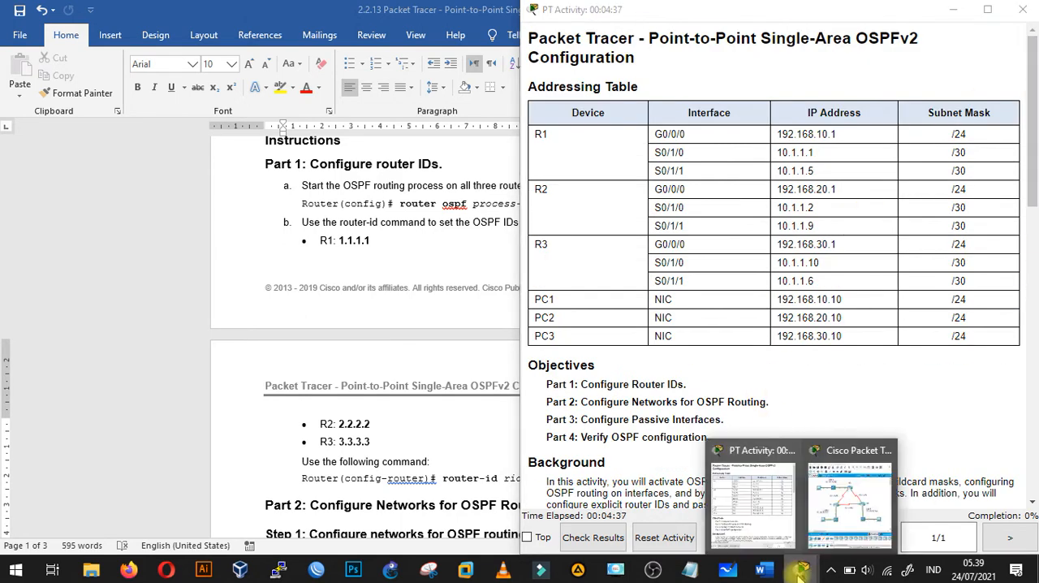
pyautogui.click(826, 532)
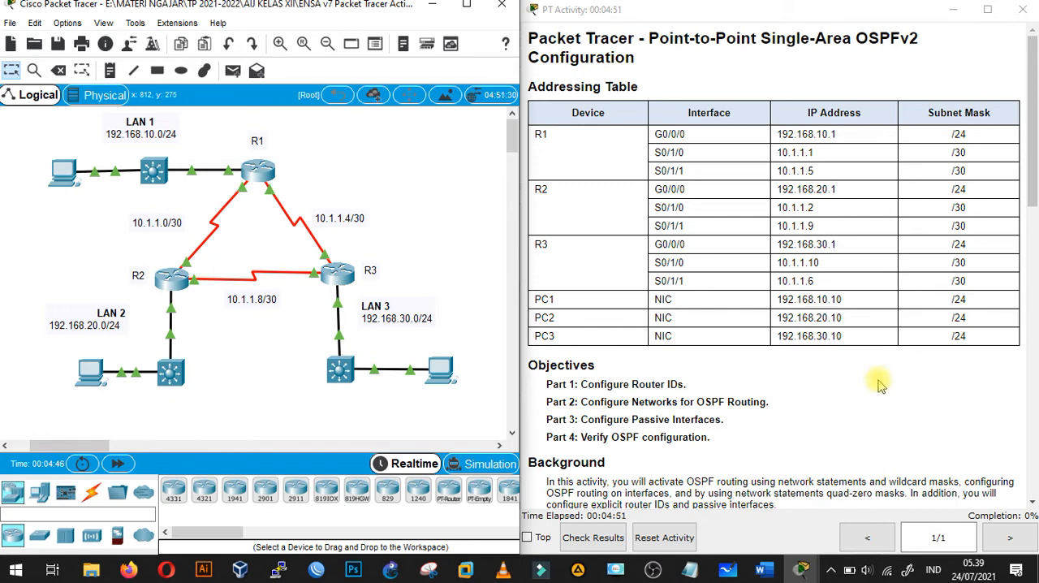
# - Read the activity instructions down to Part 2, and open R1's command line in global configuration mode
pyautogui.moveTo(1033, 159); pyautogui.dragTo(1033, 223)
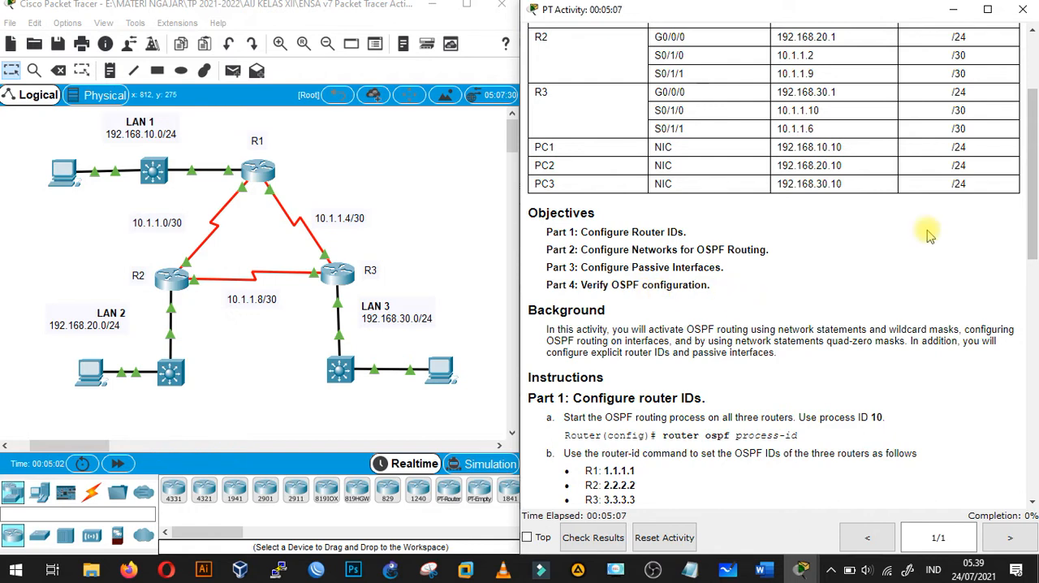
pyautogui.moveTo(1034, 178); pyautogui.dragTo(1031, 217)
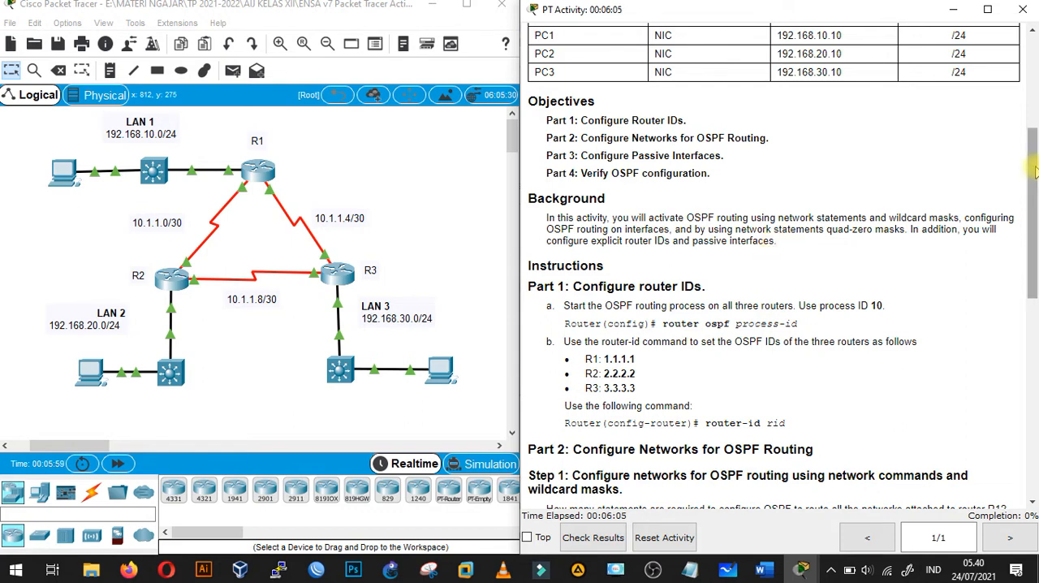
pyautogui.moveTo(1033, 201); pyautogui.dragTo(1033, 279)
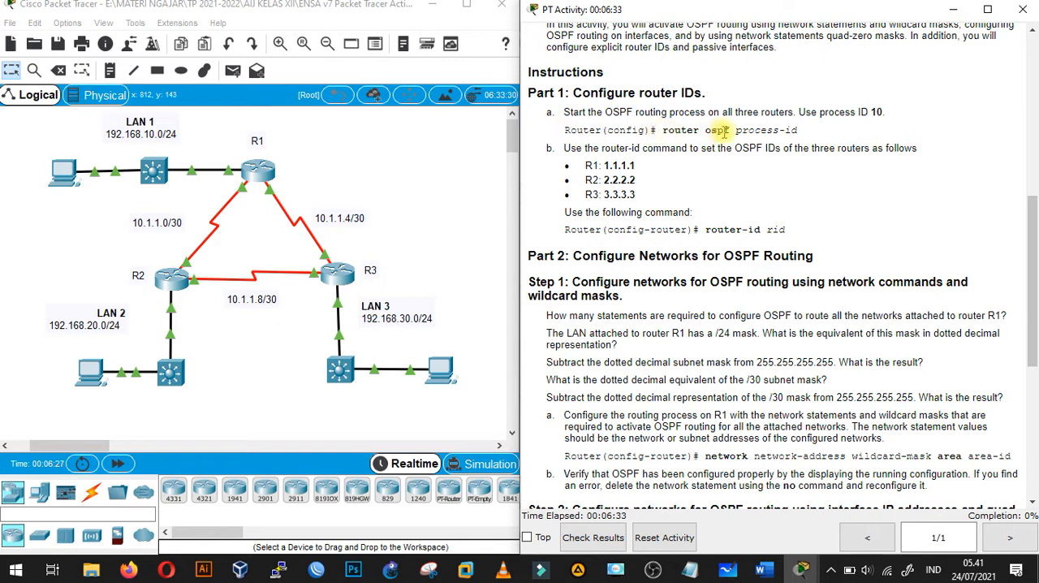
pyautogui.click(260, 174)
pyautogui.click(260, 173)
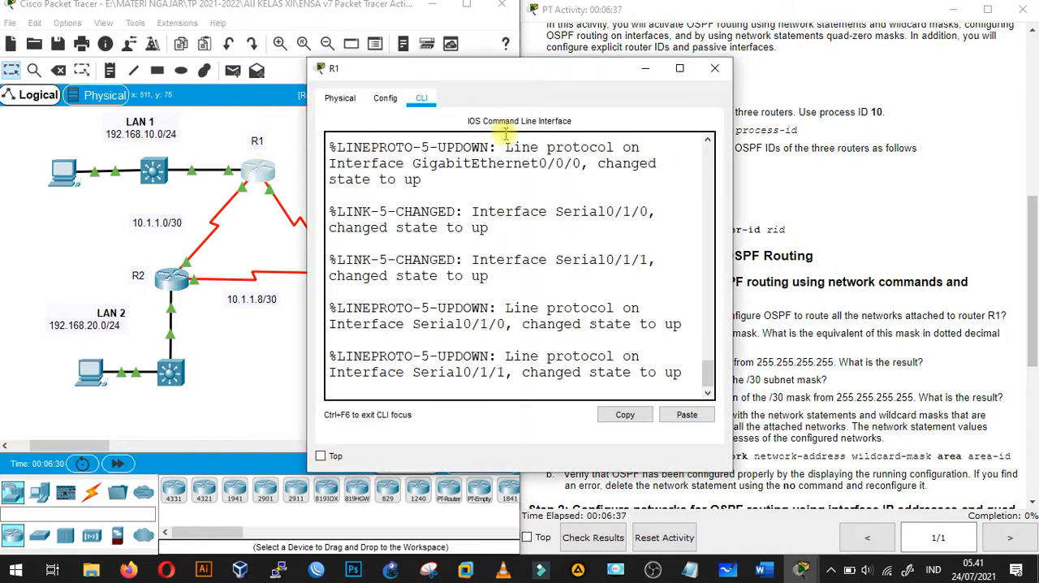
pyautogui.press('Return')
pyautogui.press('Return')
pyautogui.write('en')
pyautogui.press('Return')
pyautogui.write('conf')
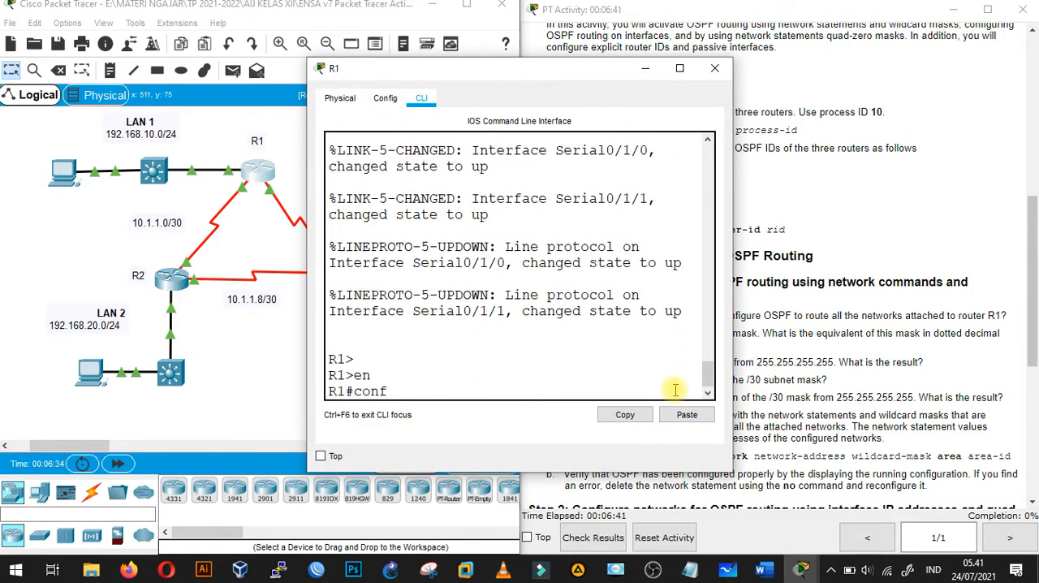
pyautogui.write(' ter')
pyautogui.press('Return')
# - Start the OSPF routing process on R1 with process ID 10, keeping the Part 1 instructions in view
pyautogui.write('rou')
pyautogui.press('Tab')
pyautogui.write('os')
pyautogui.press('Tab')
pyautogui.write('10')
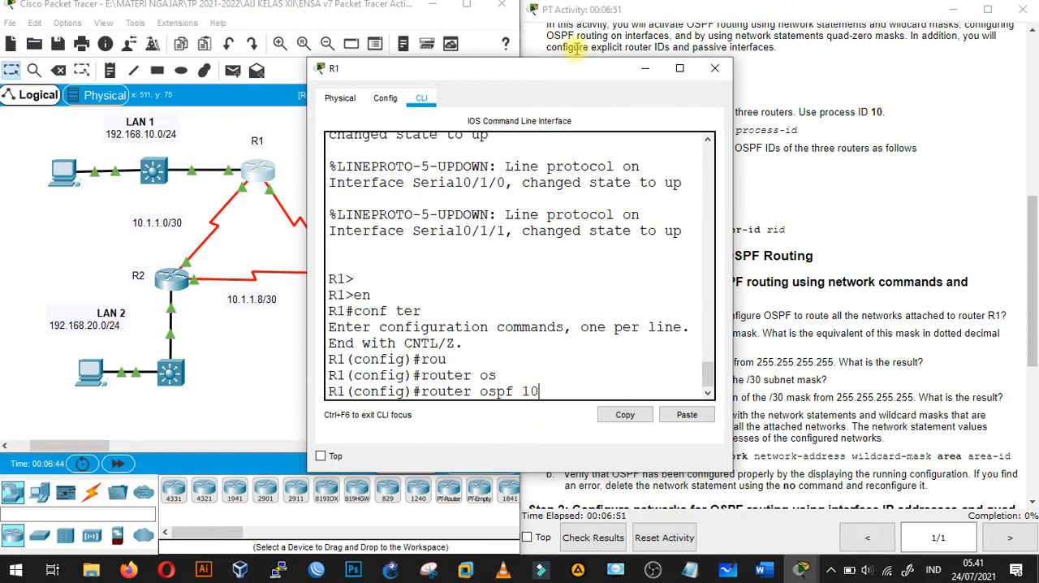
pyautogui.moveTo(573, 72); pyautogui.dragTo(349, 57)
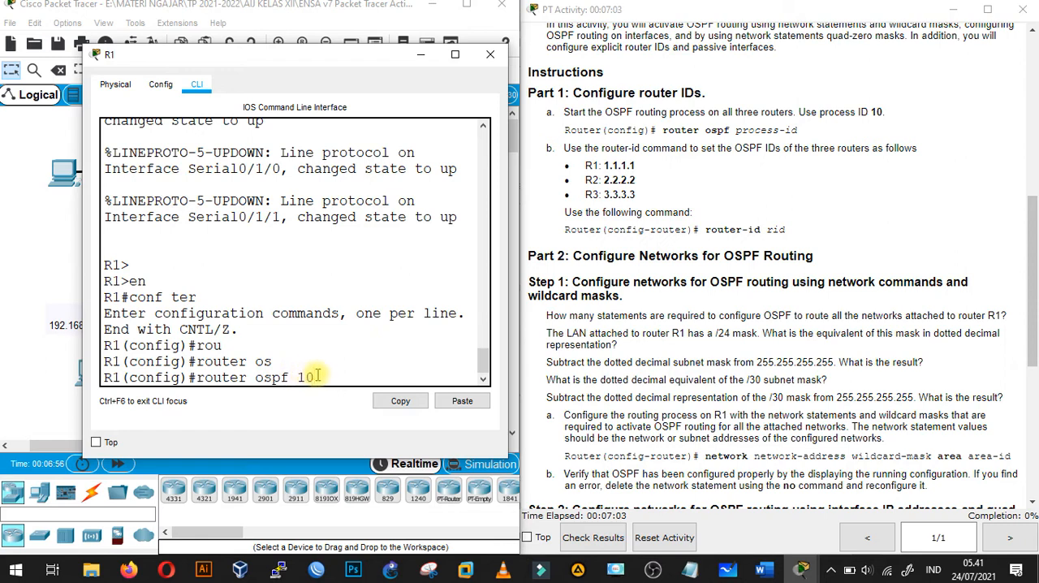
pyautogui.press('Return')
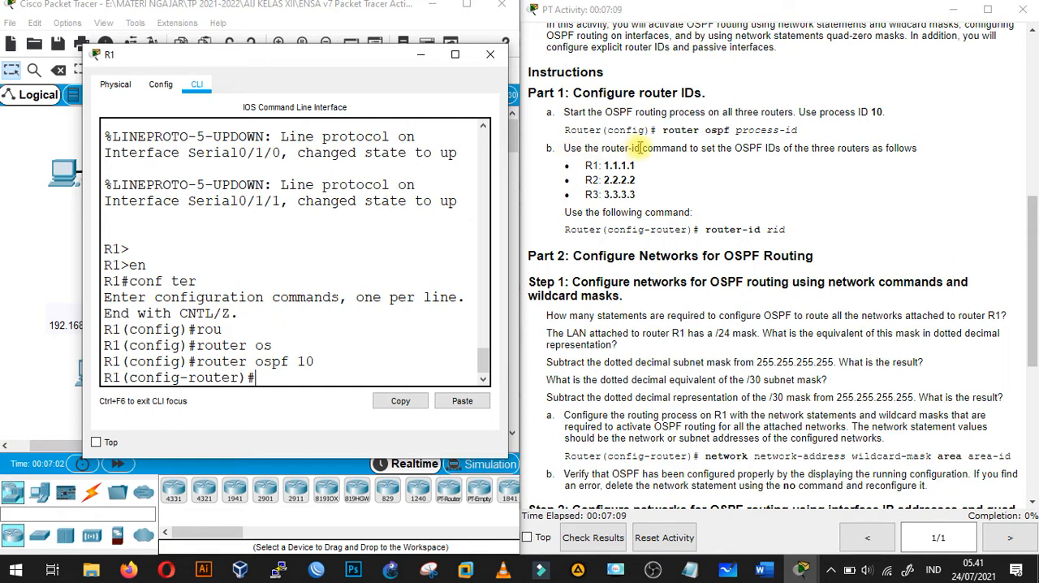
# - Set R1's OSPF router ID to 1.1.1.1 and minimize its window
pyautogui.doubleClick(314, 362)
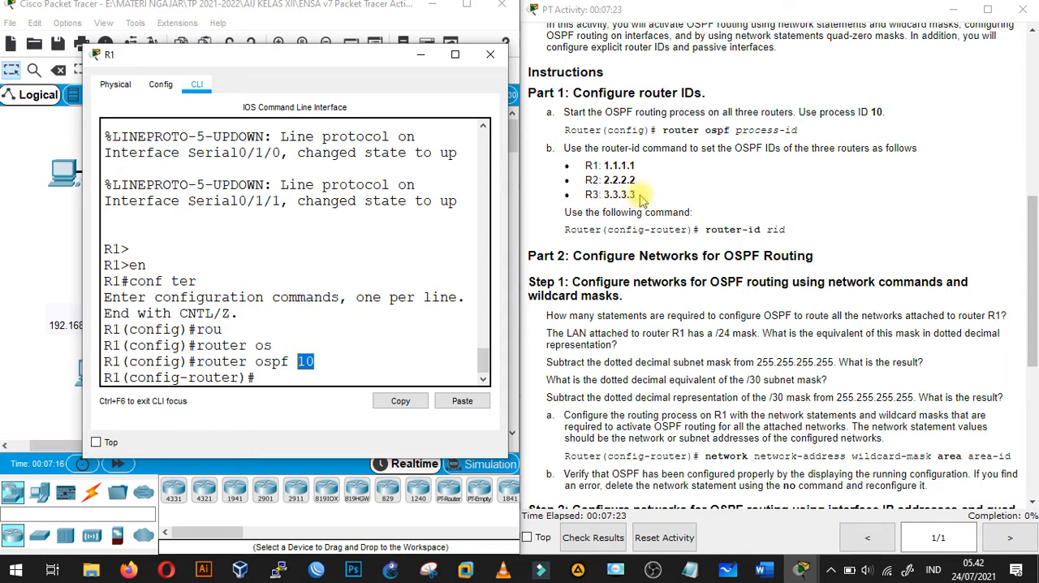
pyautogui.click(271, 378)
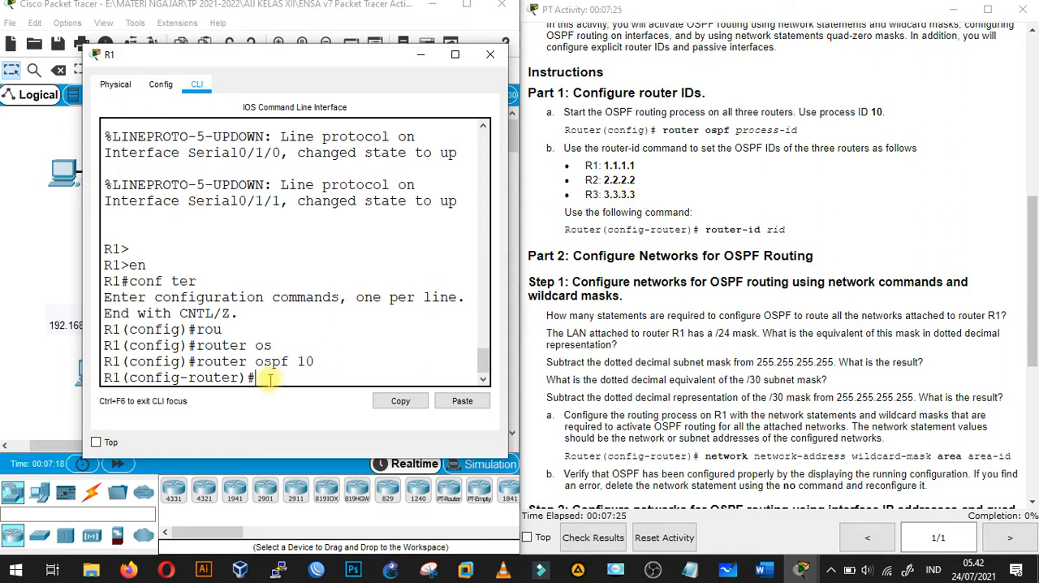
pyautogui.write('ou')
pyautogui.press('Tab')
pyautogui.write('ter-id ')
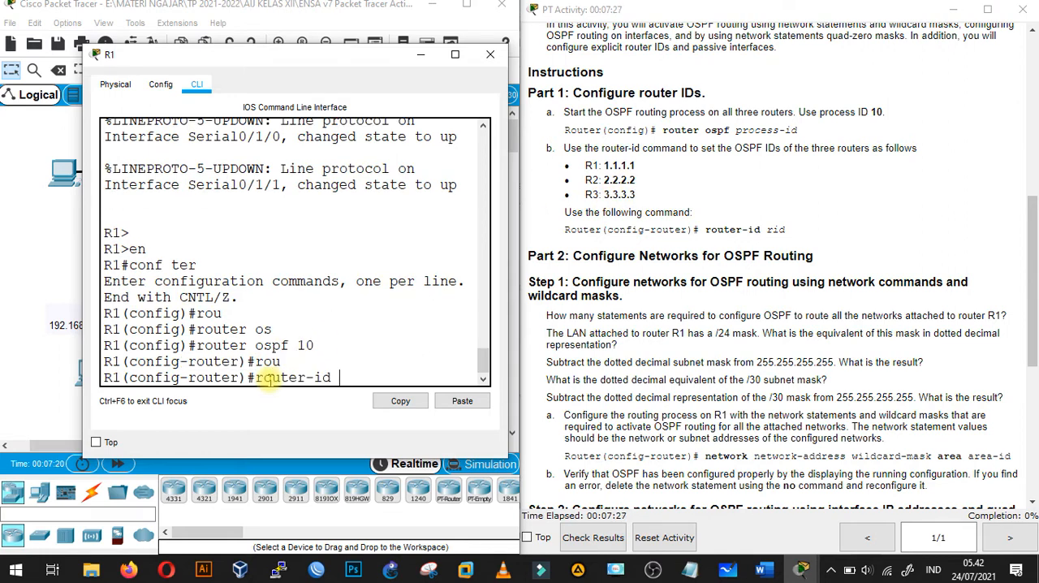
pyautogui.write('1.1.')
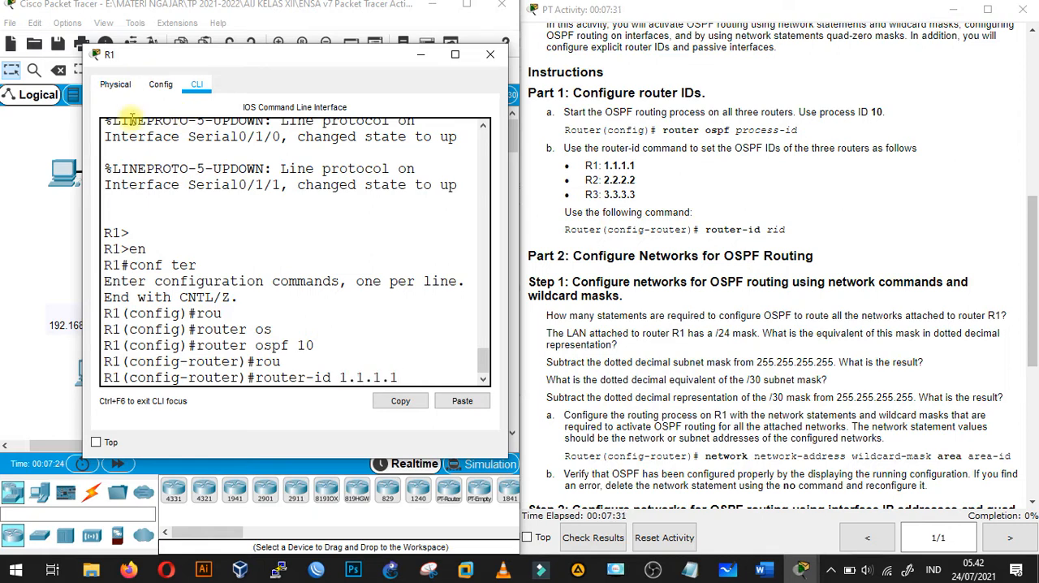
pyautogui.write('1.1')
pyautogui.press('Return')
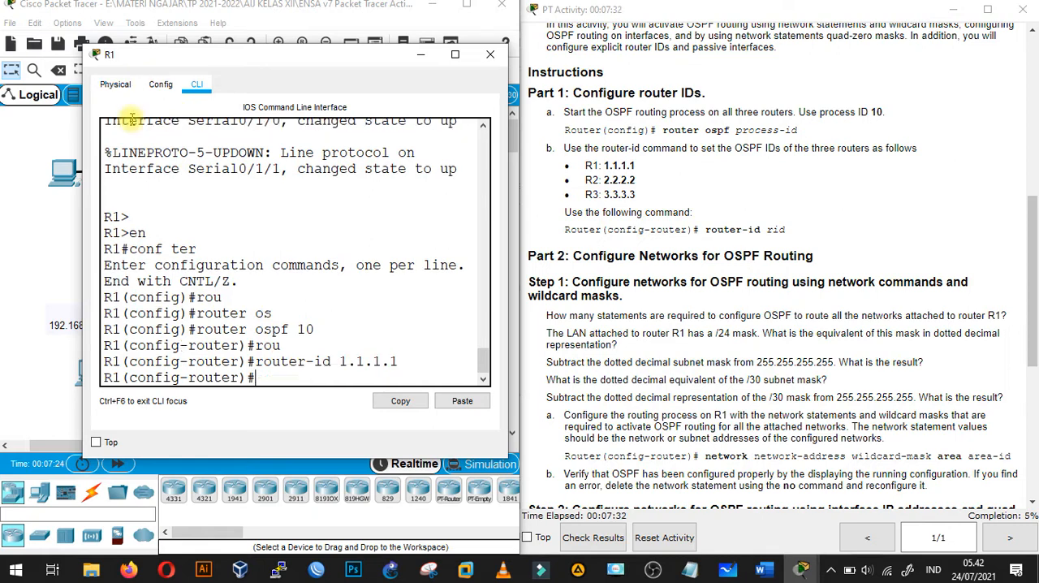
pyautogui.click(421, 55)
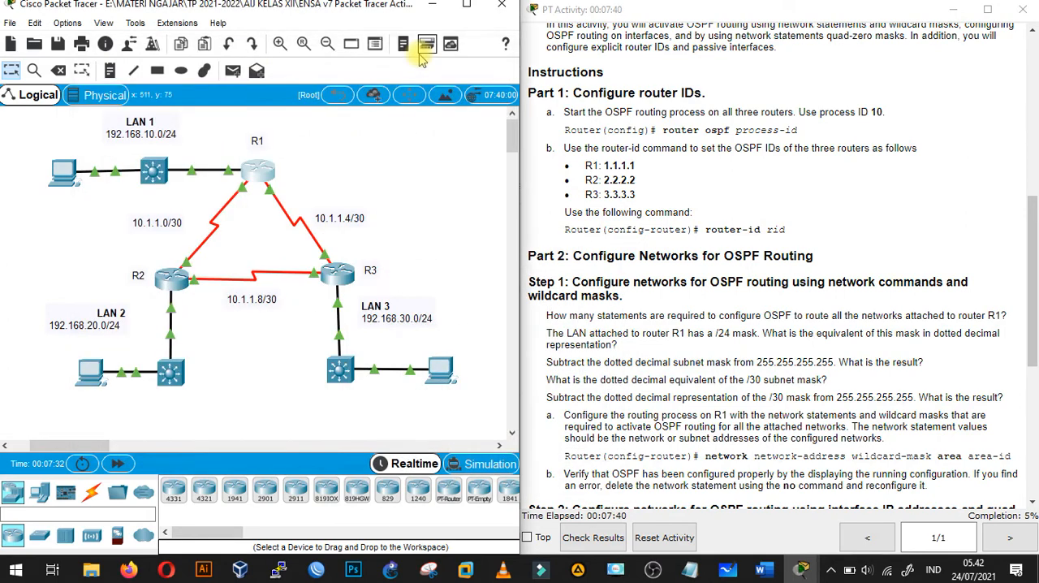
# - Open R2's command line beside the instructions and enter global configuration mode
pyautogui.click(170, 278)
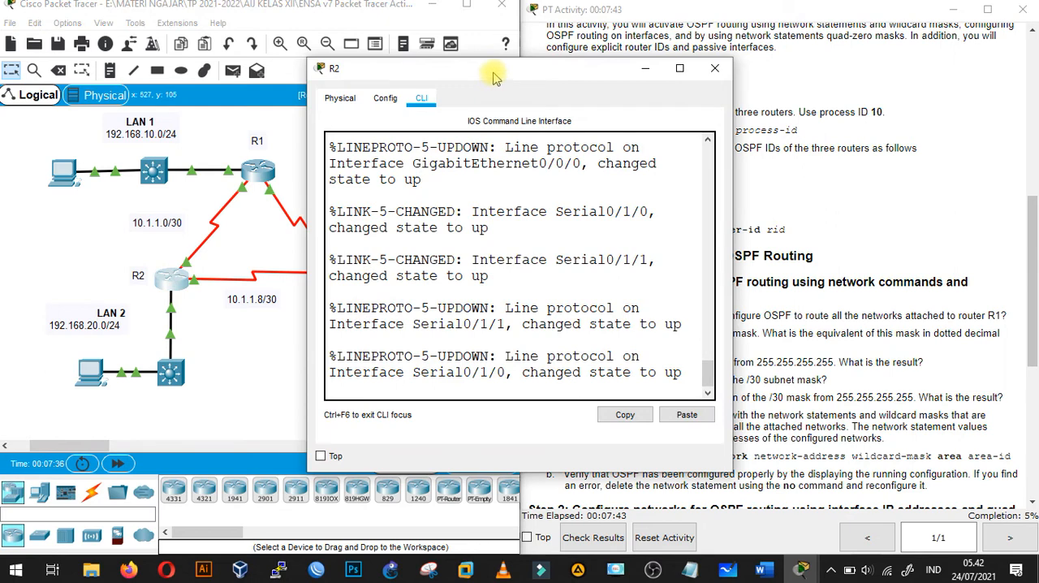
pyautogui.moveTo(495, 77); pyautogui.dragTo(264, 62)
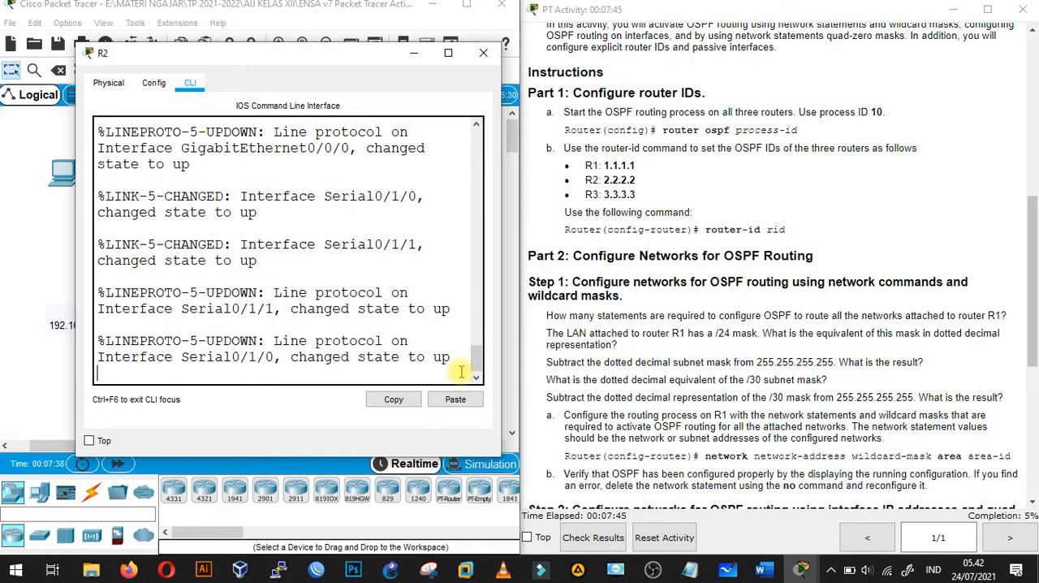
pyautogui.press('Return')
pyautogui.press('Return')
pyautogui.write('en')
pyautogui.press('Return')
pyautogui.write('conf ter')
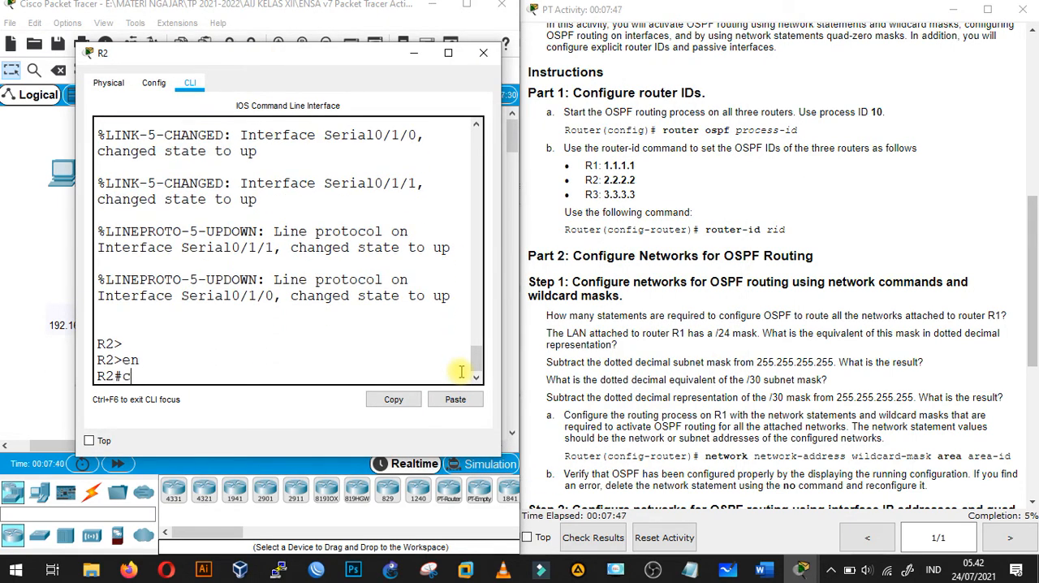
pyautogui.press('Return')
# - Start the OSPF routing process on R2 with process ID 10
pyautogui.write('rou')
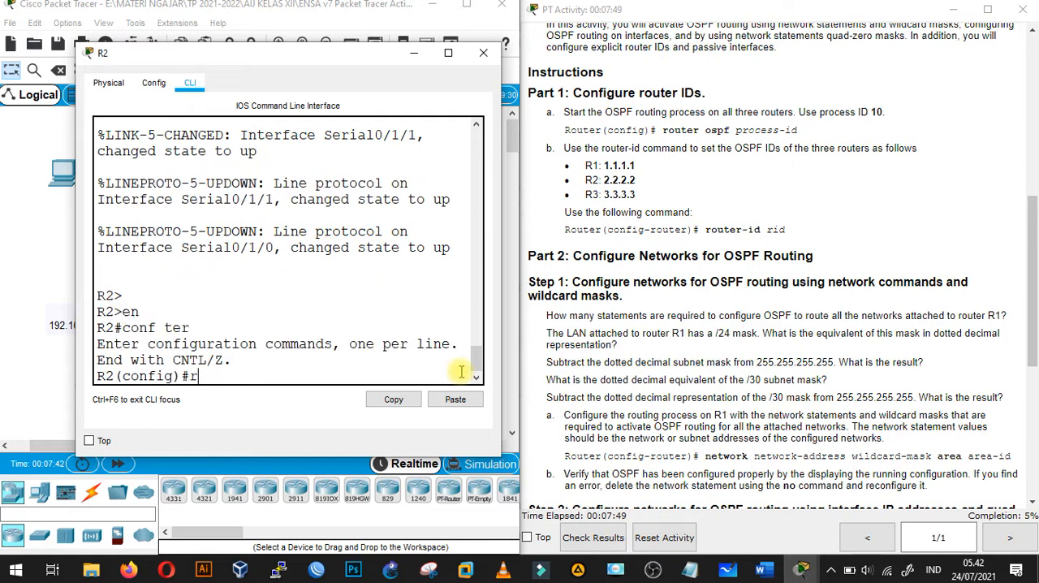
pyautogui.press('Tab')
pyautogui.write('os')
pyautogui.press('Tab')
pyautogui.write('10')
pyautogui.press('Return')
# - Set R2's OSPF router ID to 2.2.2.2 and minimize its window
pyautogui.write('rou')
pyautogui.press('Tab')
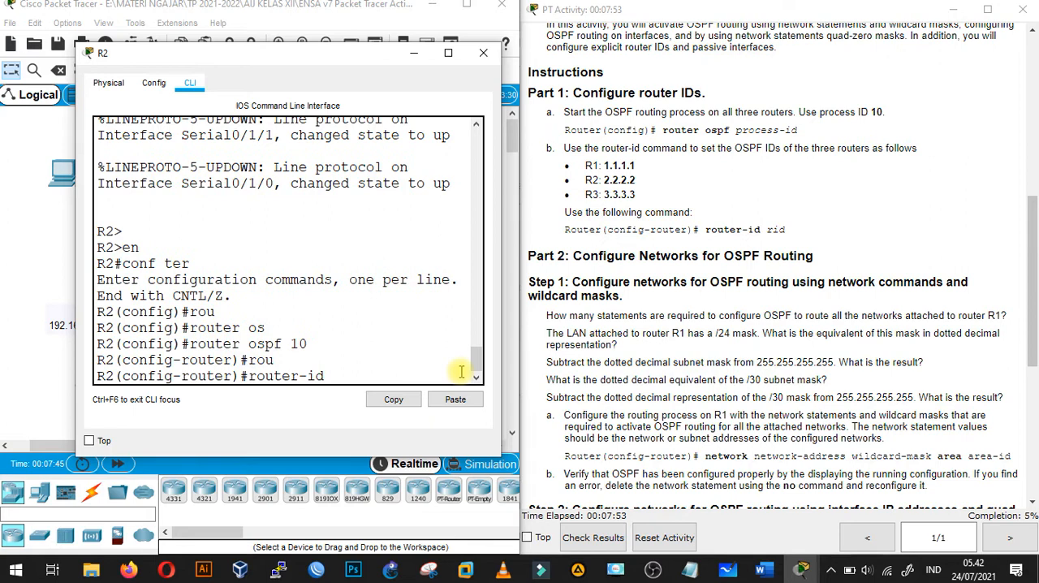
pyautogui.write('2.2.2.2')
pyautogui.press('Return')
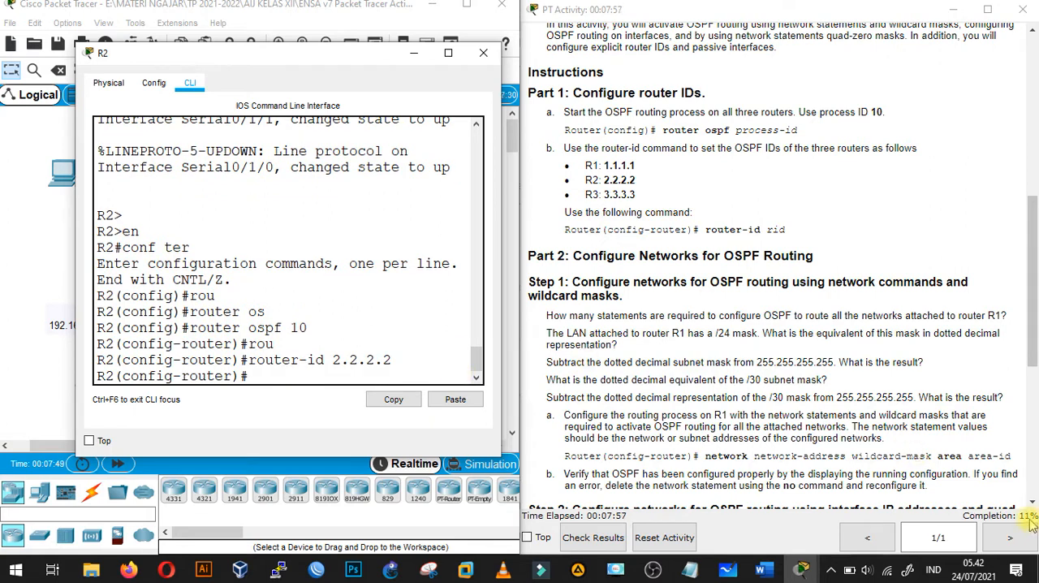
pyautogui.click(414, 53)
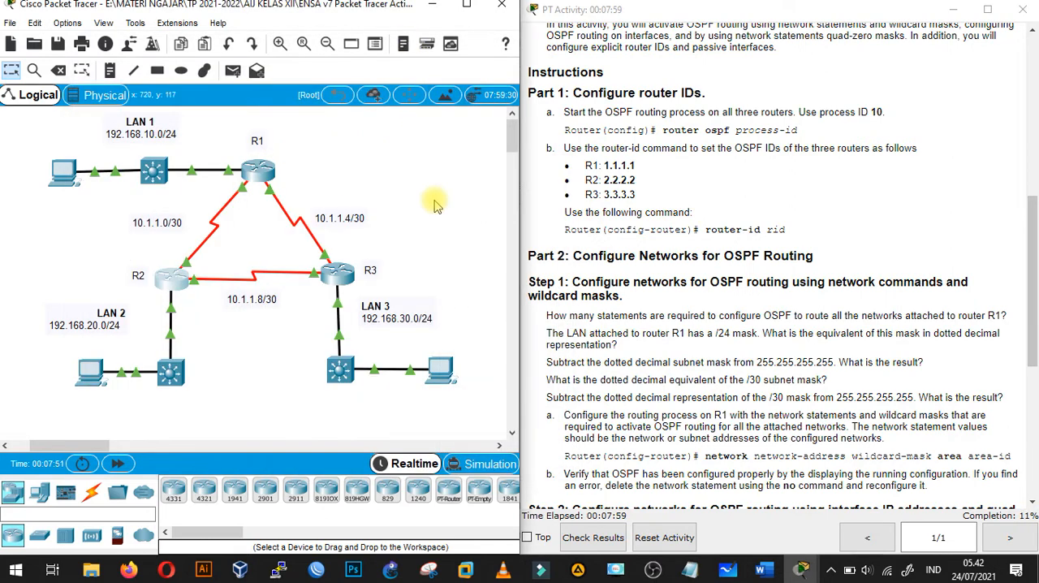
# - Open R3's command line beside the instructions and enter global configuration mode
pyautogui.click(337, 274)
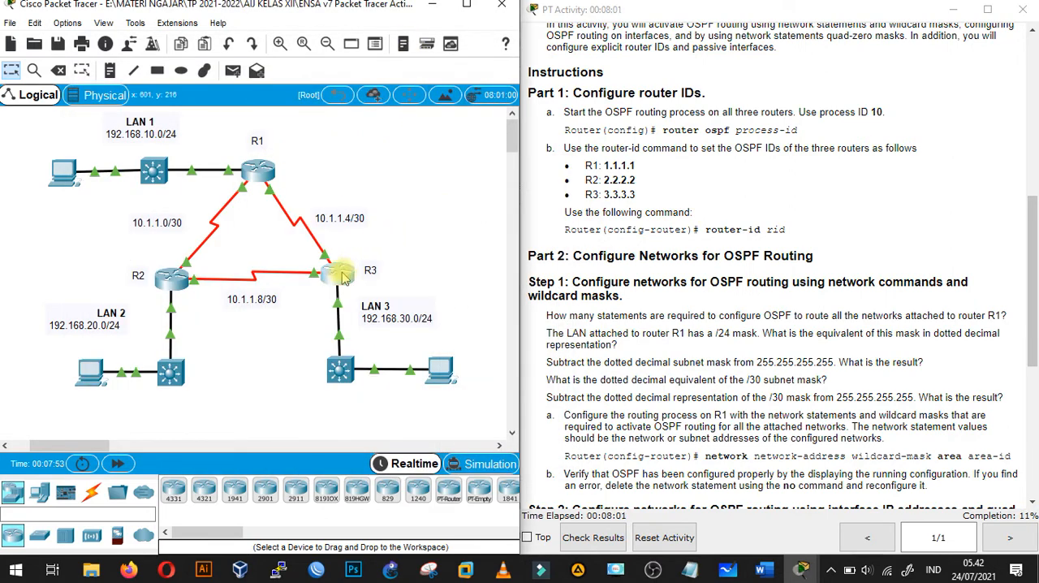
pyautogui.moveTo(546, 74); pyautogui.dragTo(317, 60)
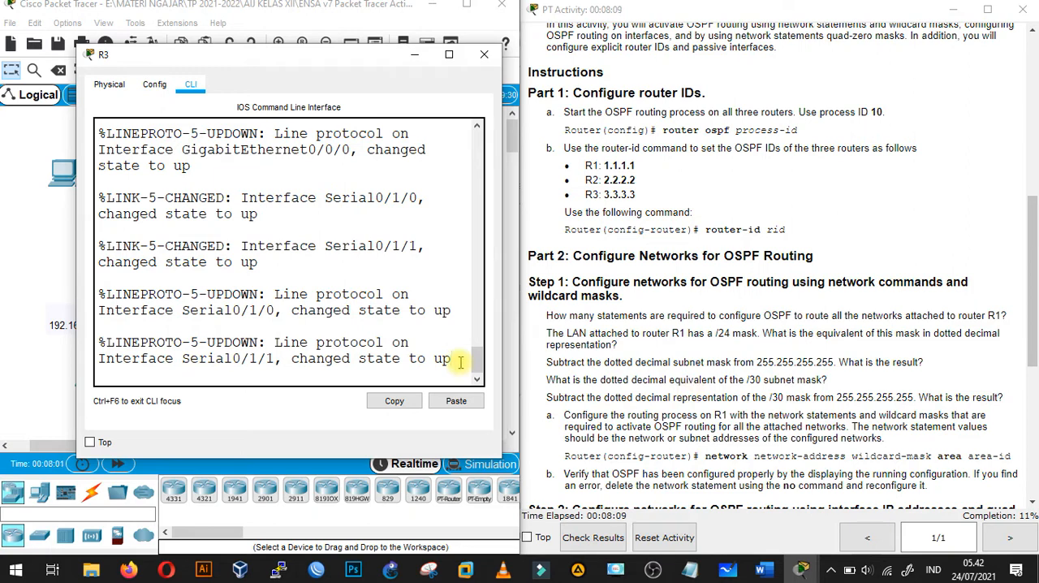
pyautogui.press('Return')
pyautogui.write('en')
pyautogui.press('Return')
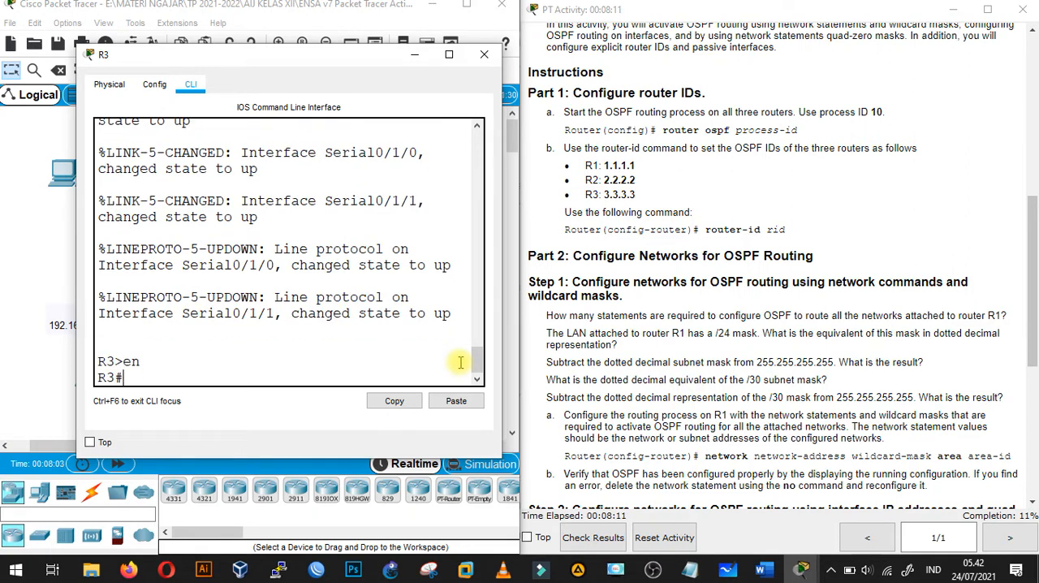
pyautogui.write('conf et')
pyautogui.press('BackSpace')
pyautogui.write('ter')
pyautogui.press('Return')
# - Start the OSPF routing process on R3 with process ID 10
pyautogui.write('rou')
pyautogui.press('Tab')
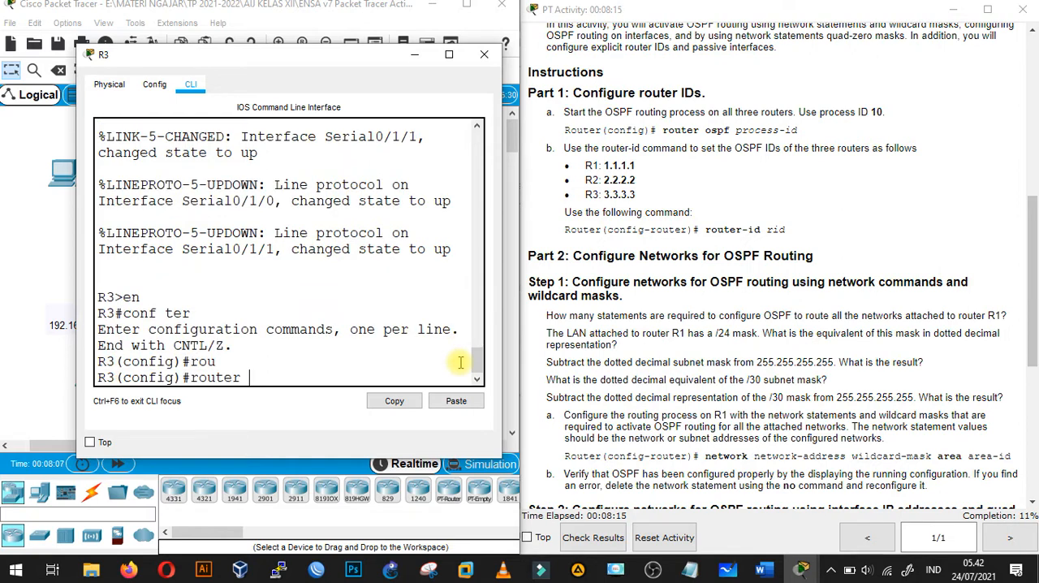
pyautogui.write('os')
pyautogui.press('Tab')
pyautogui.write('10')
pyautogui.press('Return')
# - Set R3's OSPF router ID to 3.3.3.3 and minimize its window
pyautogui.write('router)#ro')
pyautogui.press('Tab')
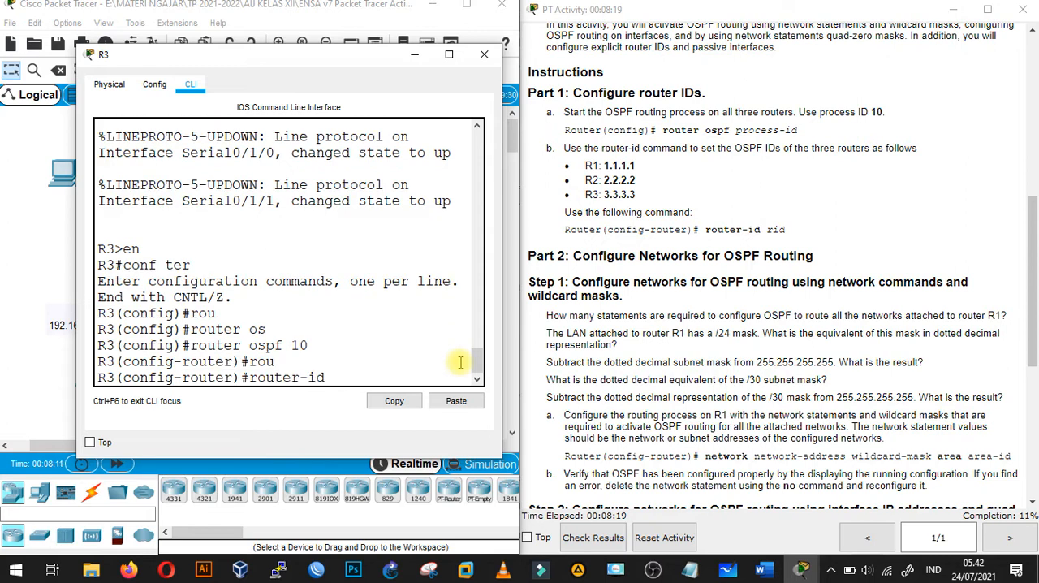
pyautogui.write('3.3.3.3')
pyautogui.press('Return')
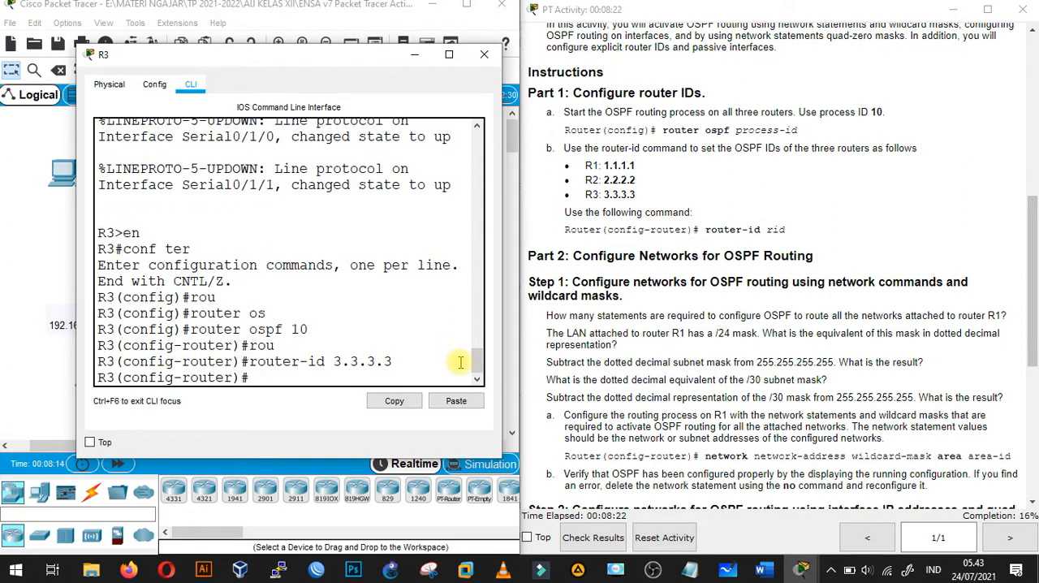
pyautogui.click(415, 57)
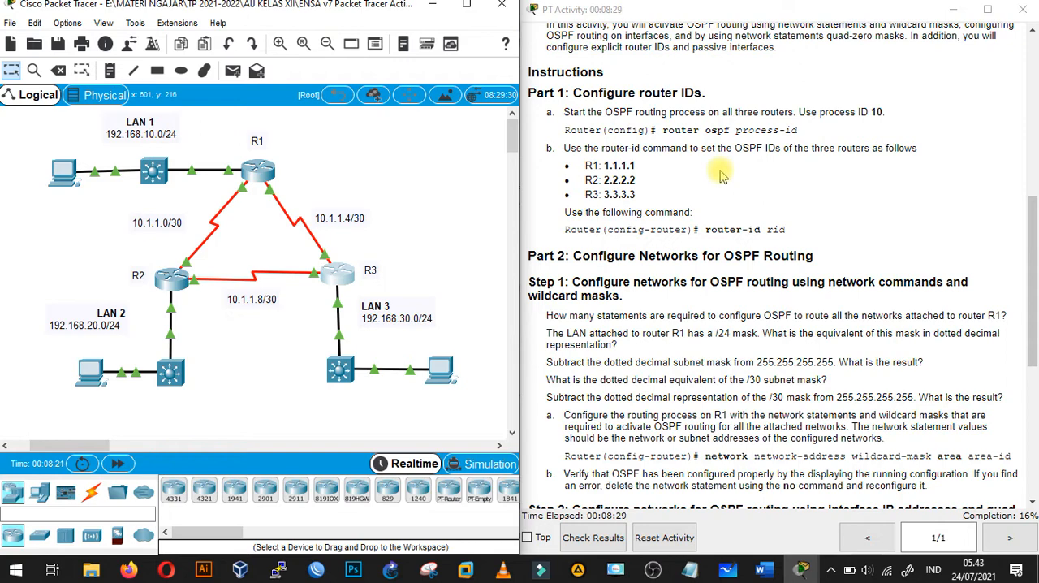
# - Switch to the Word lab document and answer 3 below the question on how many statements route all networks attached to R1
pyautogui.moveTo(1033, 211); pyautogui.dragTo(1033, 262)
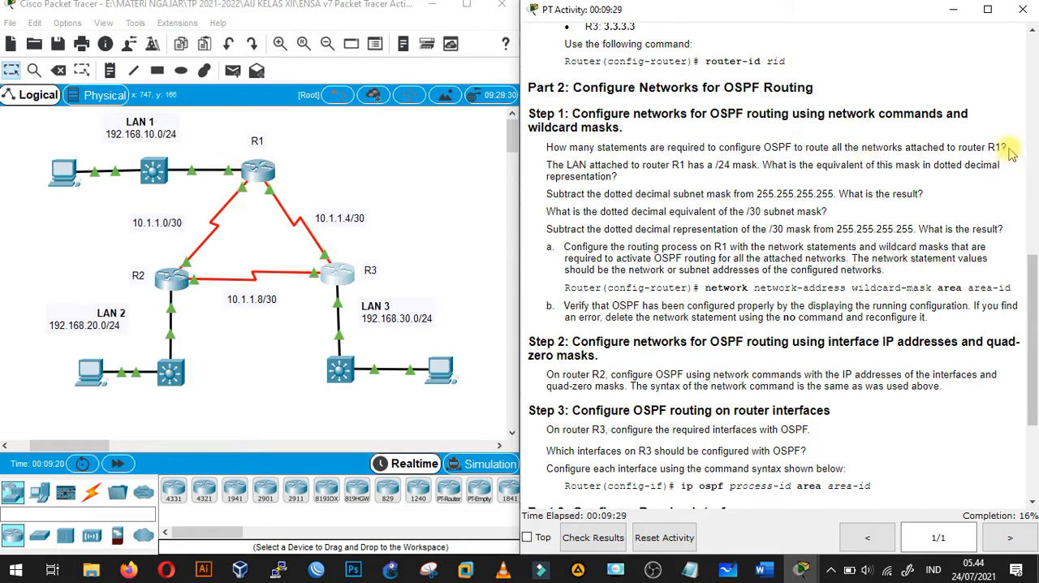
pyautogui.click(776, 572)
pyautogui.scroll(-5, 532, 297)
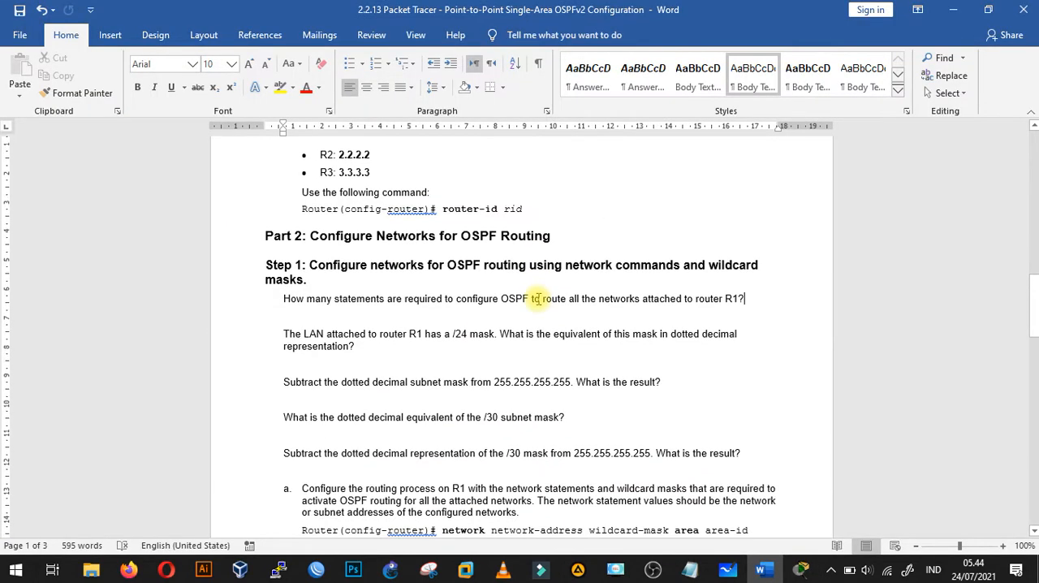
pyautogui.scroll(-3, 538, 298)
pyautogui.scroll(1, 653, 272)
pyautogui.click(747, 180)
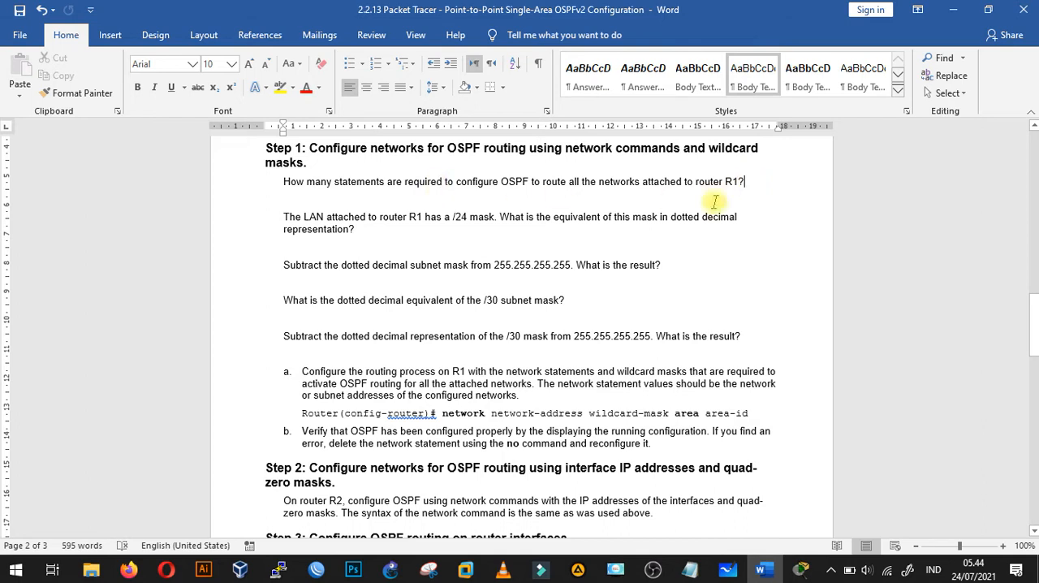
pyautogui.press('Return')
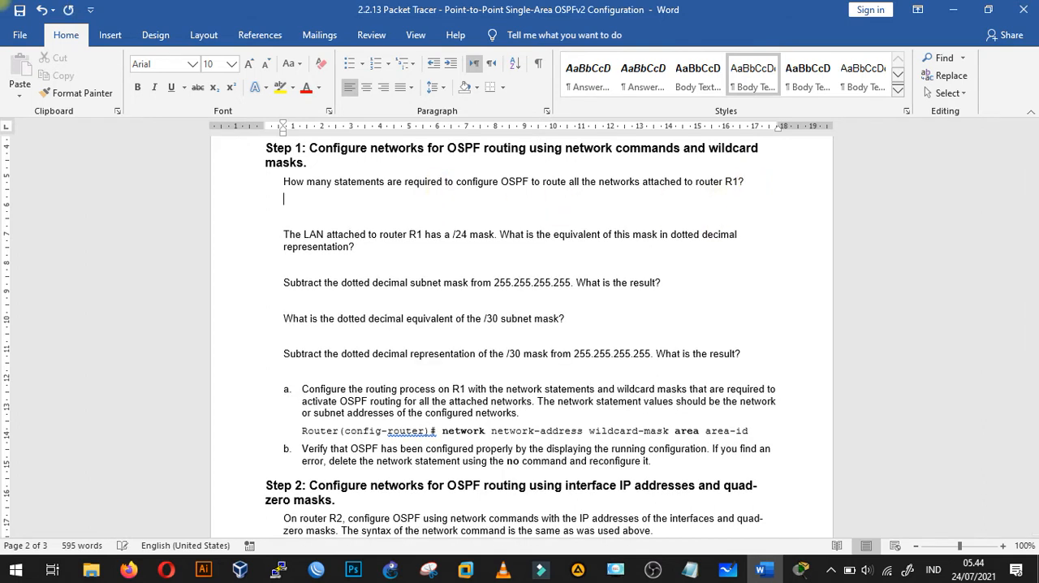
pyautogui.write('3')
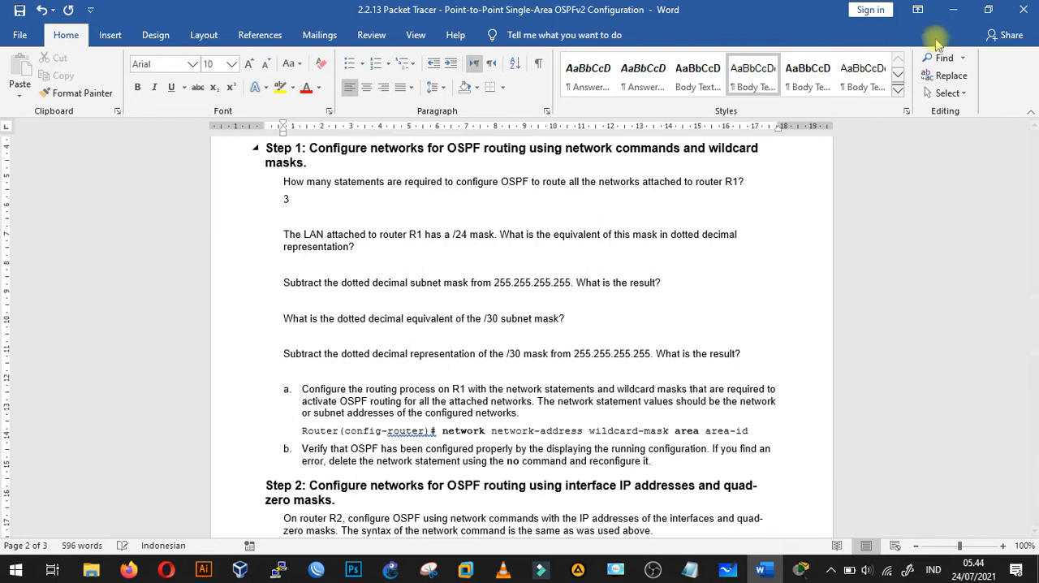
# - Return to the activity instructions, highlight the /24 mask in the R1 LAN question, and note 255.255.255.0 /24 in Notepad
pyautogui.click(952, 11)
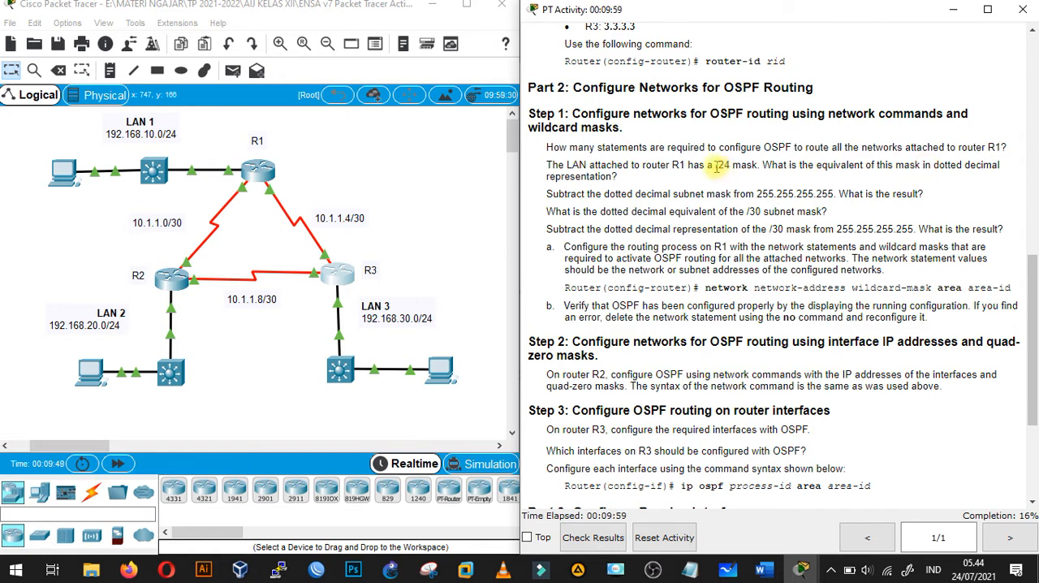
pyautogui.moveTo(717, 167); pyautogui.dragTo(731, 166)
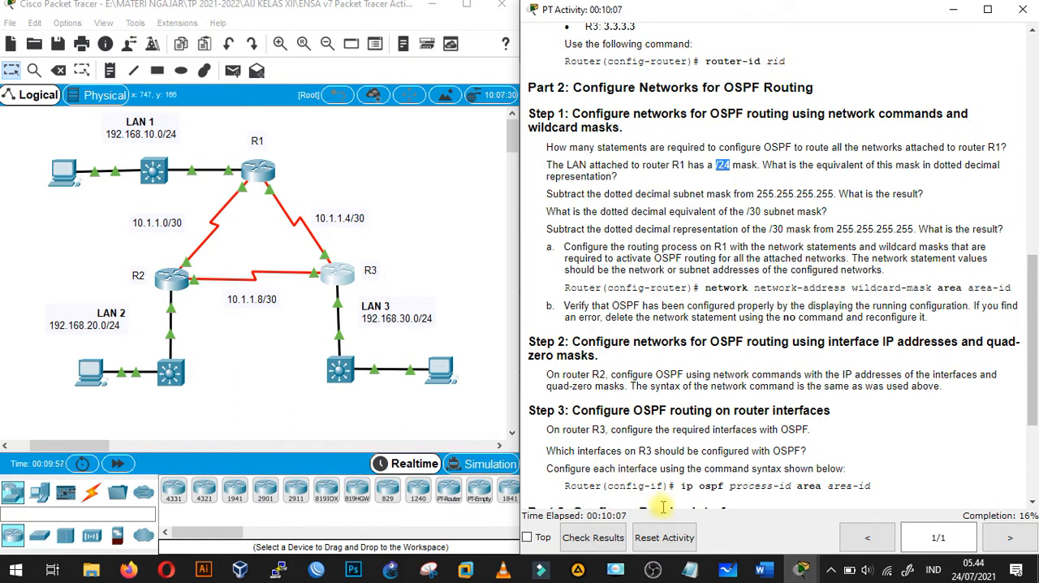
pyautogui.click(691, 571)
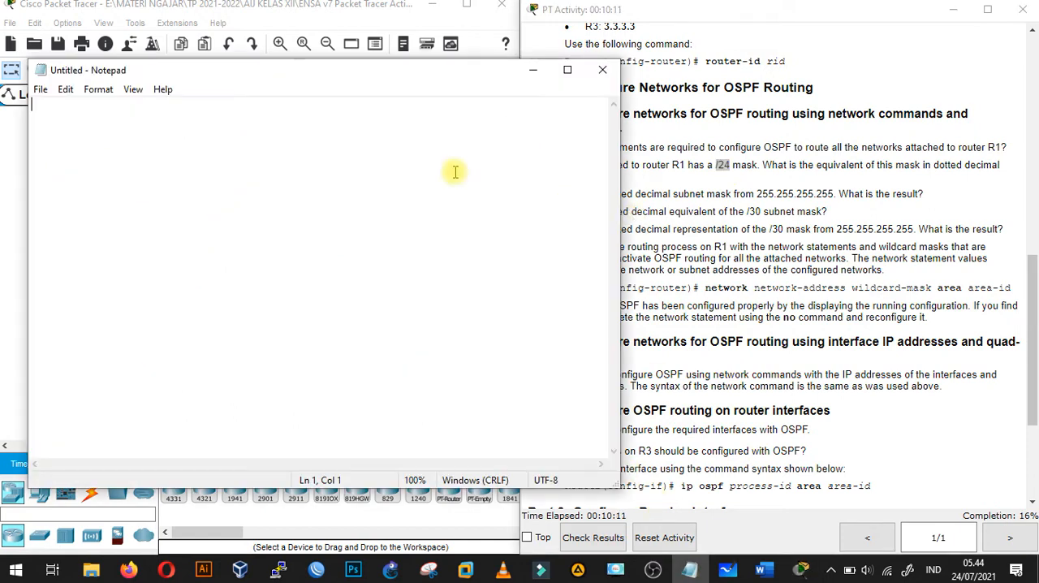
pyautogui.write('255.255')
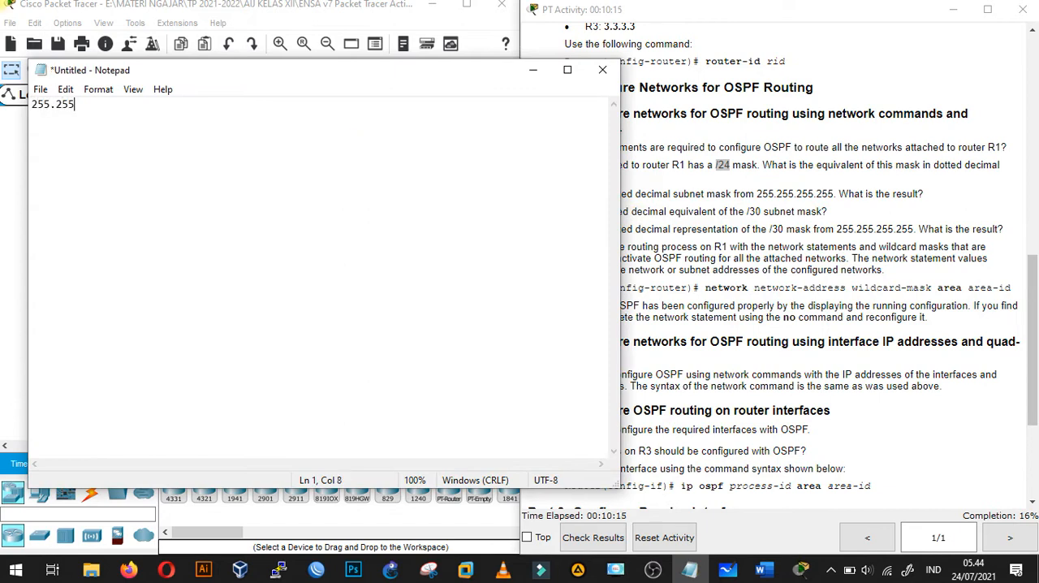
pyautogui.write('.255.0 /24')
pyautogui.press('Return')
# - Add 255.255.255.128 /25 as the second line of the mask notes and minimize Notepad
pyautogui.write('255.255.255.128 /25')
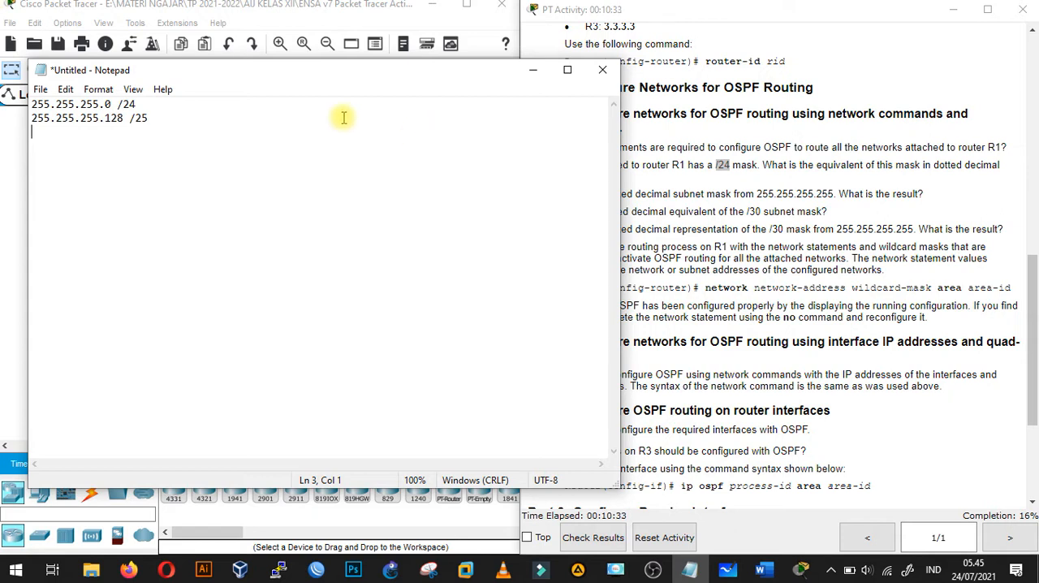
pyautogui.click(532, 71)
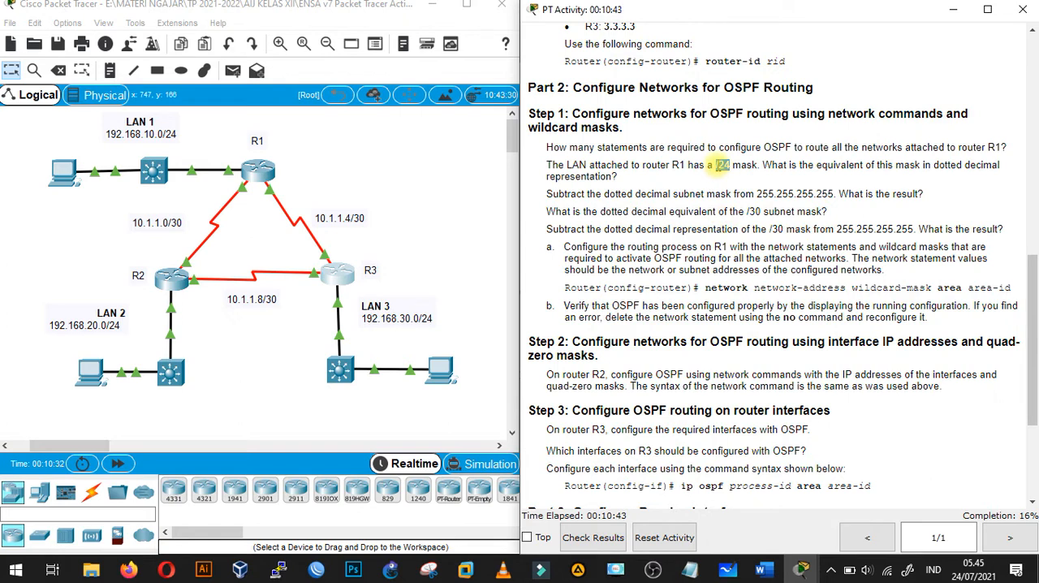
# - Examine the /30 subnet mask and subtraction questions and the OSPF network command syntax in the activity instructions
pyautogui.click(747, 211)
pyautogui.moveTo(747, 211); pyautogui.dragTo(762, 212)
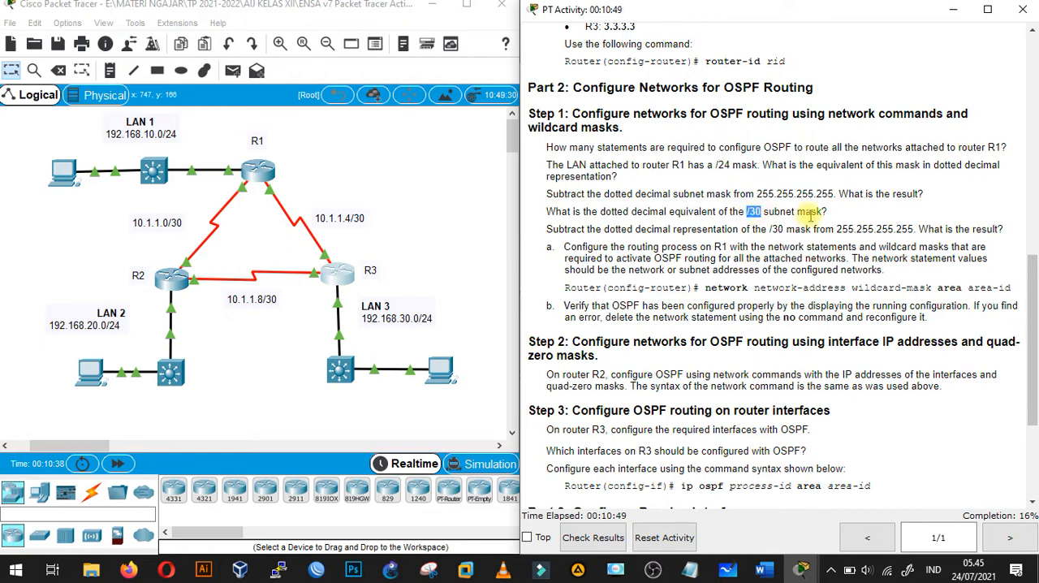
pyautogui.click(828, 218)
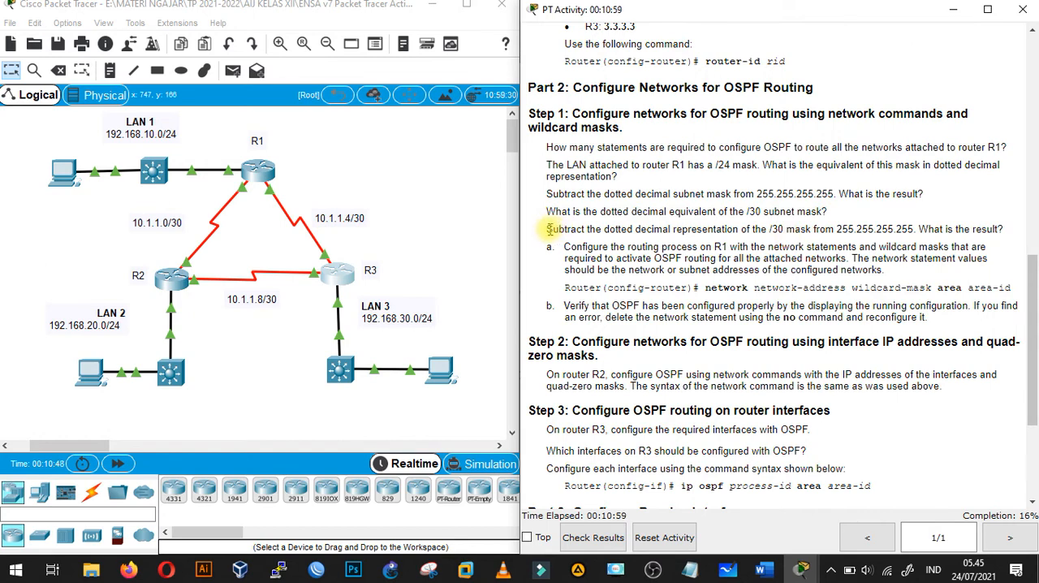
pyautogui.moveTo(550, 229); pyautogui.dragTo(630, 229)
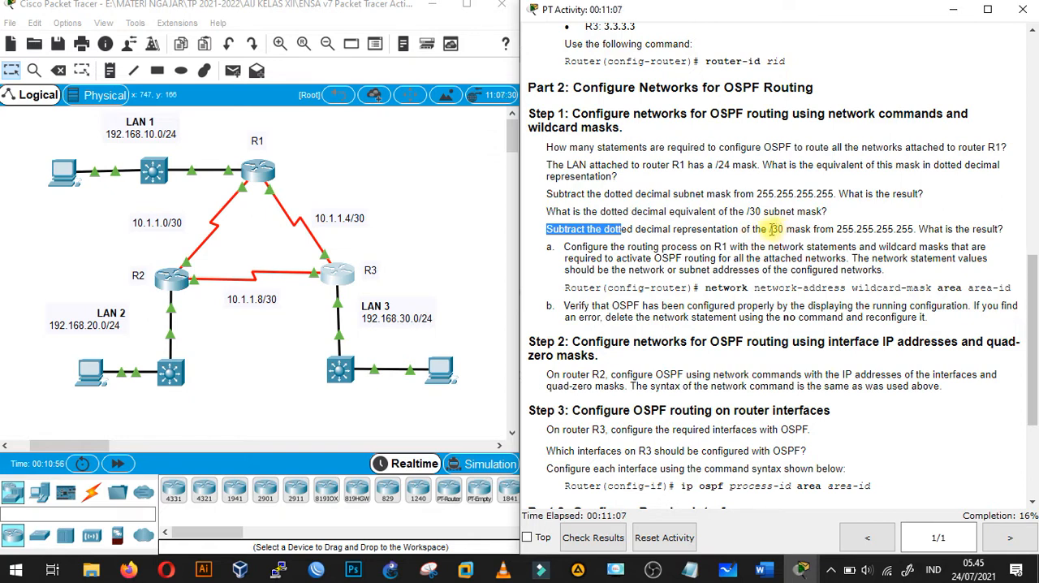
pyautogui.moveTo(771, 229); pyautogui.dragTo(784, 230)
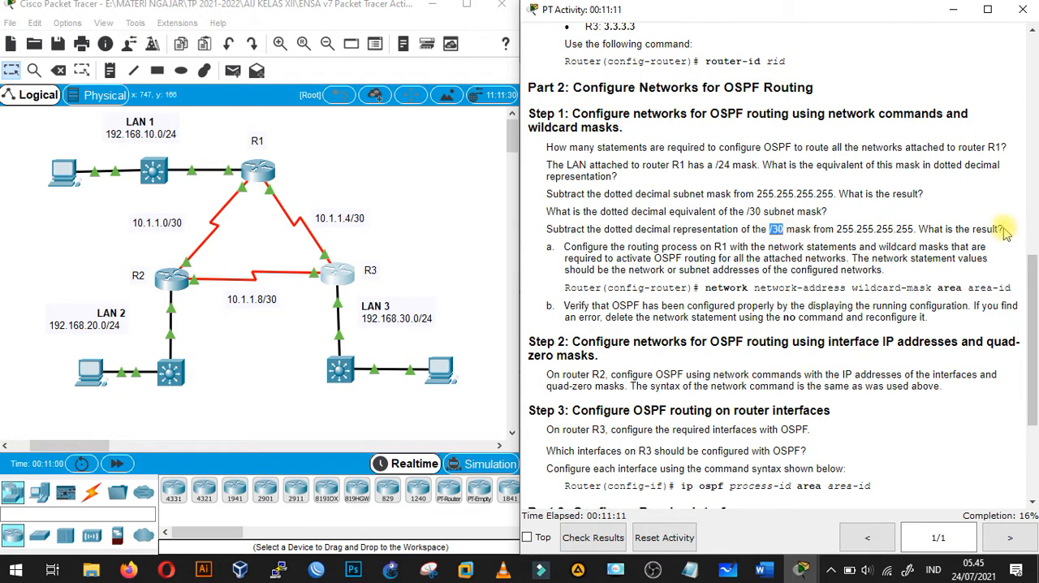
pyautogui.click(765, 571)
pyautogui.click(765, 571)
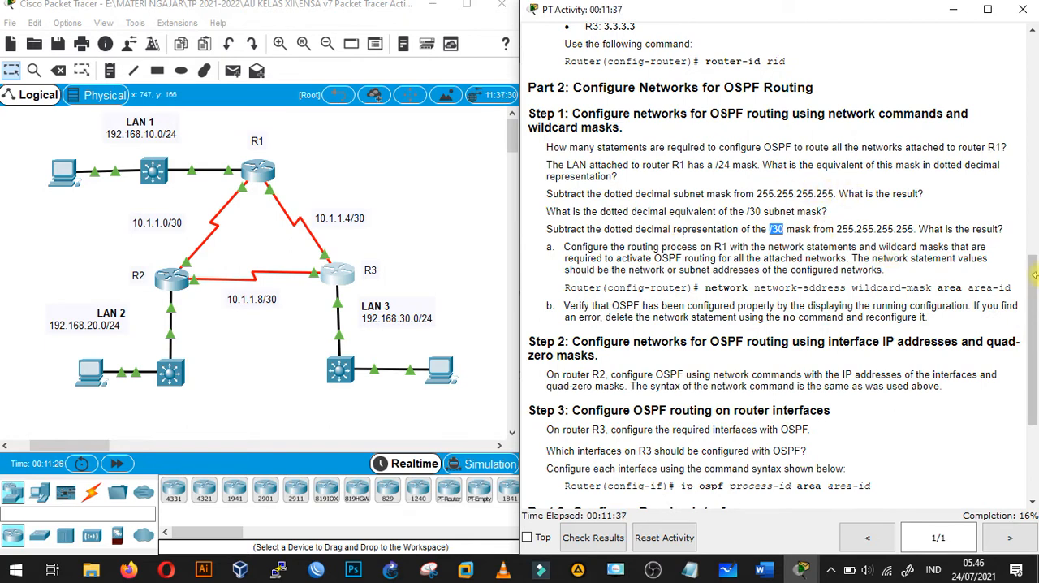
pyautogui.scroll(-3, 1034, 280)
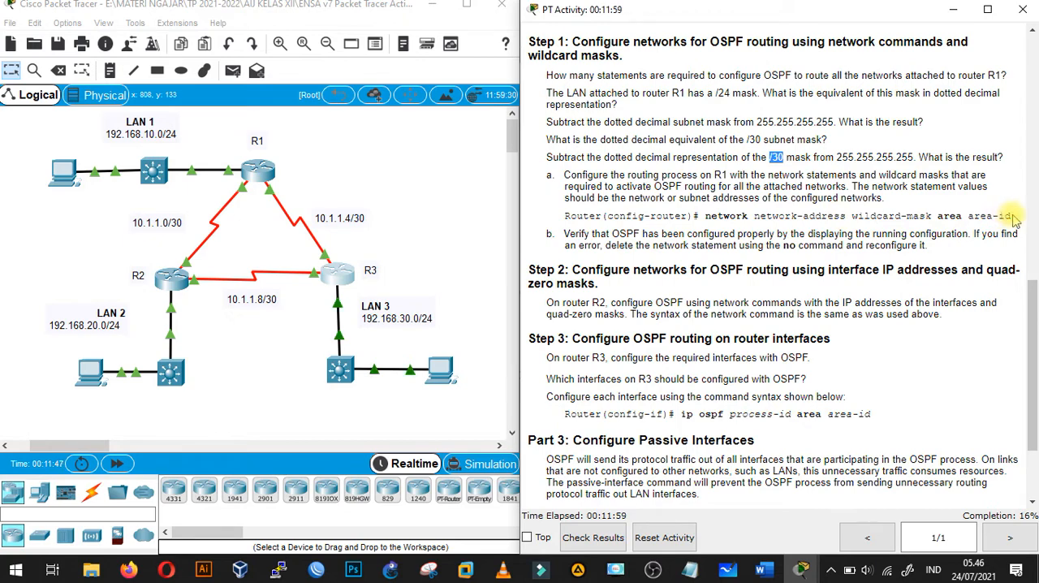
# - Open R1's command line from the topology and reposition its window
pyautogui.click(405, 140)
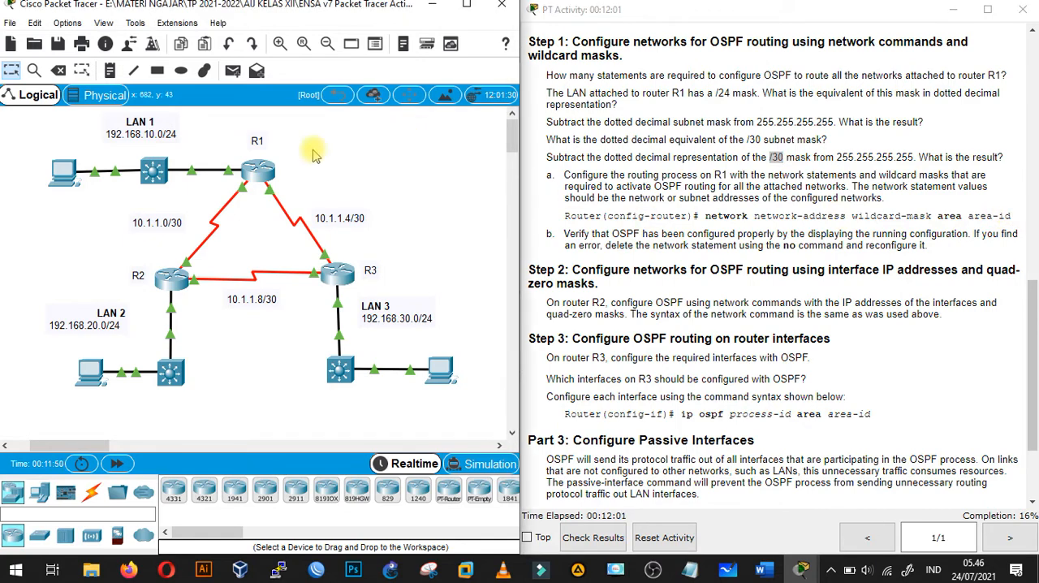
pyautogui.click(262, 172)
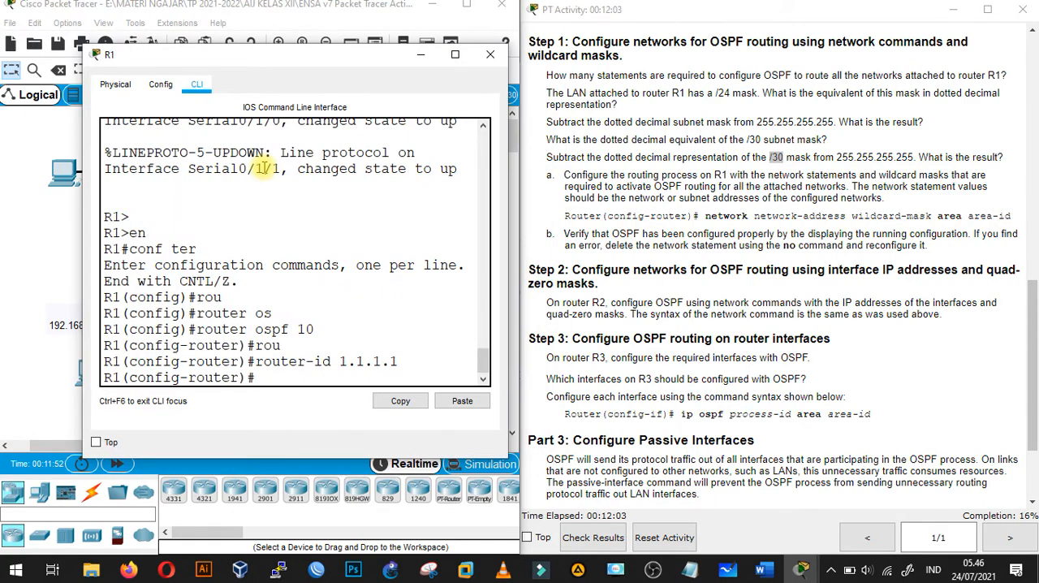
pyautogui.moveTo(362, 59); pyautogui.dragTo(395, 53)
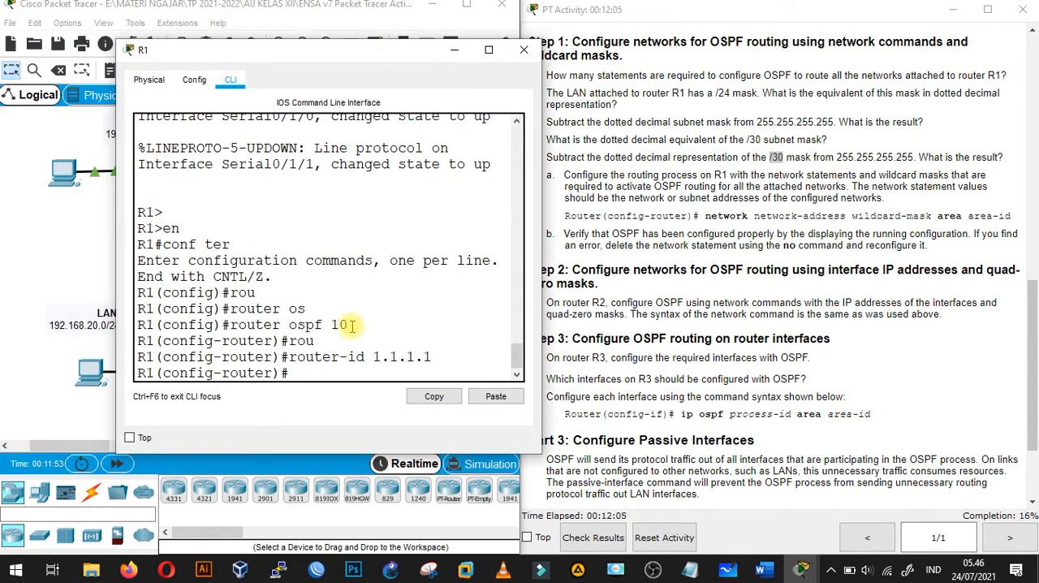
# - Advertise R1's LAN 1 network 192.168.10.0 in OSPF with wildcard mask 0.0.0.255 in area 0
pyautogui.write('net')
pyautogui.press('Tab')
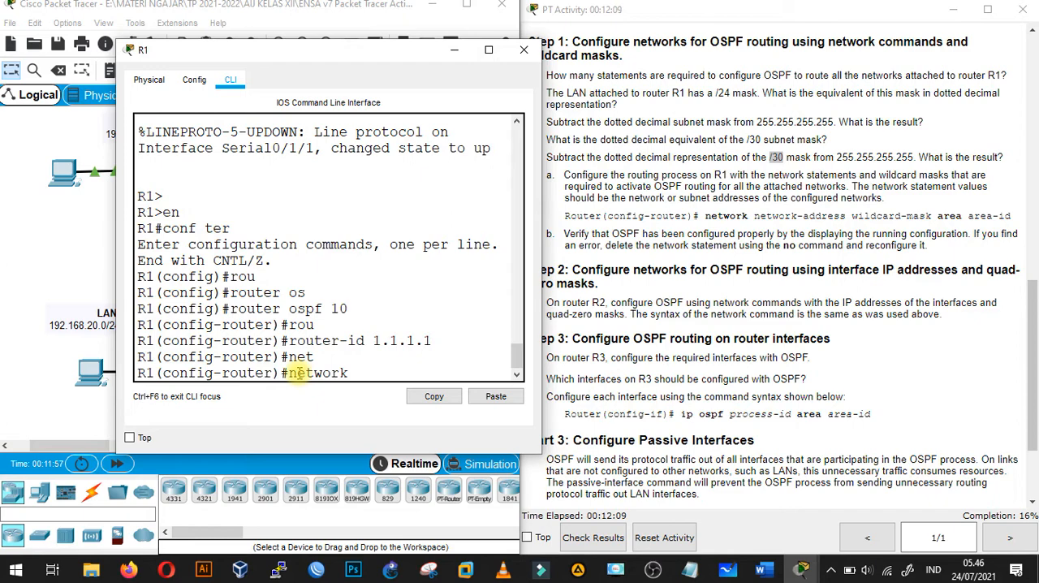
pyautogui.moveTo(291, 52); pyautogui.dragTo(598, 55)
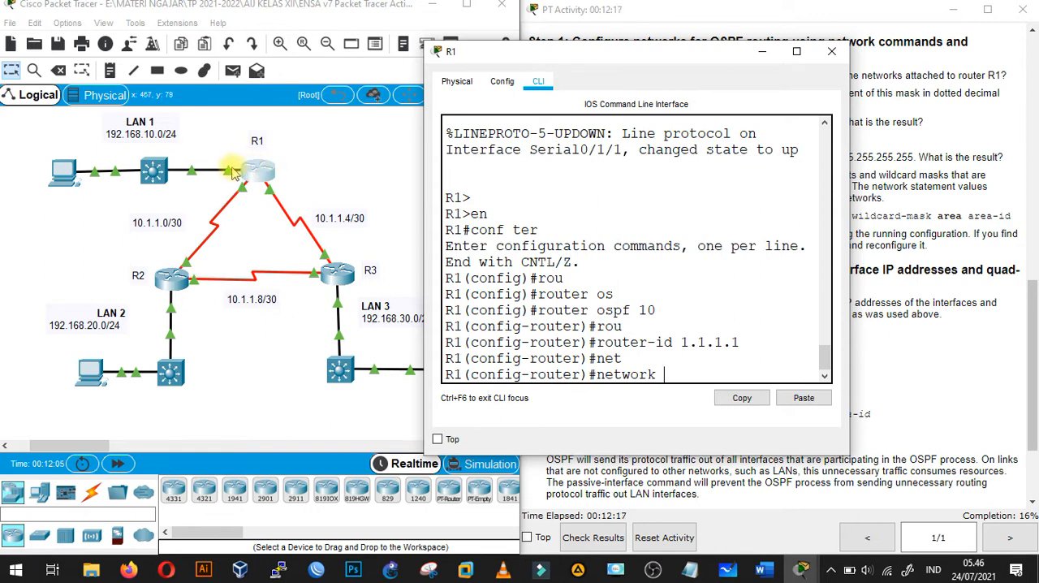
pyautogui.write('192.16')
pyautogui.write('8.10.0')
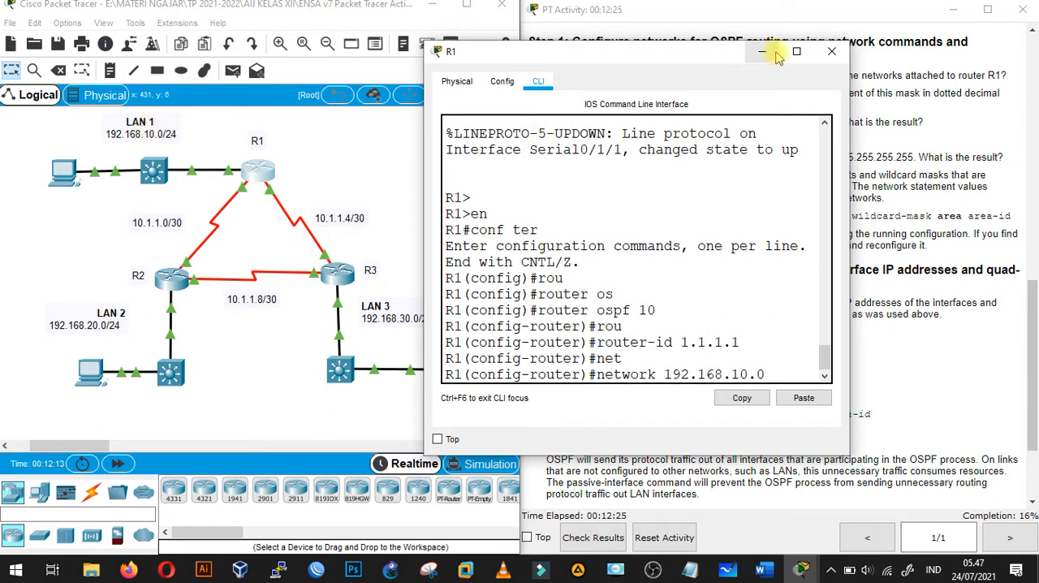
pyautogui.moveTo(638, 63); pyautogui.dragTo(519, 81)
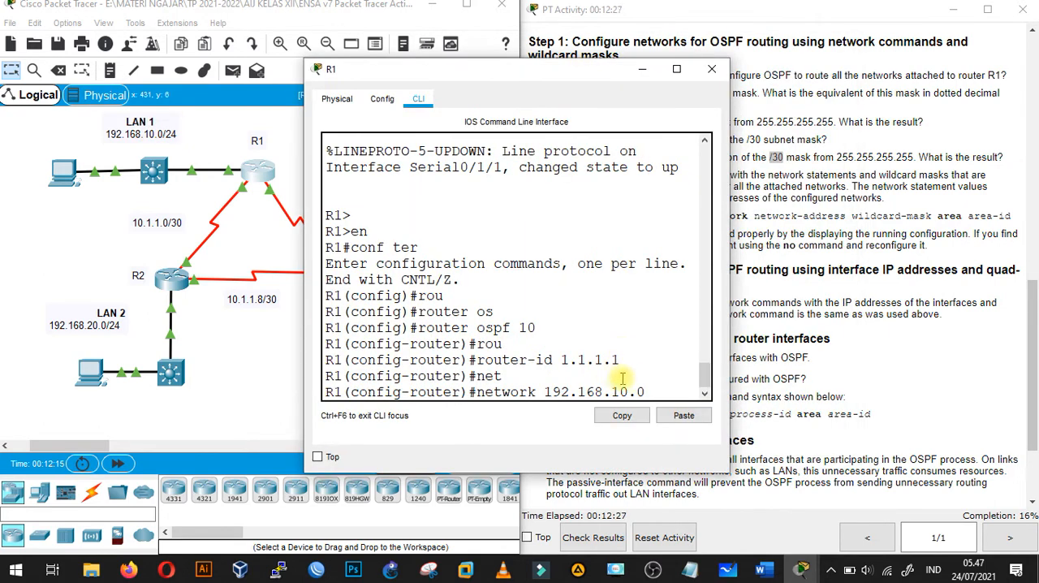
pyautogui.moveTo(638, 391); pyautogui.dragTo(540, 392)
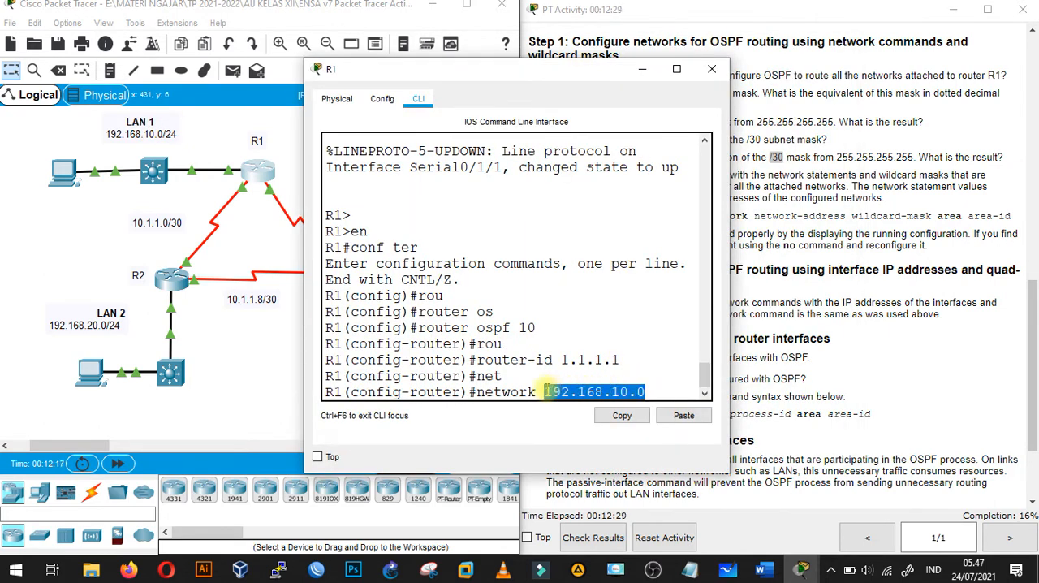
pyautogui.click(664, 390)
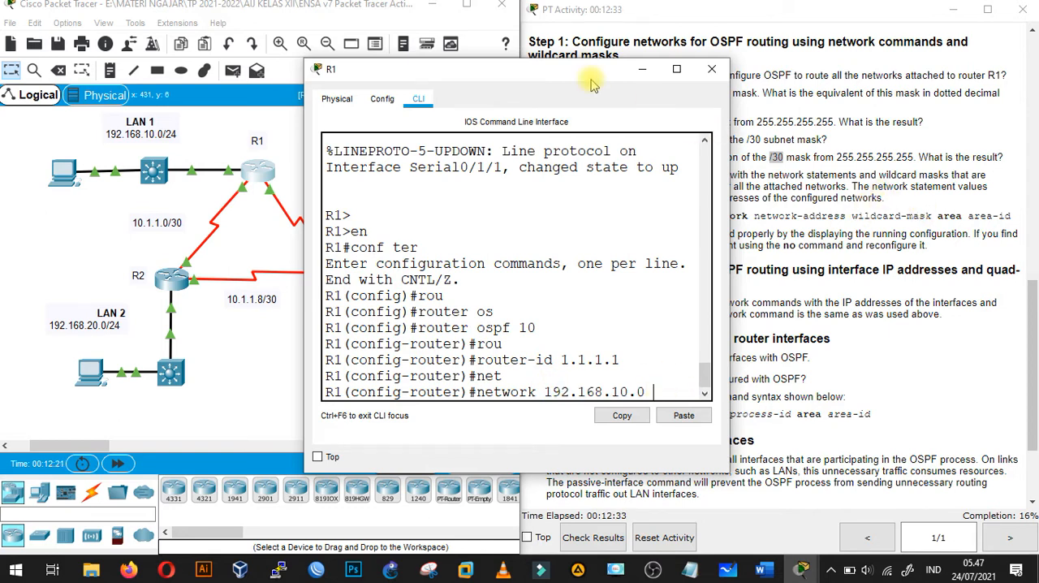
pyautogui.moveTo(663, 69); pyautogui.dragTo(686, 70)
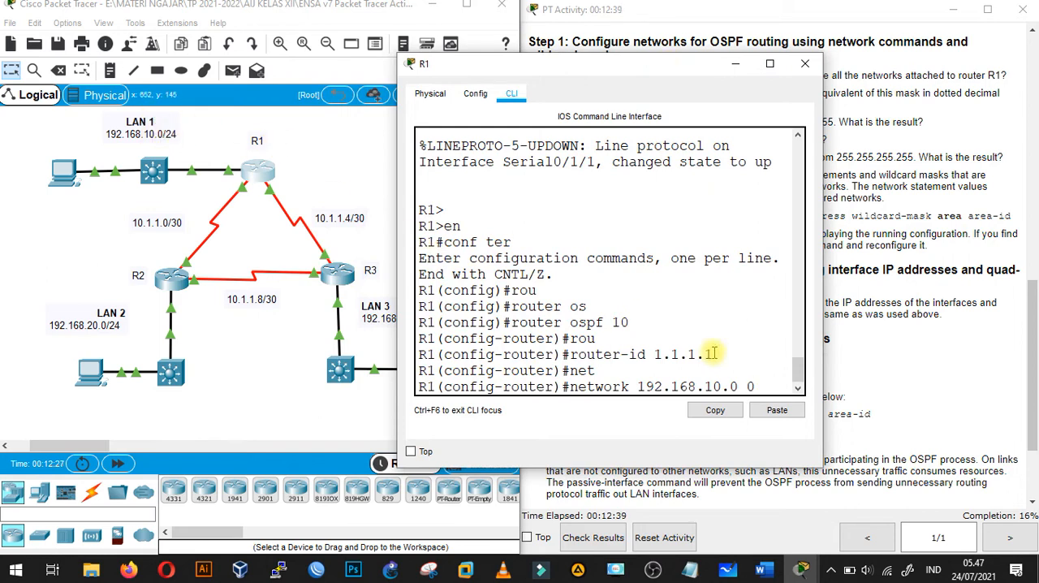
pyautogui.write('.0.0.255')
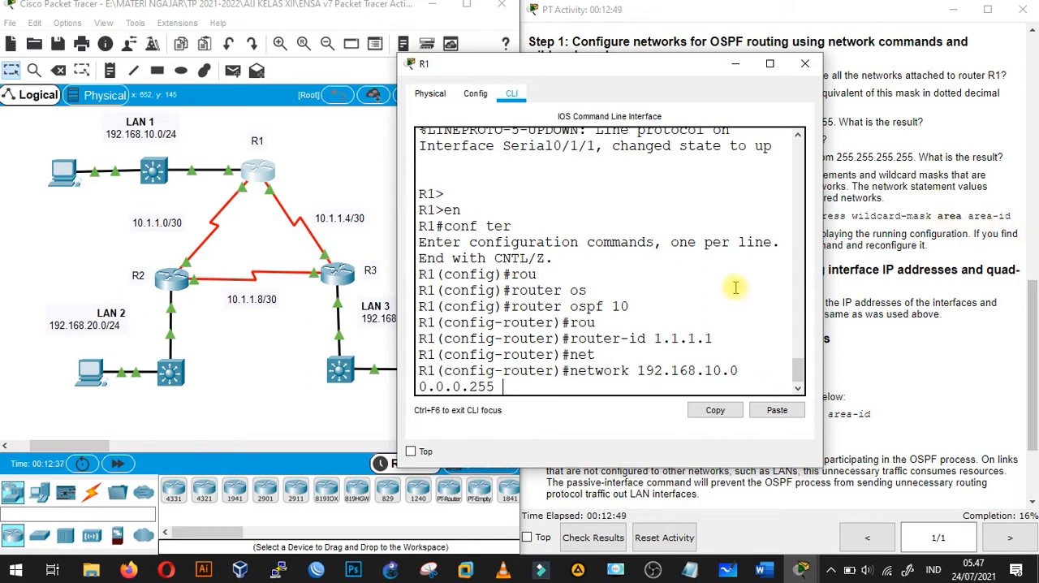
pyautogui.write('are')
pyautogui.press('Tab')
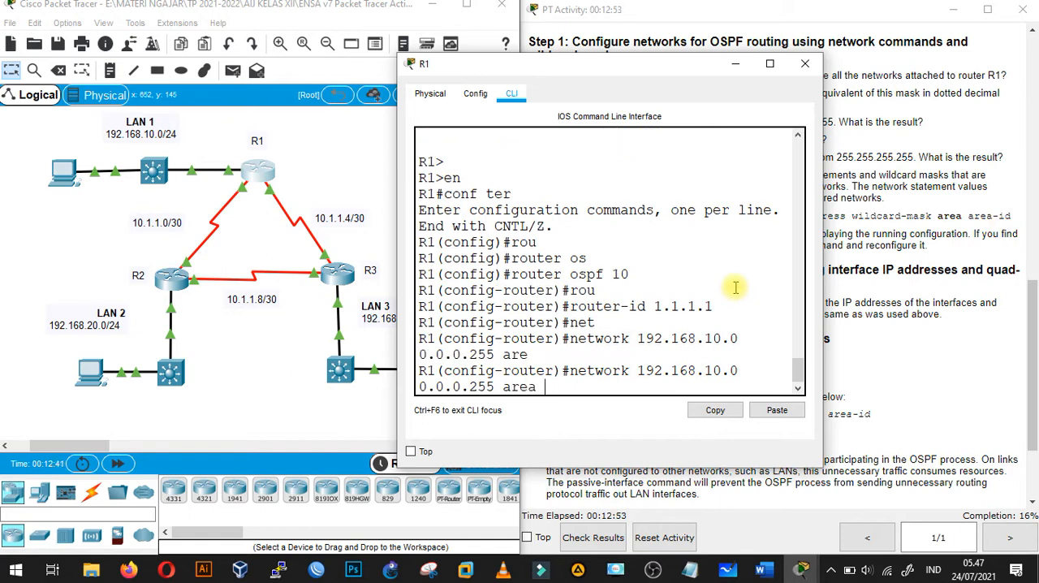
pyautogui.write('0')
pyautogui.press('Return')
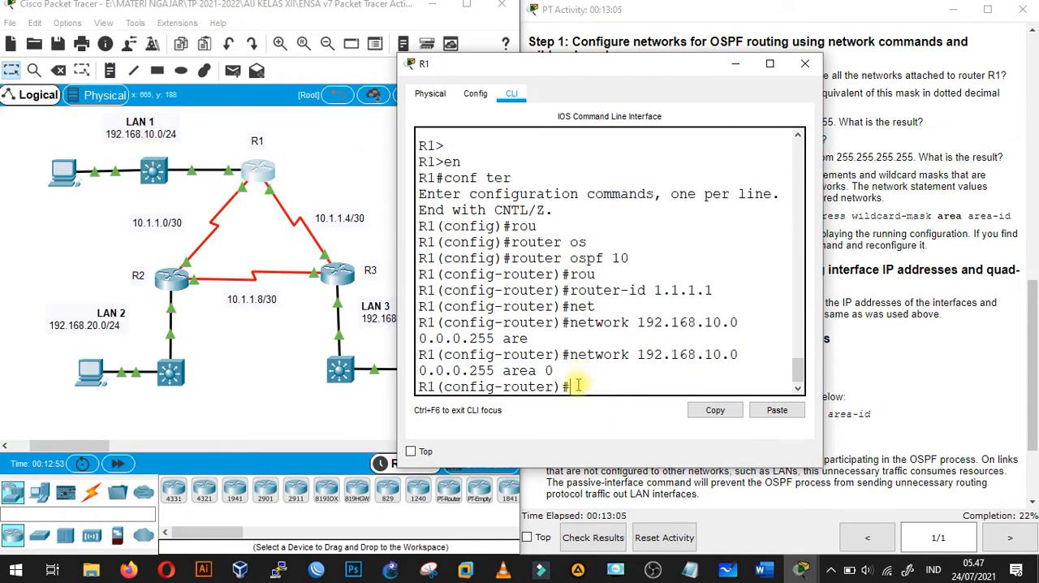
# - Advertise the R1–R2 link network 10.1.1.0 on R1 with wildcard mask 0.0.0.3 in area 0
pyautogui.write('net')
pyautogui.press('Tab')
pyautogui.write('10.1.1')
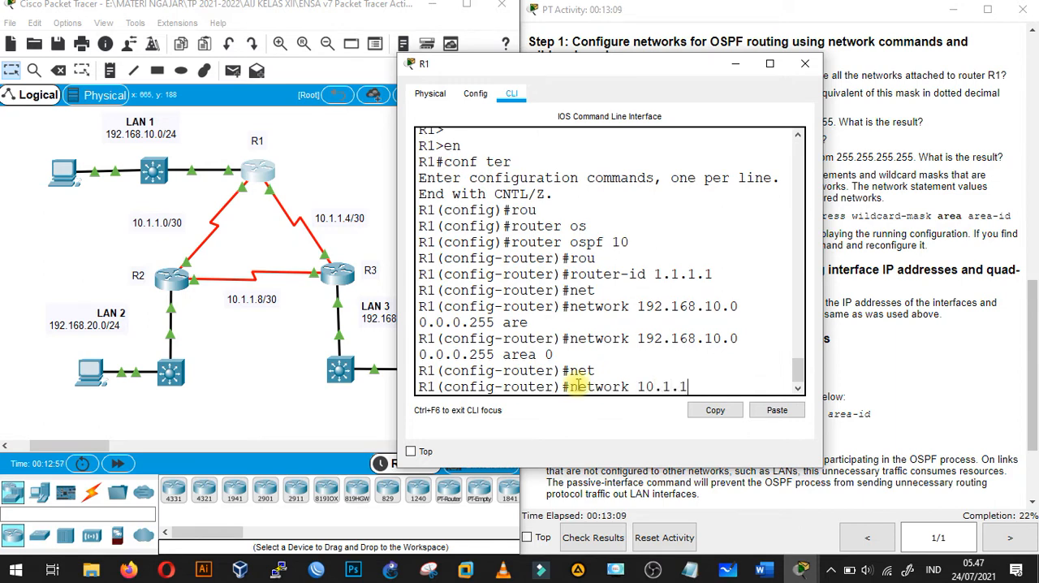
pyautogui.write('.0 0.0.0.')
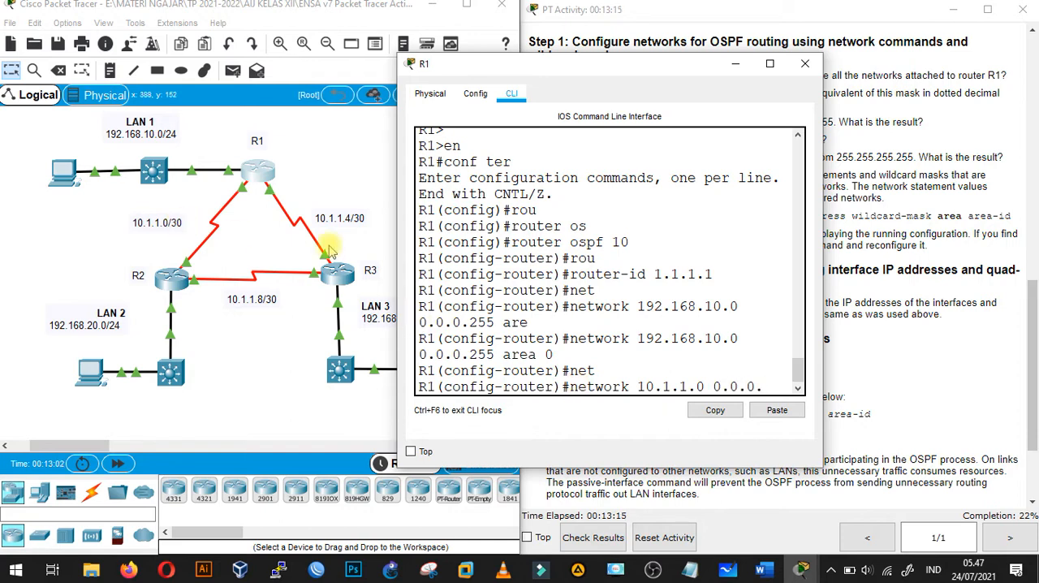
pyautogui.write('3')
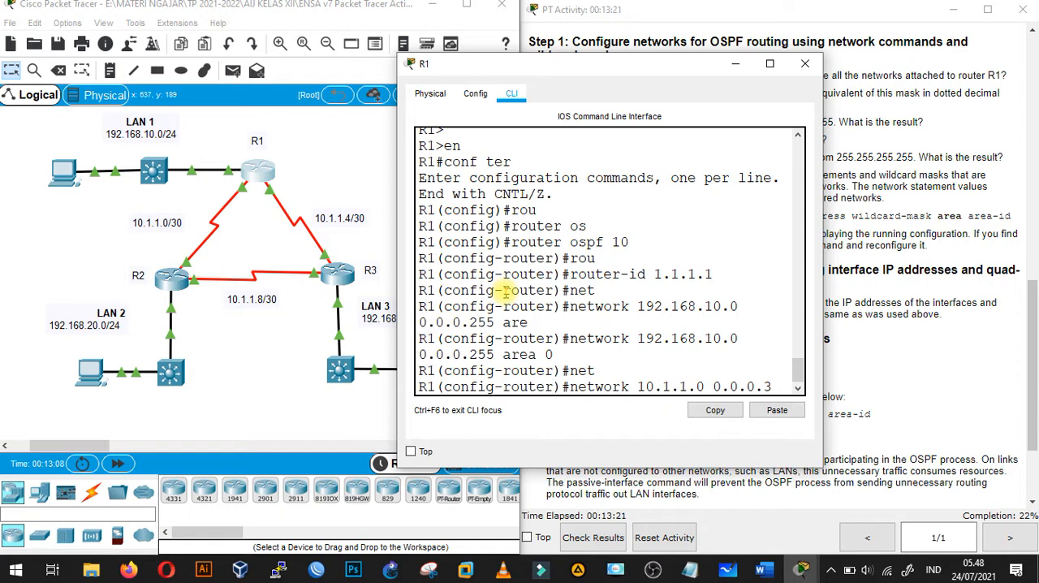
pyautogui.write('are')
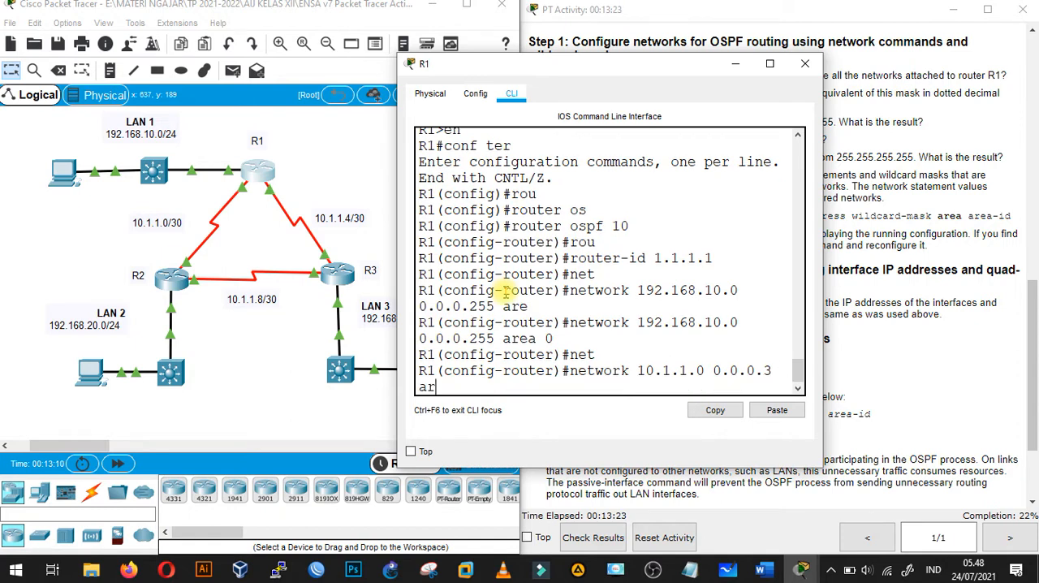
pyautogui.press('Tab')
pyautogui.write('0')
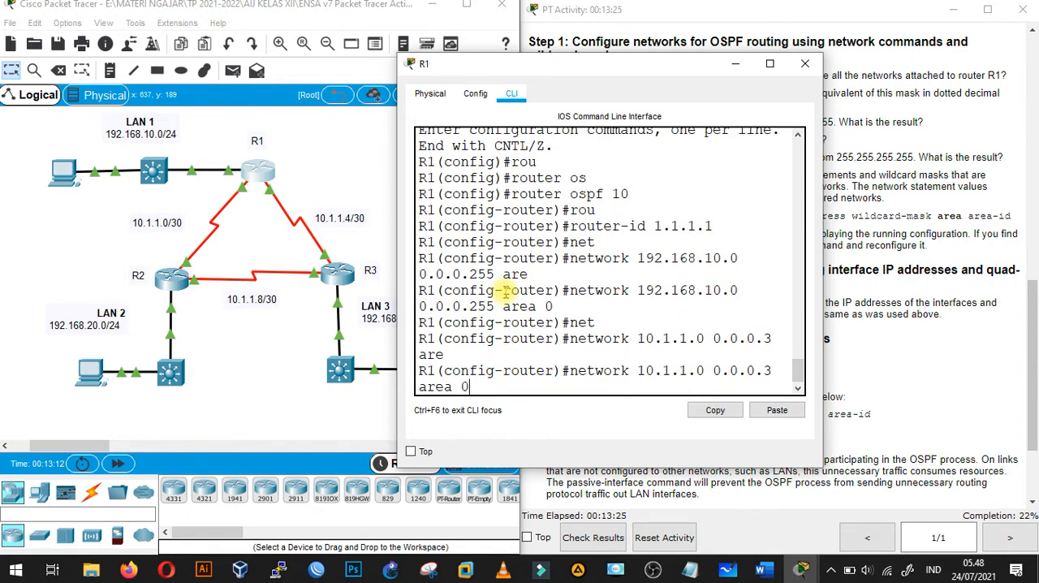
pyautogui.press('Return')
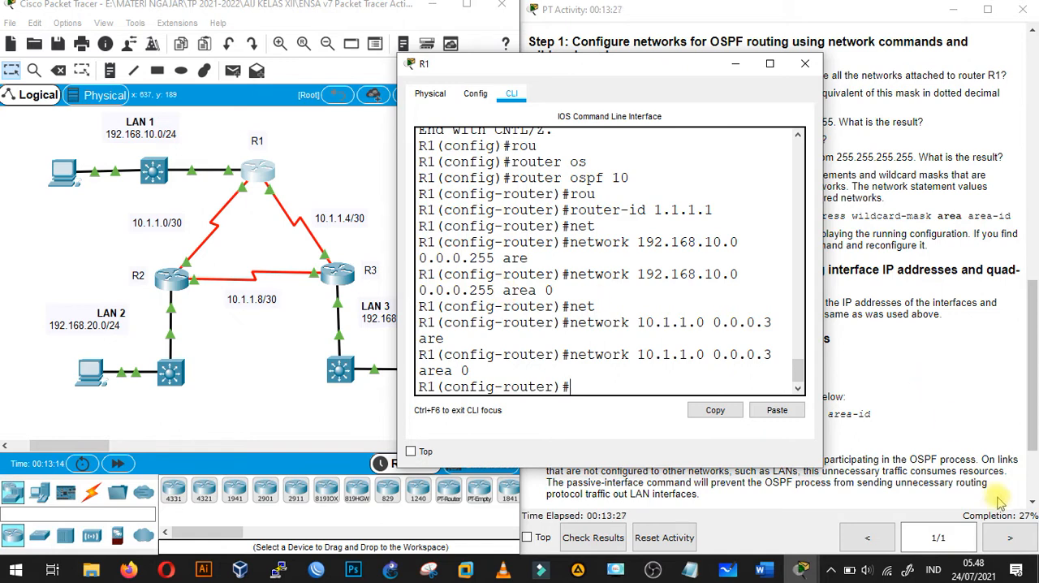
# - Advertise the R1–R3 link network 10.1.1.4 on R1 with wildcard mask 0.0.0.3 in area 0, and minimize R1's window
pyautogui.write('net')
pyautogui.press('Tab')
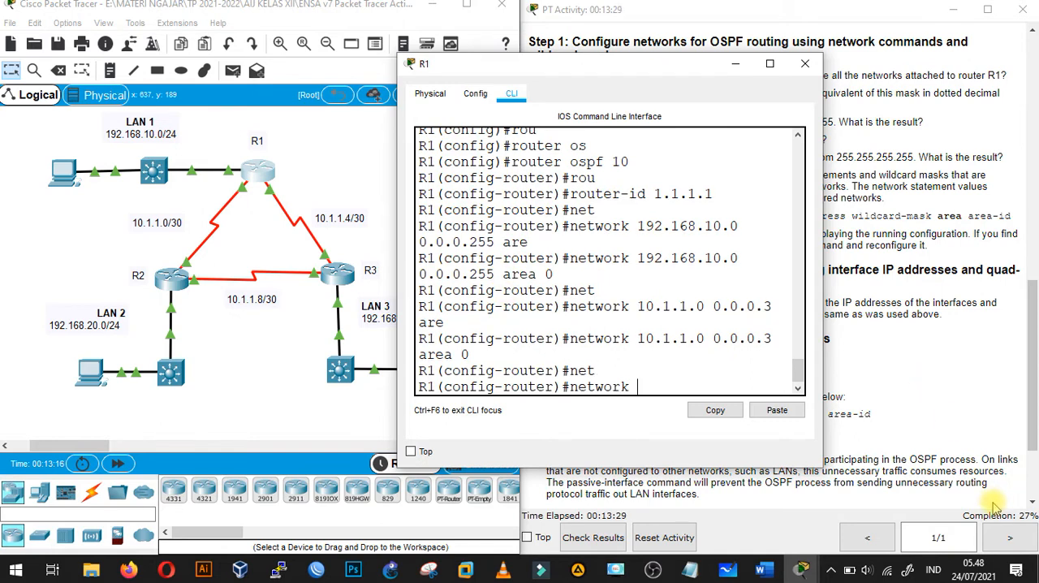
pyautogui.write('10.1.1.4 0.0.0.3')
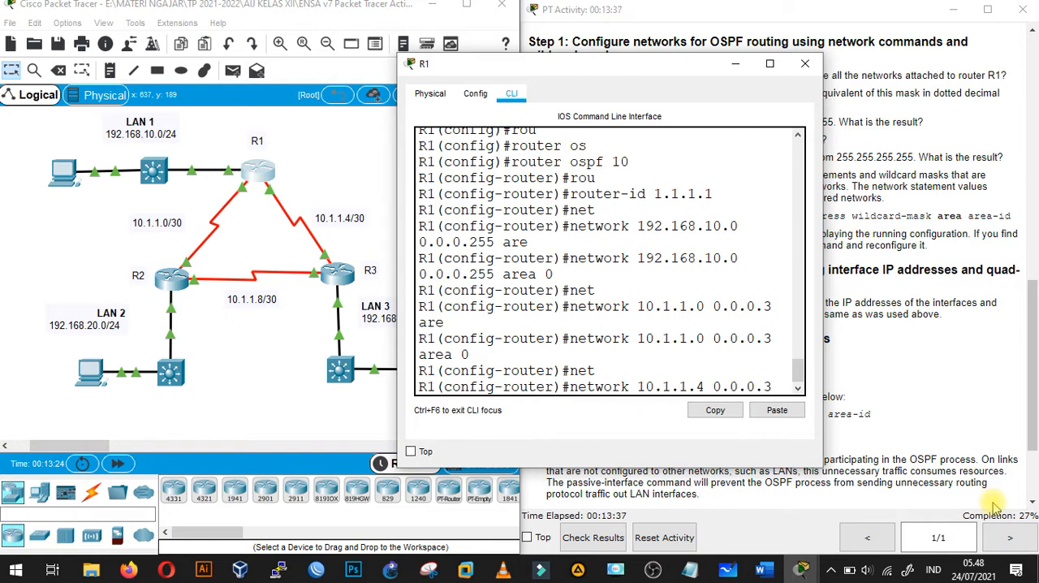
pyautogui.write(' are')
pyautogui.press('Tab')
pyautogui.write('0')
pyautogui.press('Return')
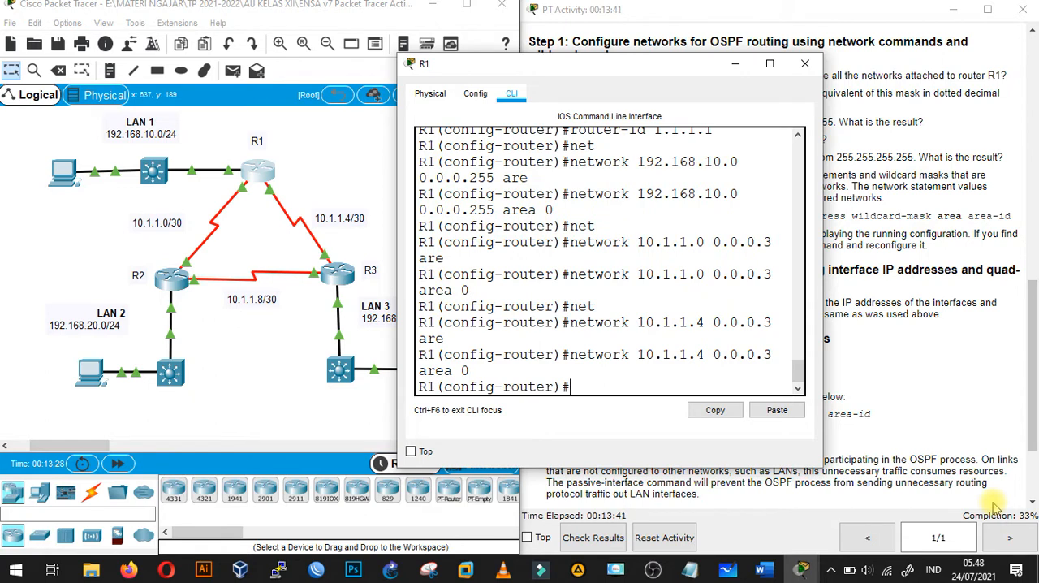
pyautogui.click(734, 65)
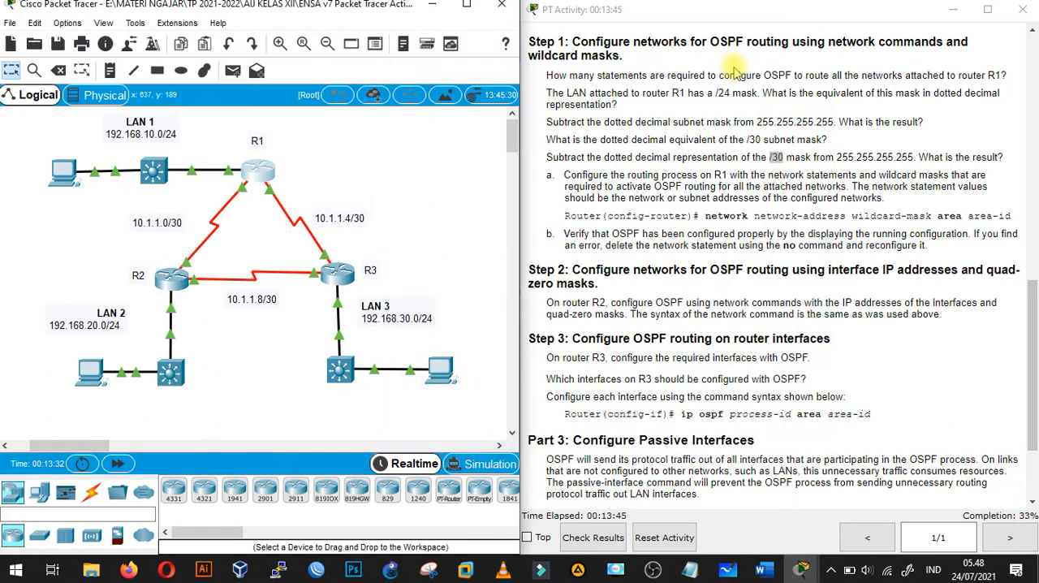
# - Open R2's command line from the topology and move its window clear of the network diagram
pyautogui.moveTo(1034, 307); pyautogui.dragTo(1035, 338)
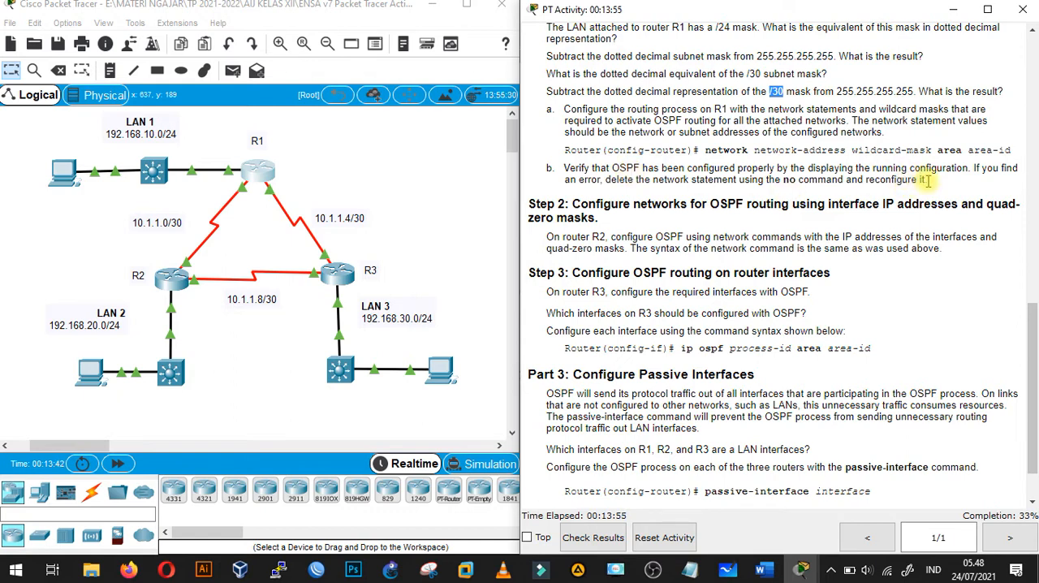
pyautogui.moveTo(1031, 316); pyautogui.dragTo(1033, 336)
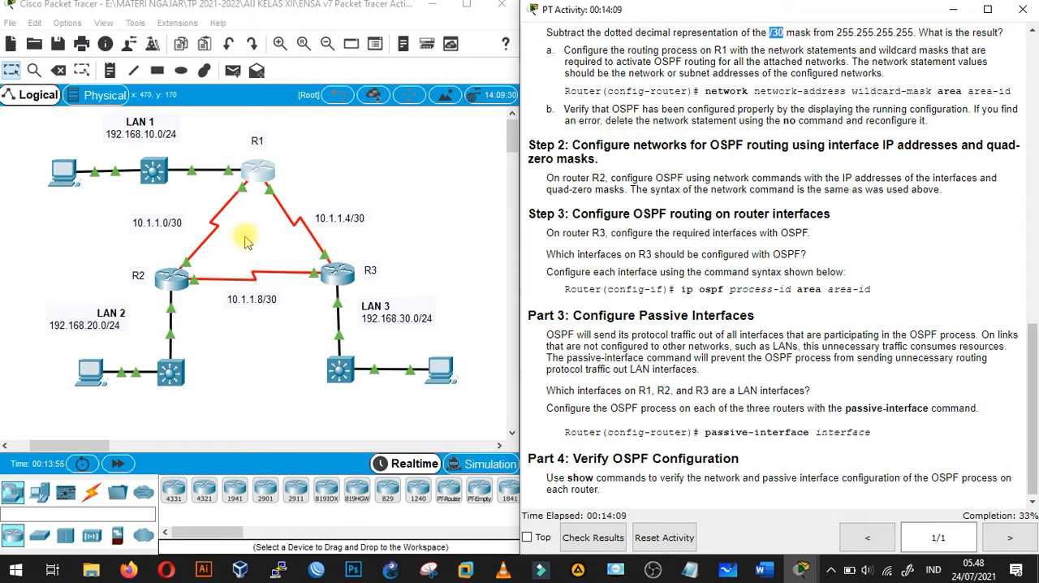
pyautogui.click(223, 252)
pyautogui.click(174, 277)
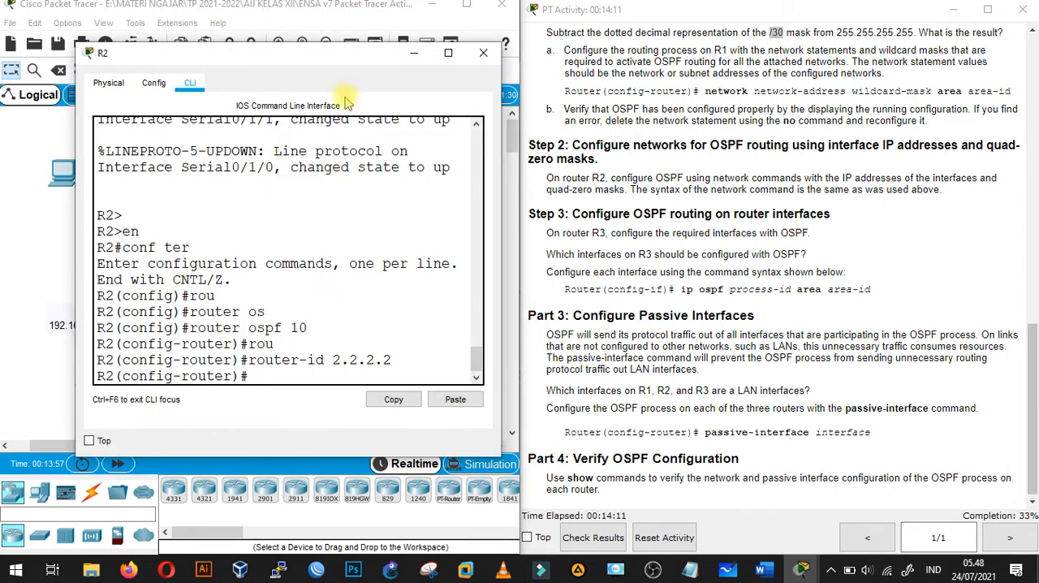
pyautogui.moveTo(355, 54); pyautogui.dragTo(729, 56)
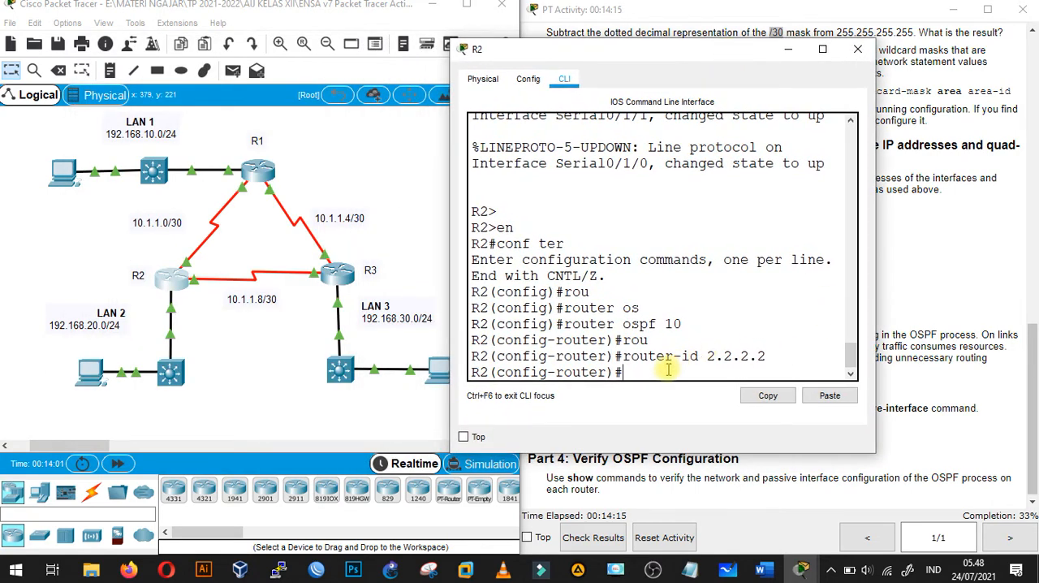
# - Advertise R2's LAN 2 network 192.168.20.0 in OSPF with wildcard mask 0.0.0.255 in area 0
pyautogui.write('netw')
pyautogui.press('Tab')
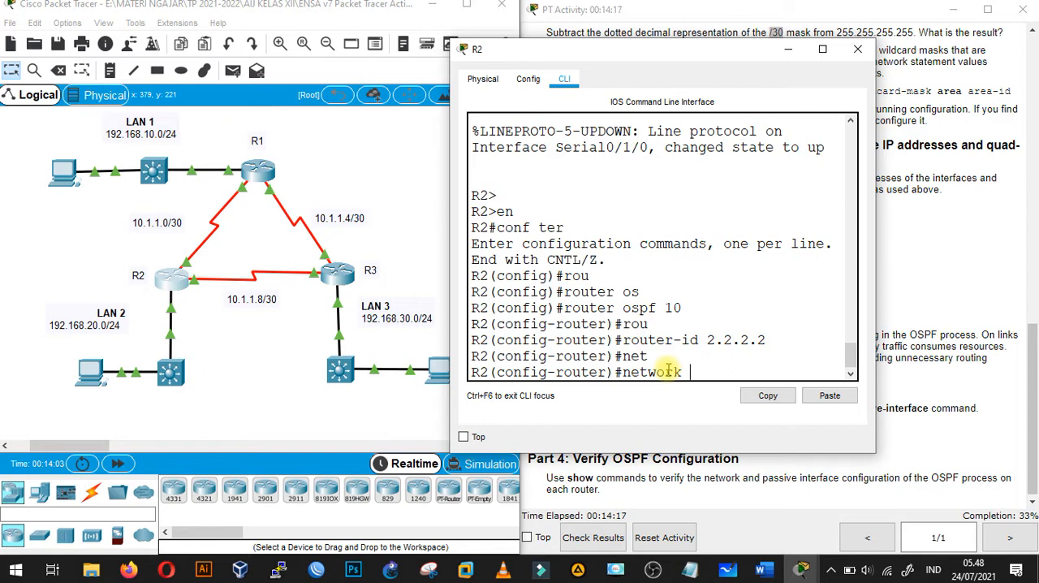
pyautogui.write('192.168.20.0 0.0.0.')
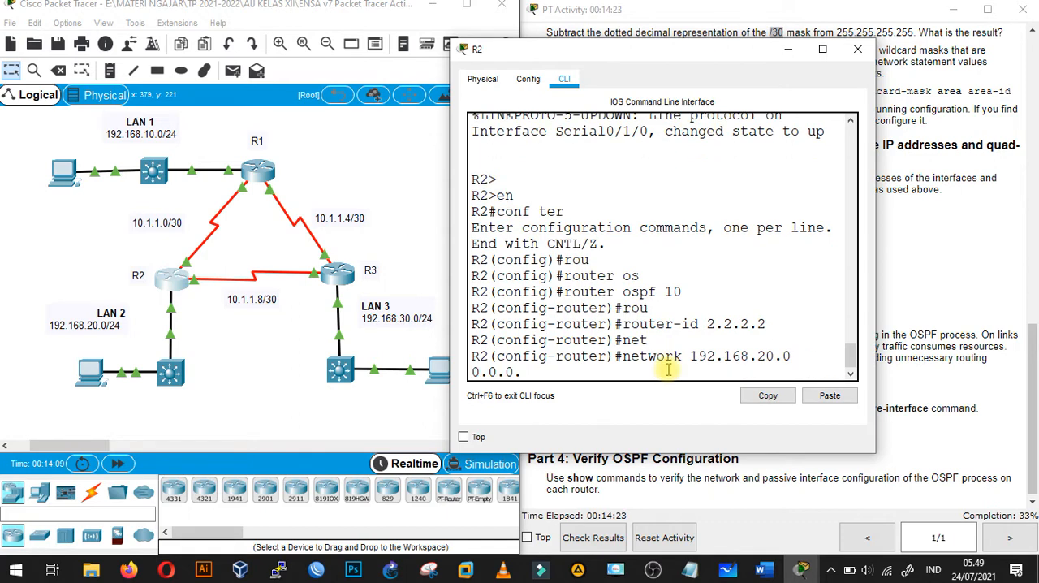
pyautogui.write('255 are')
pyautogui.press('Tab')
pyautogui.write('0')
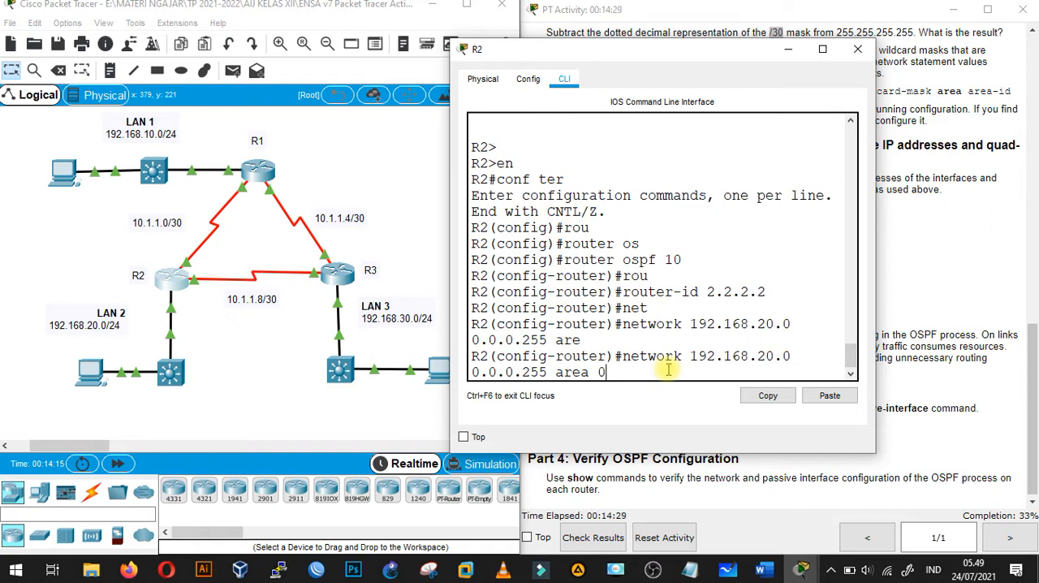
pyautogui.press('Return')
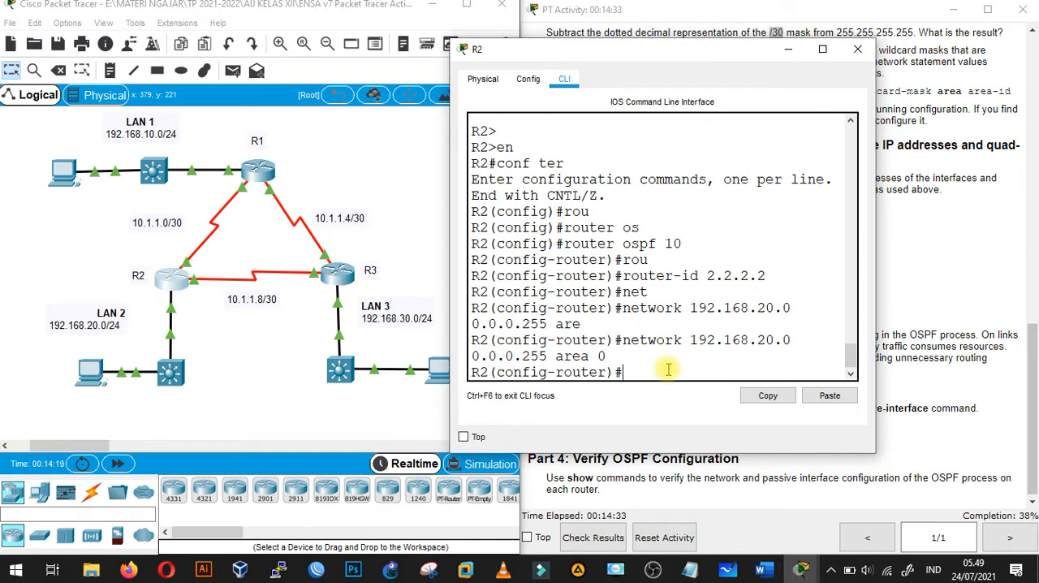
# - Advertise the R1–R2 link network 10.1.1.0 on R2 with wildcard mask 0.0.0.3 in area 0, and check the adjacency message
pyautogui.write('net')
pyautogui.press('Tab')
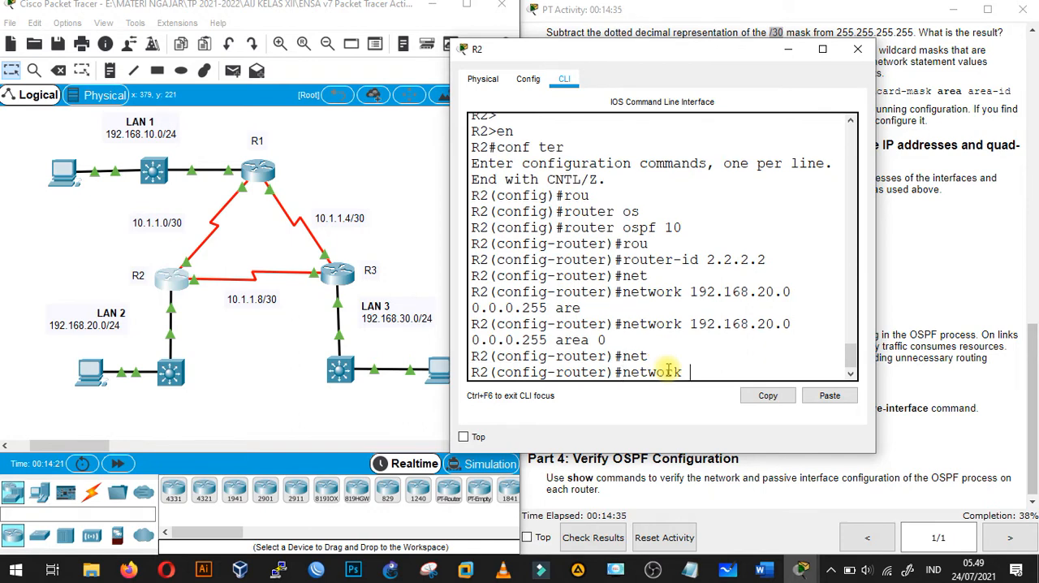
pyautogui.write('10.1.1.0 0.0.0.3 are')
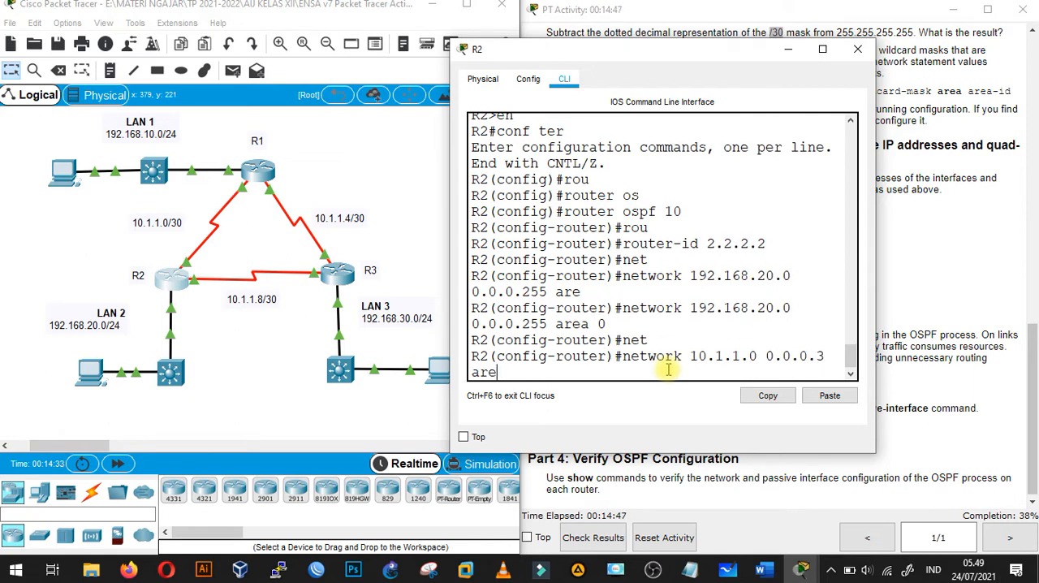
pyautogui.press('Tab')
pyautogui.write('0')
pyautogui.press('Return')
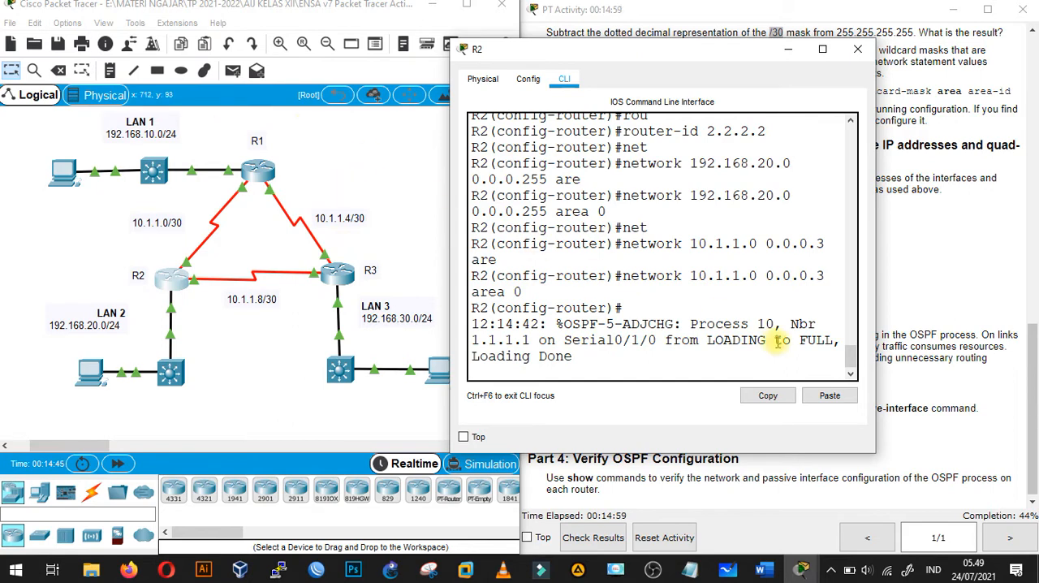
pyautogui.moveTo(692, 324); pyautogui.dragTo(592, 355)
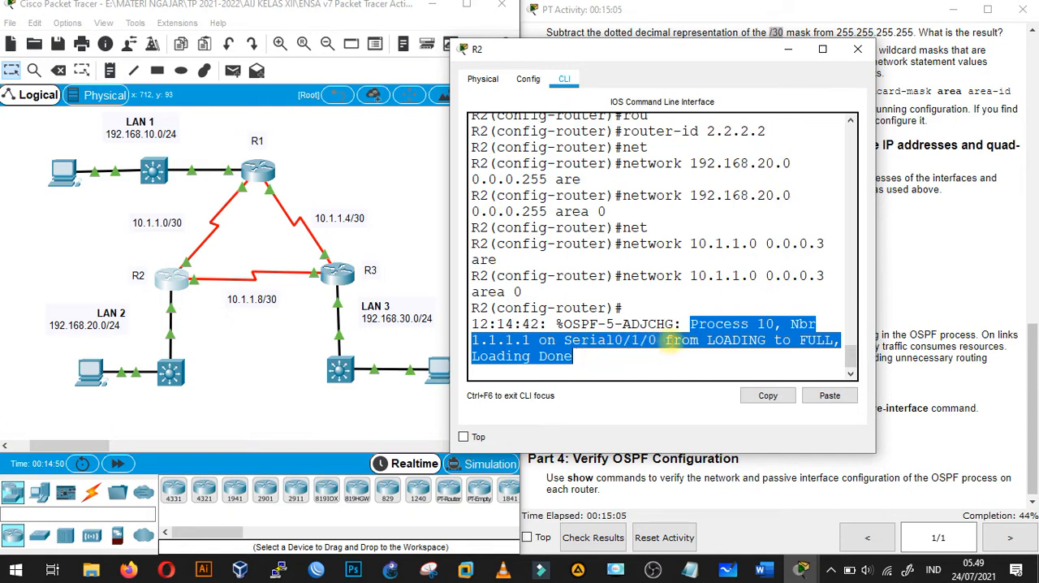
pyautogui.click(592, 360)
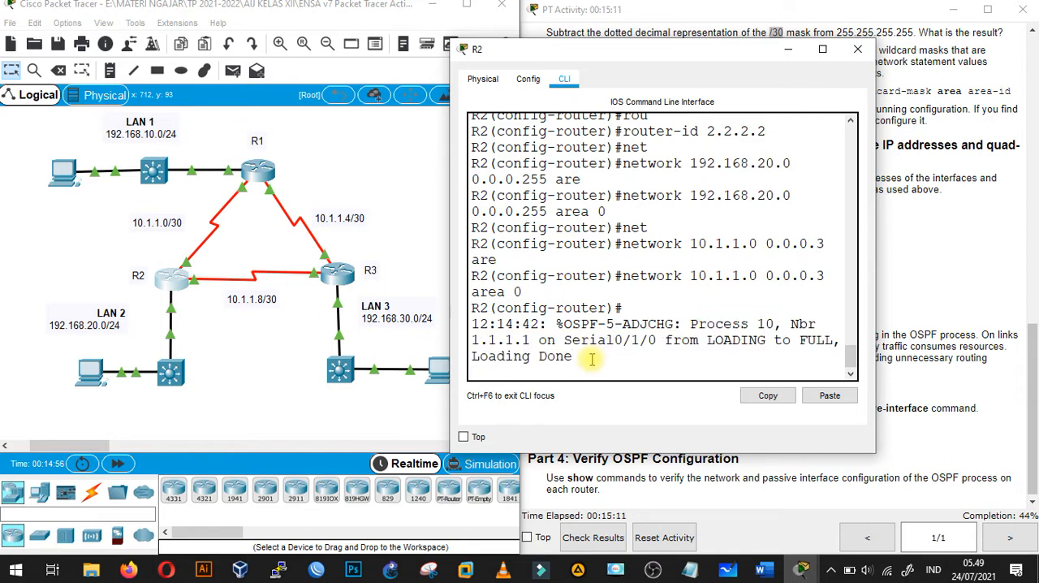
# - Advertise the R2–R3 link network 10.1.1.8 on R2 with wildcard mask 0.0.0.3 in area 0, and minimize R2's window
pyautogui.press('Return')
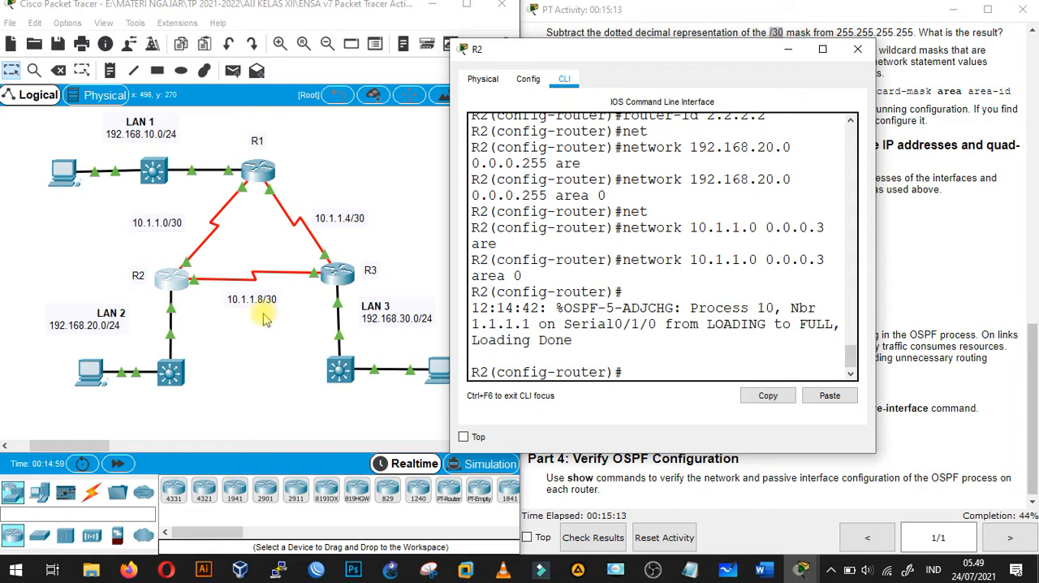
pyautogui.write('net')
pyautogui.press('Tab')
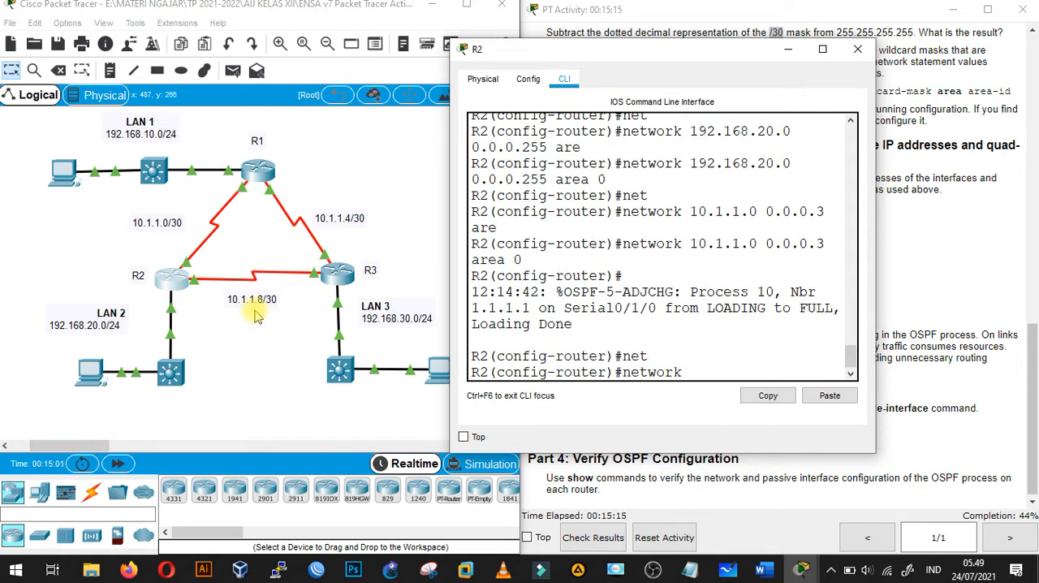
pyautogui.write('10.1.1.8 0.0.0.3 are')
pyautogui.press('Tab')
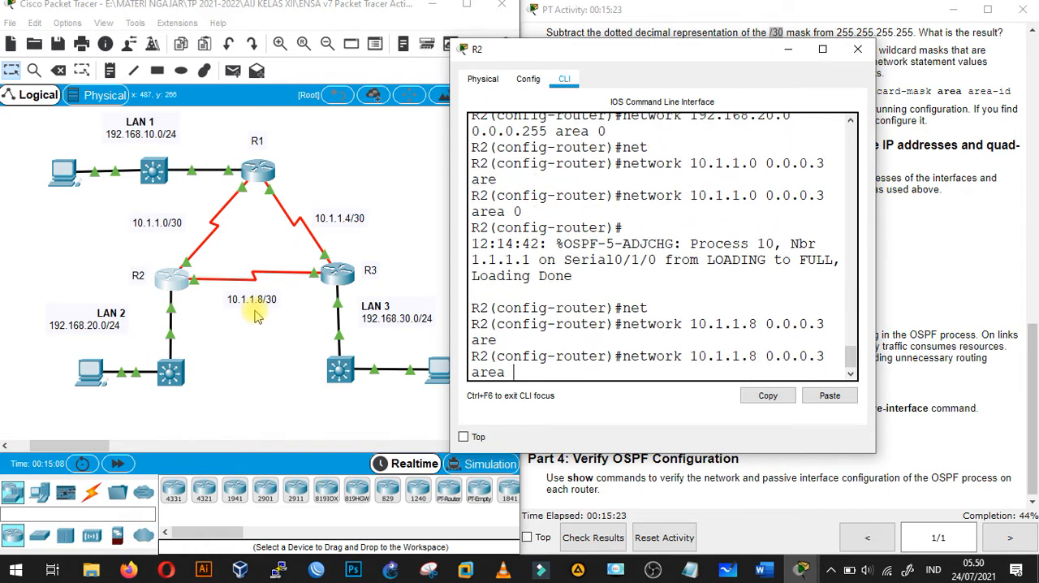
pyautogui.write('0')
pyautogui.press('Return')
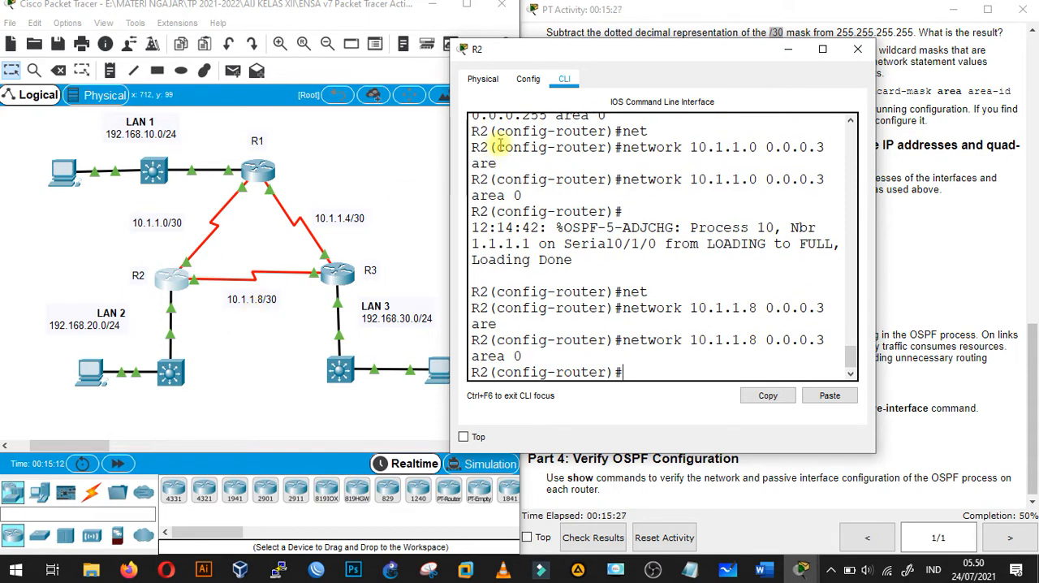
pyautogui.click(790, 50)
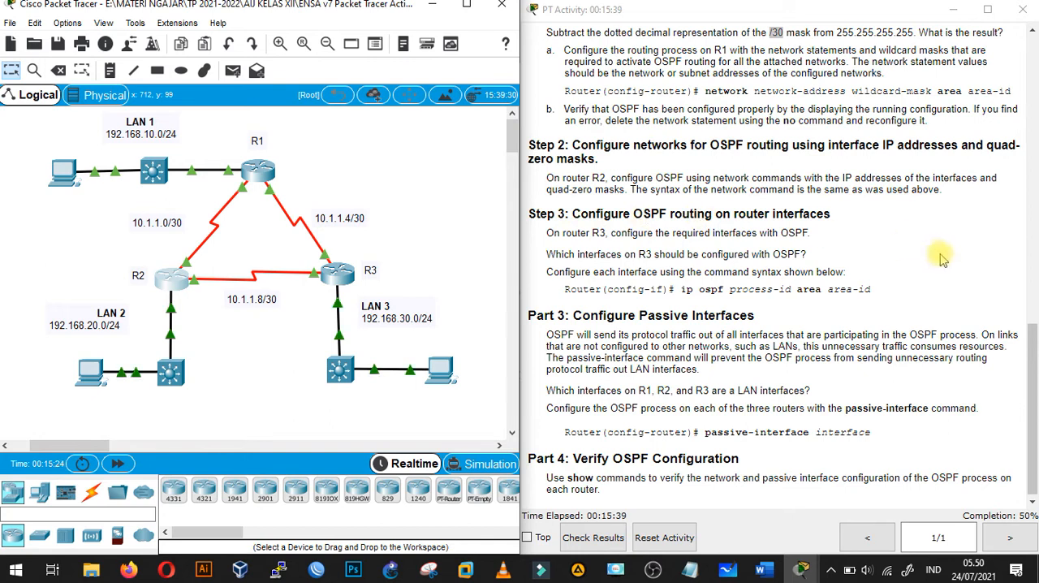
# - Set the preferences to always show port labels in the logical workspace
pyautogui.moveTo(1033, 340); pyautogui.dragTo(1033, 341)
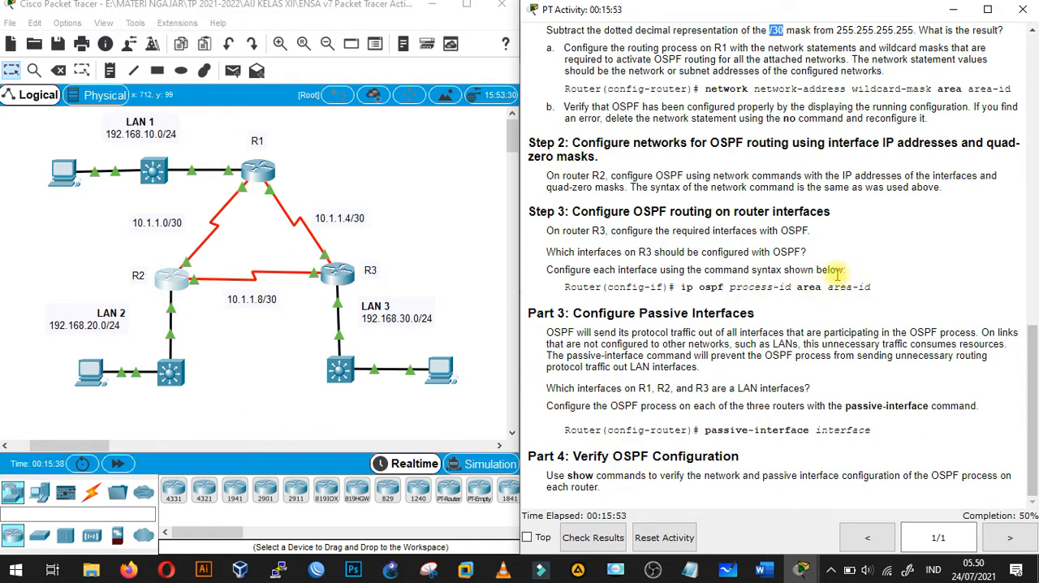
pyautogui.click(445, 216)
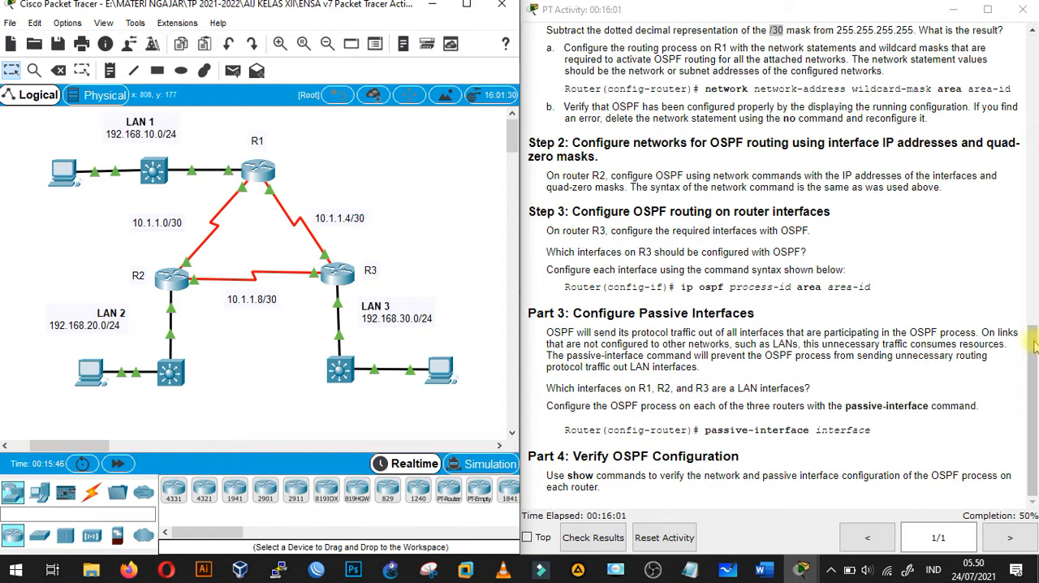
pyautogui.moveTo(1032, 347); pyautogui.dragTo(1033, 318)
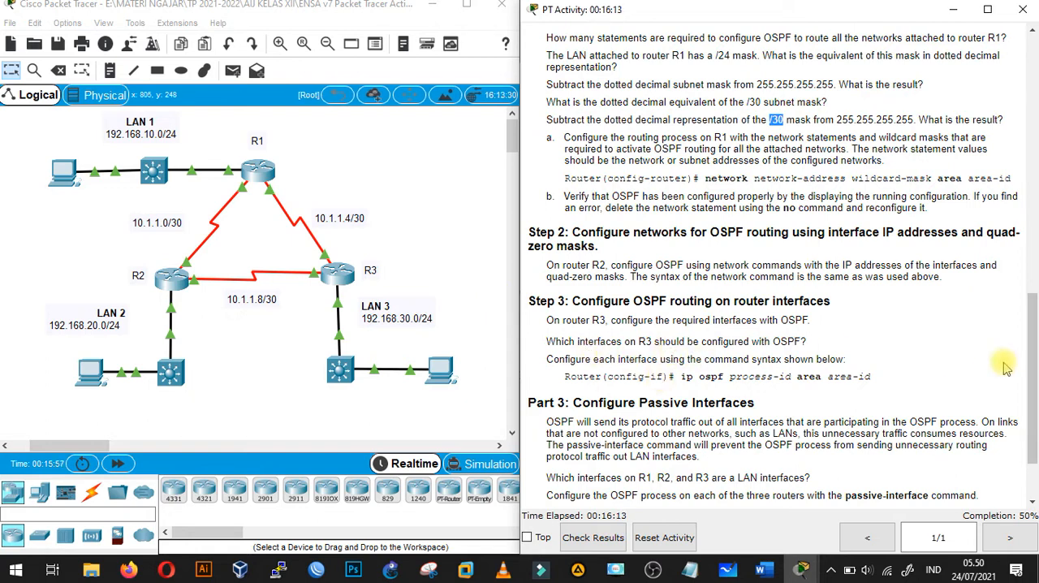
pyautogui.scroll(-1, 1033, 327)
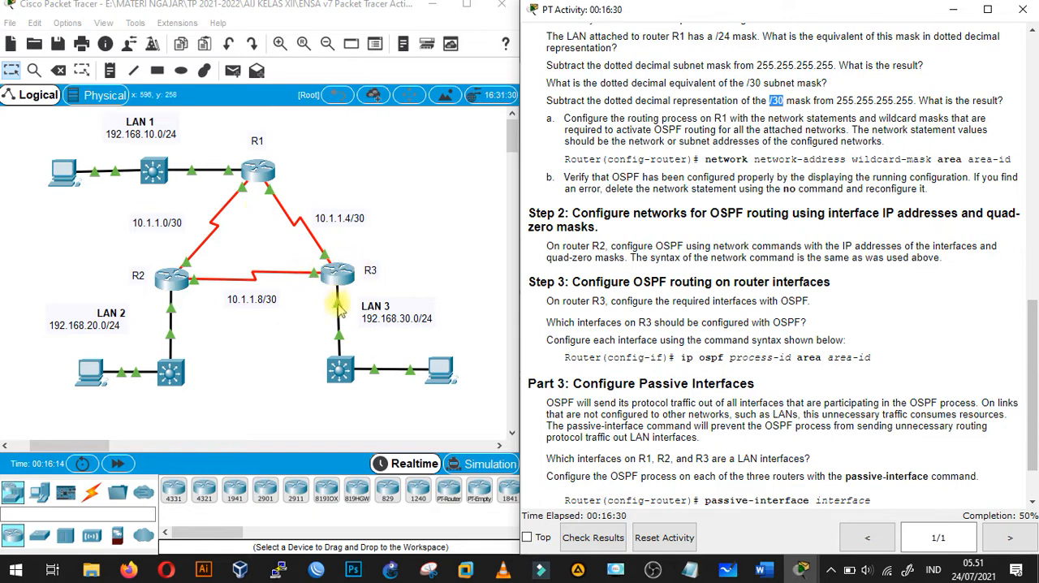
pyautogui.click(398, 226)
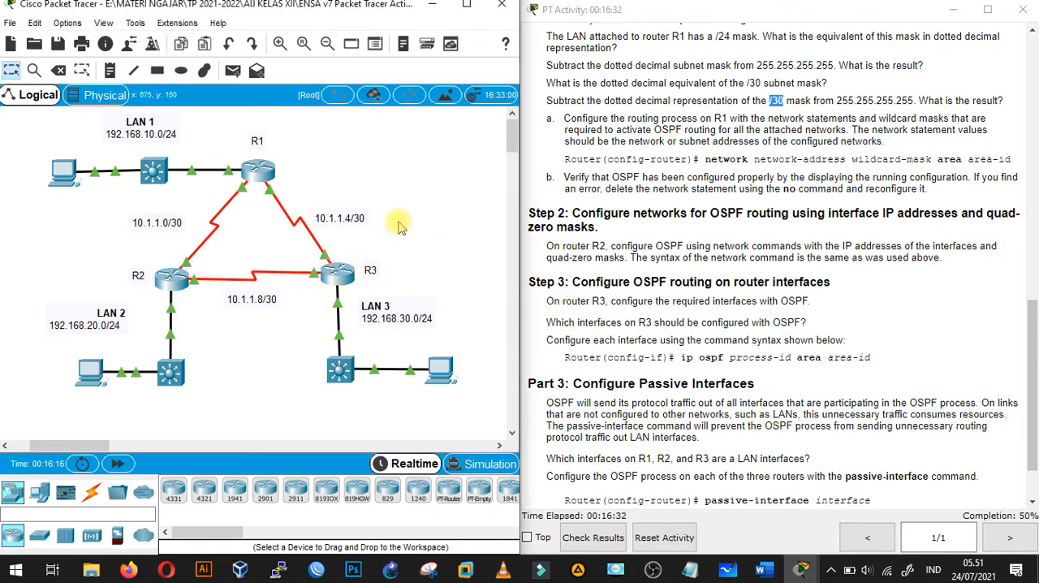
pyautogui.click(67, 25)
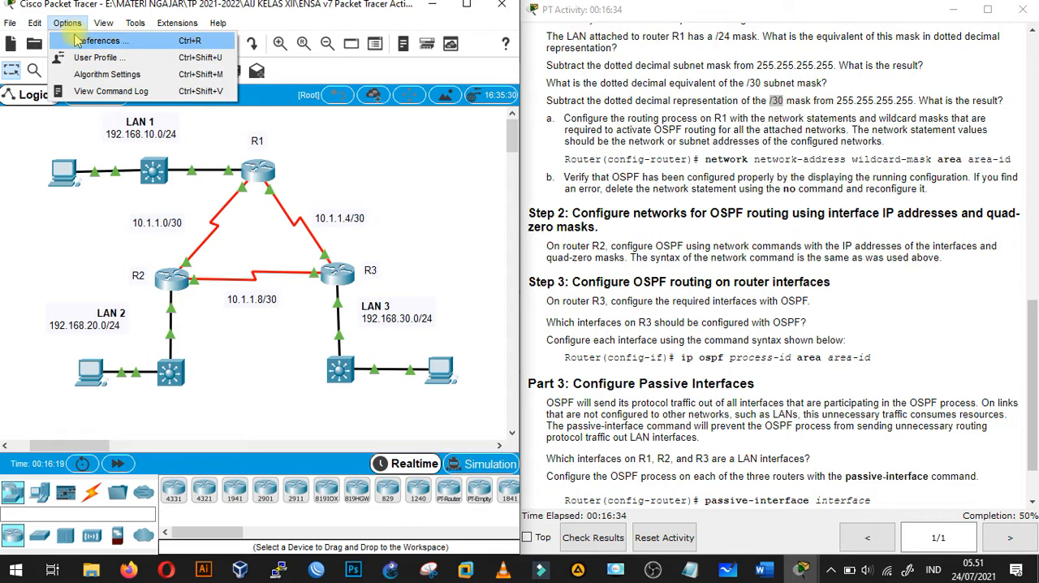
pyautogui.press('Escape')
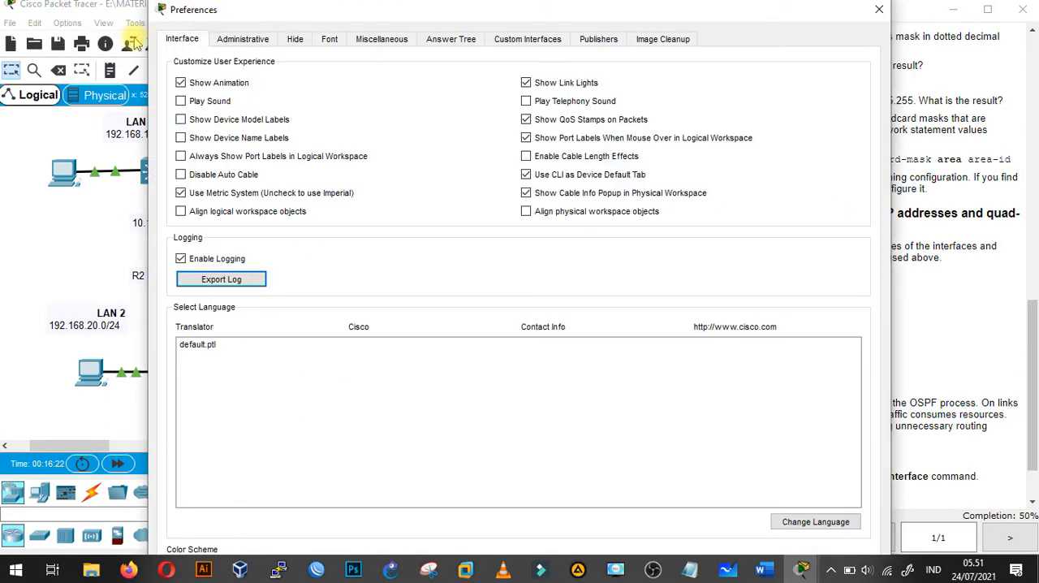
pyautogui.click(219, 156)
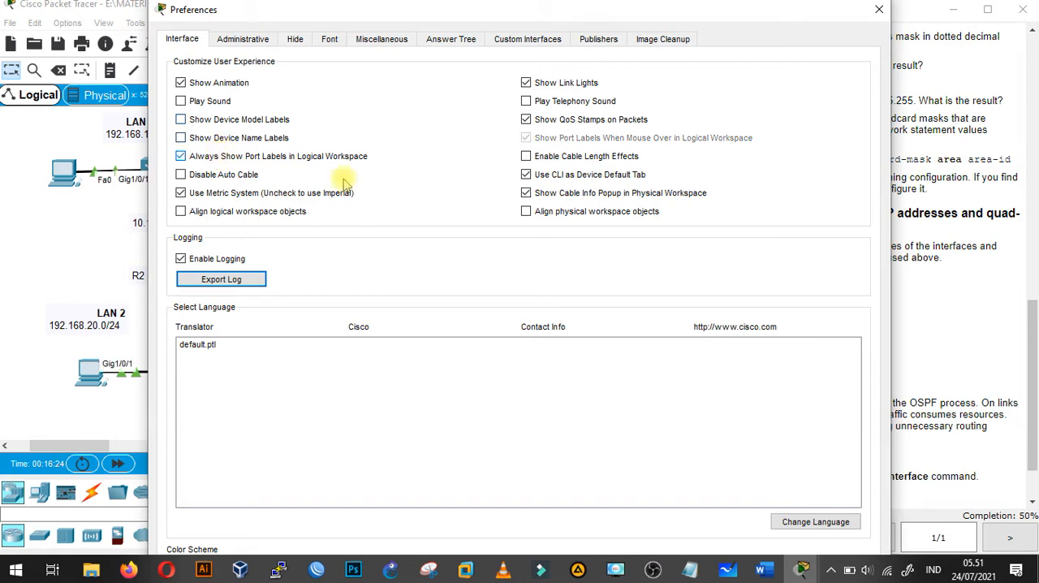
pyautogui.click(879, 9)
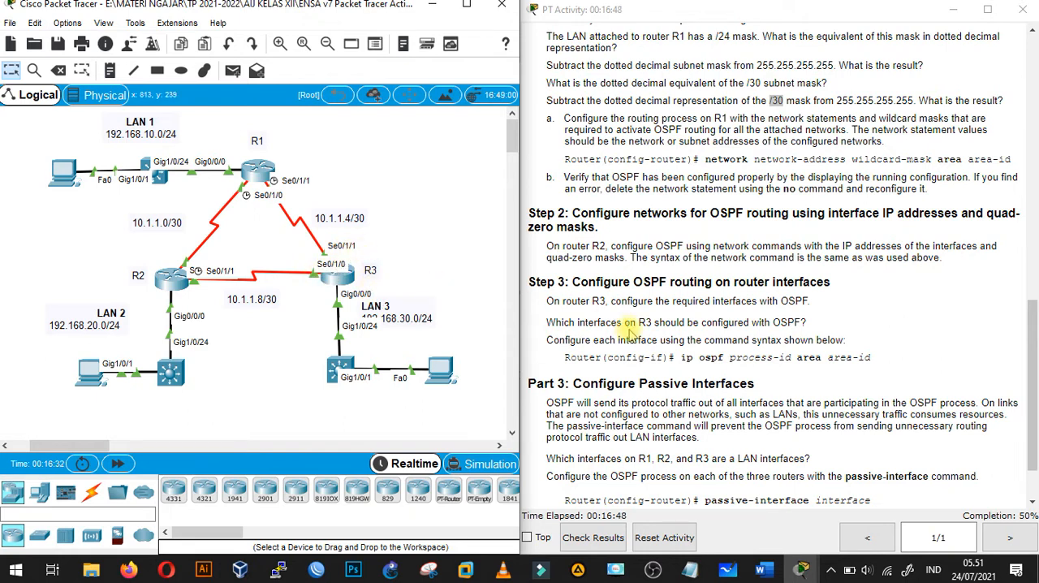
# - Open R3's command line and exit OSPF router configuration back to global configuration mode
pyautogui.click(339, 285)
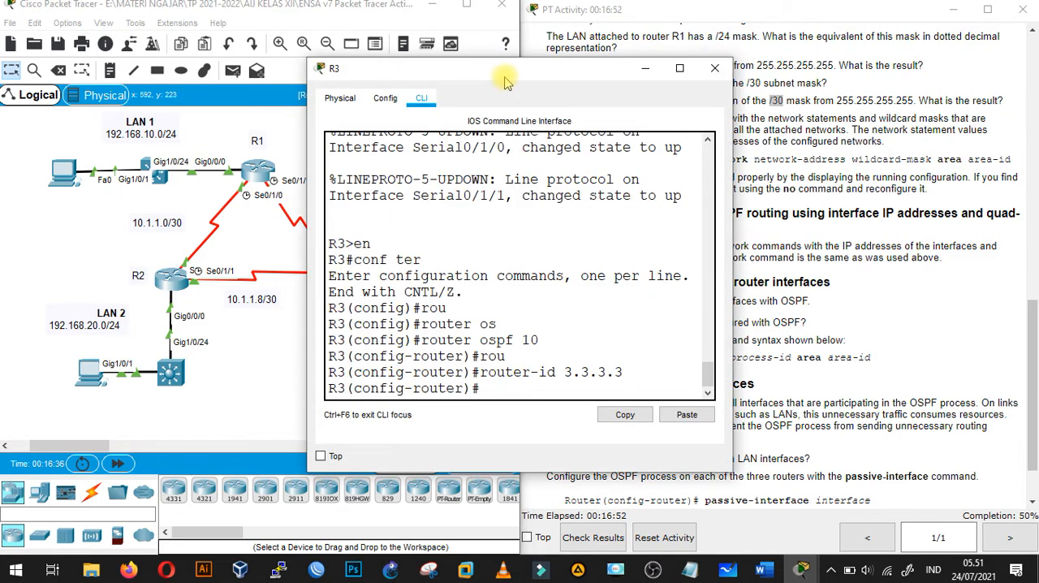
pyautogui.moveTo(504, 75); pyautogui.dragTo(284, 48)
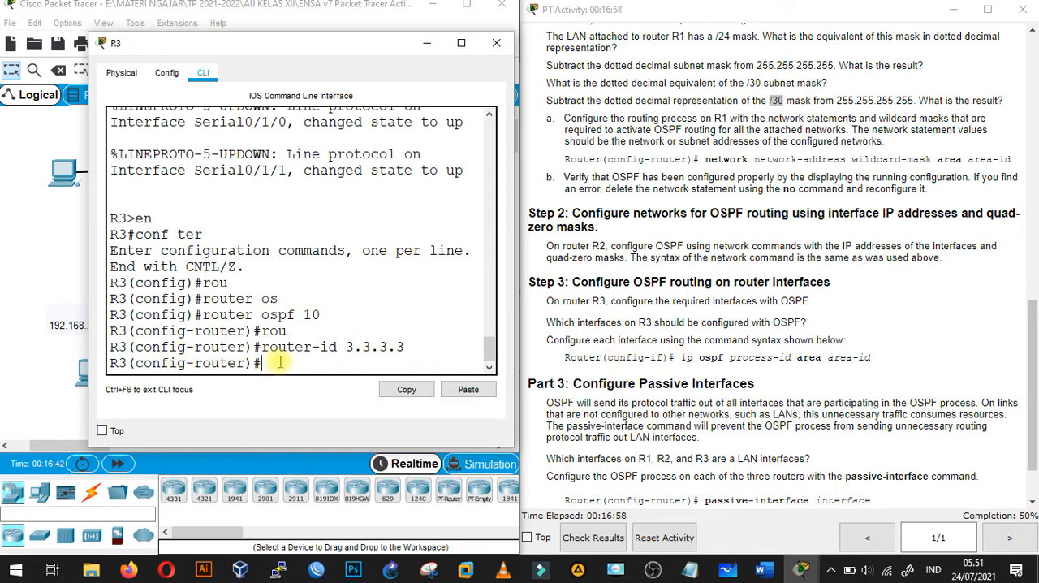
pyautogui.write('exit')
pyautogui.press('Return')
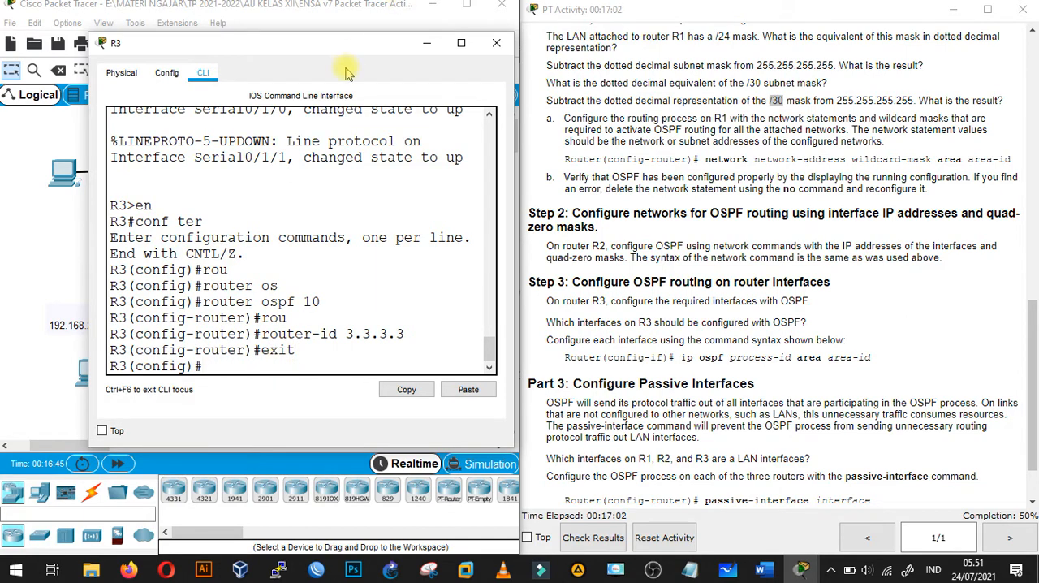
# - Enter interface configuration mode for s0/1/1 on R3 and move its window clear of the OSPF command syntax in the instructions
pyautogui.moveTo(353, 53); pyautogui.dragTo(747, 88)
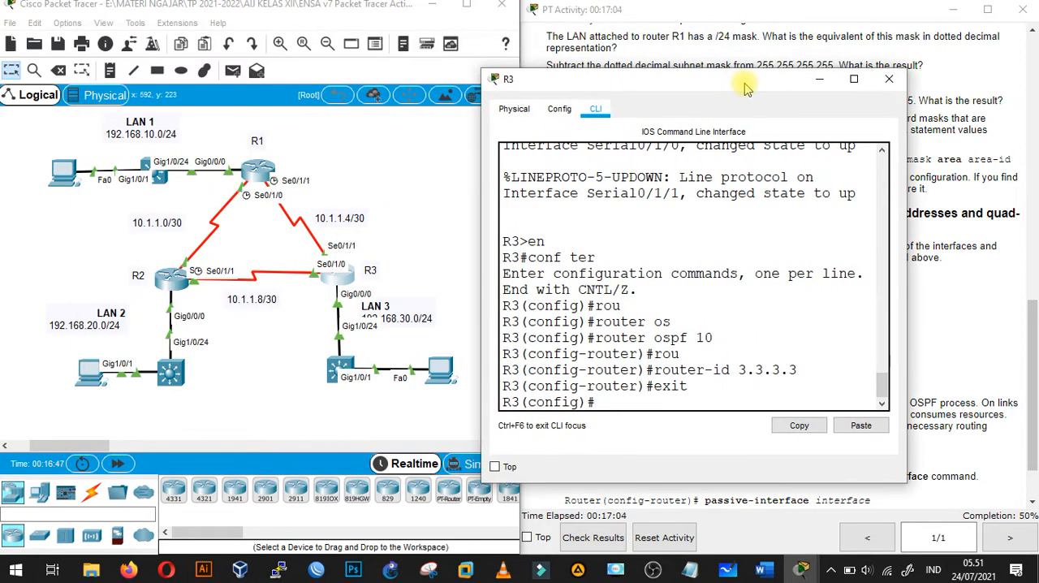
pyautogui.write('inter')
pyautogui.press('Tab')
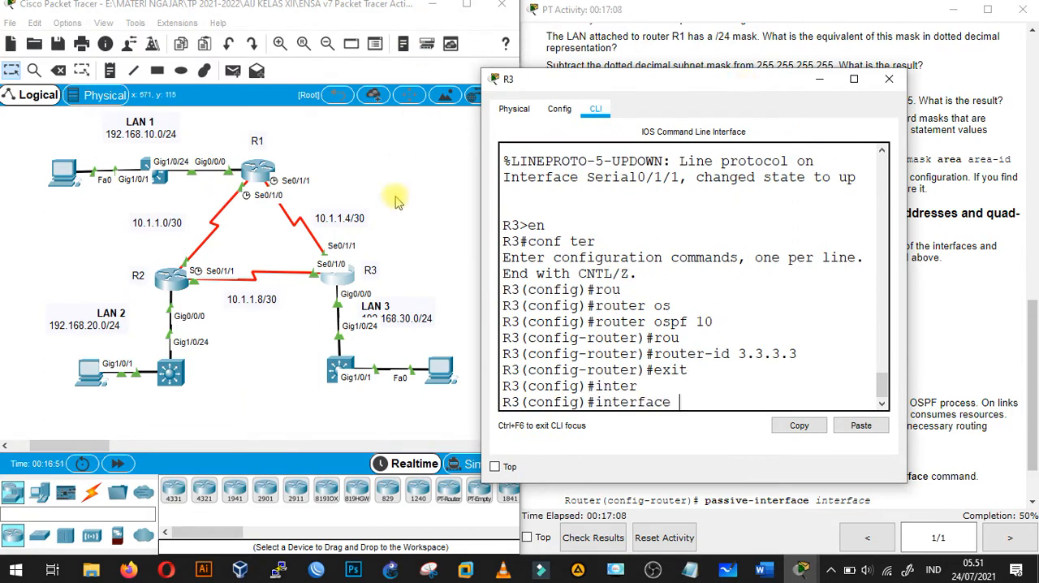
pyautogui.write('s0/1/')
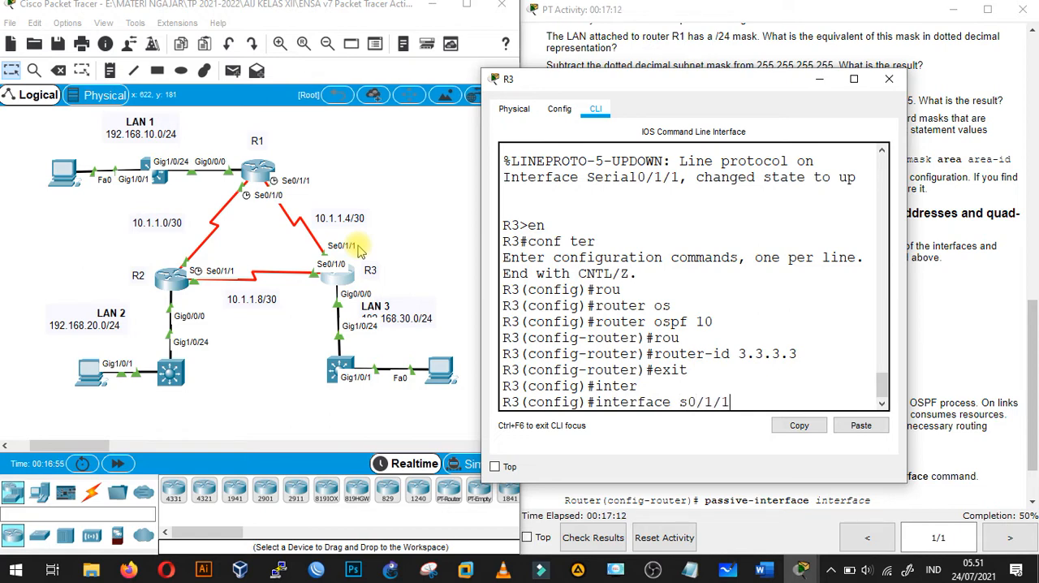
pyautogui.write('1')
pyautogui.press('Return')
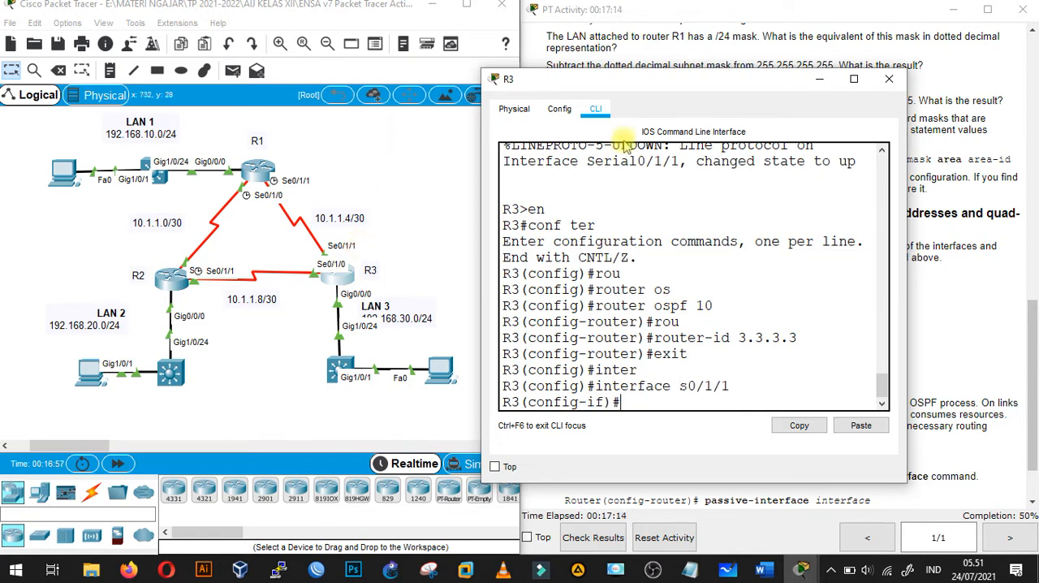
pyautogui.moveTo(658, 73); pyautogui.dragTo(314, 84)
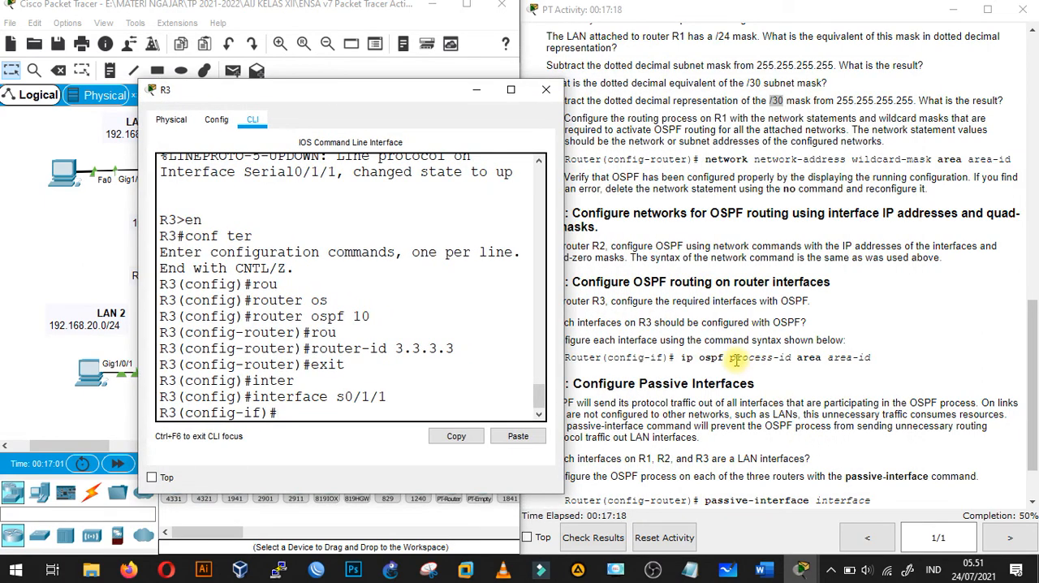
# - Enable OSPF process 10 in area 0 on R3's s0/1/1 interface
pyautogui.write('ip')
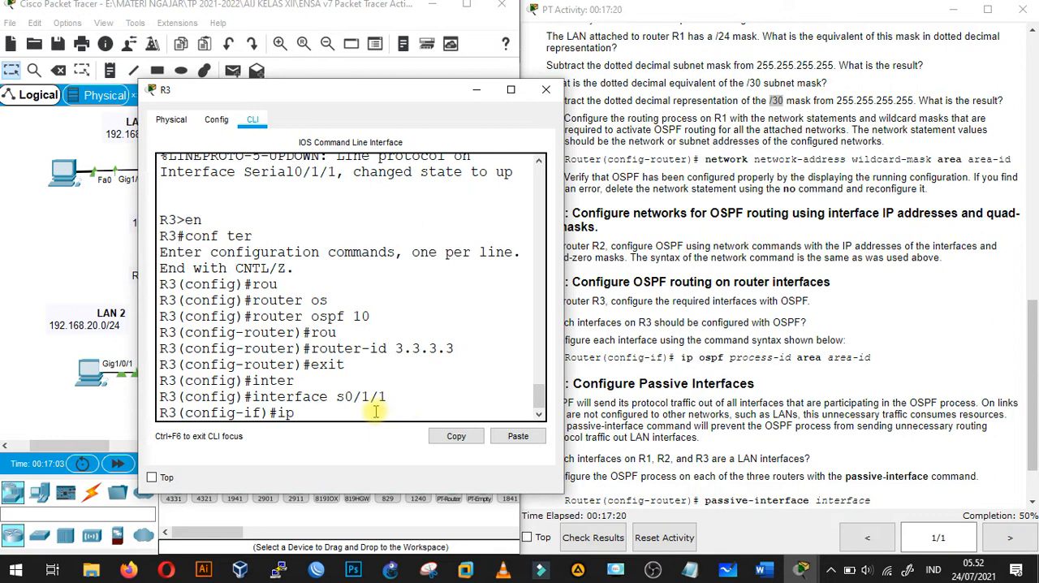
pyautogui.write(' os')
pyautogui.press('Tab')
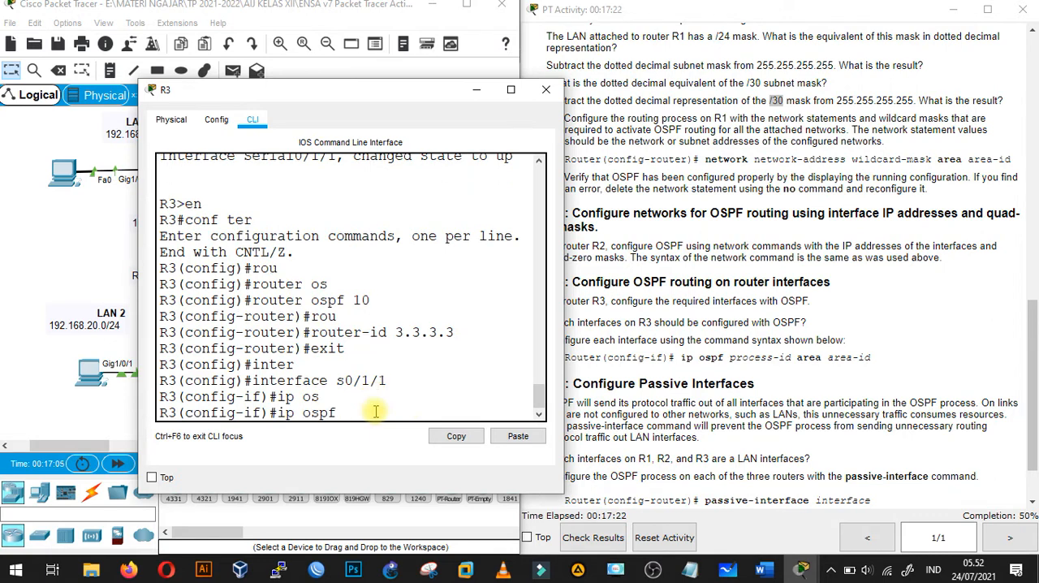
pyautogui.write('10 are')
pyautogui.press('Tab')
pyautogui.press('Return')
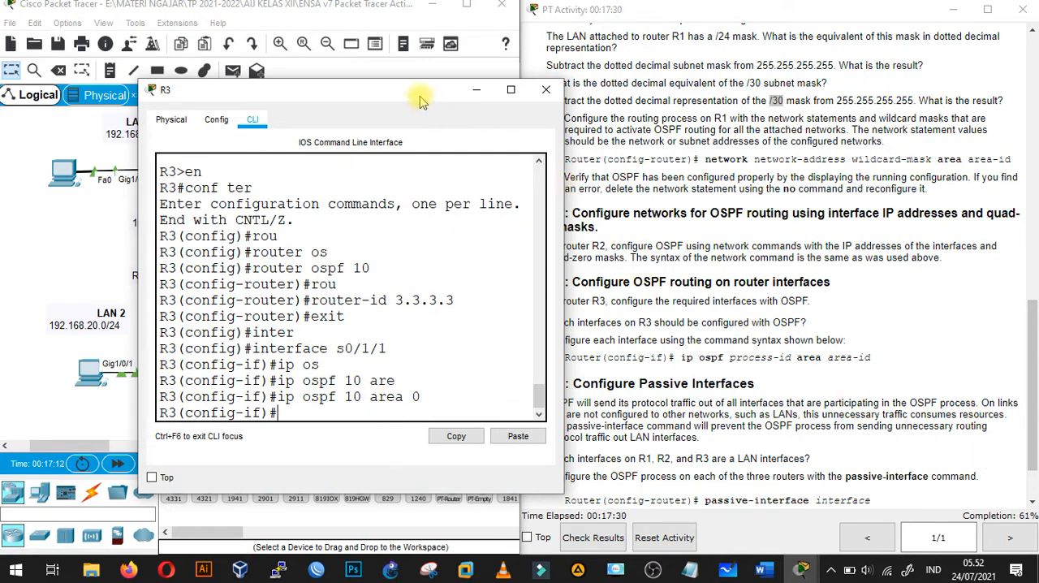
# - Move R3's window clear of the topology, and switch from s0/1/1 to interface configuration mode for s0/1/0
pyautogui.moveTo(422, 101); pyautogui.dragTo(774, 92)
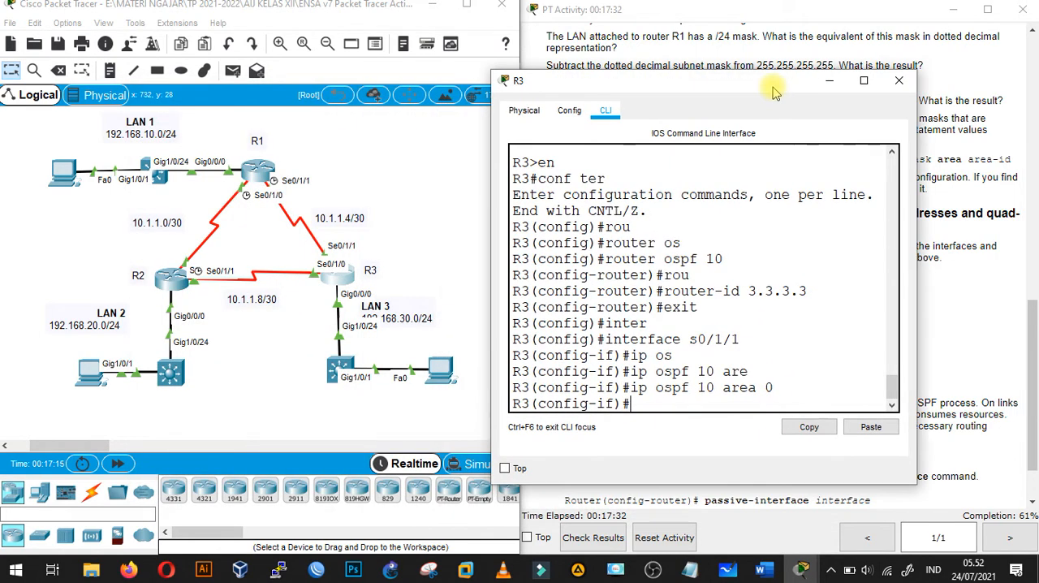
pyautogui.write('it')
pyautogui.press('Return')
pyautogui.write('inter')
pyautogui.press('Tab')
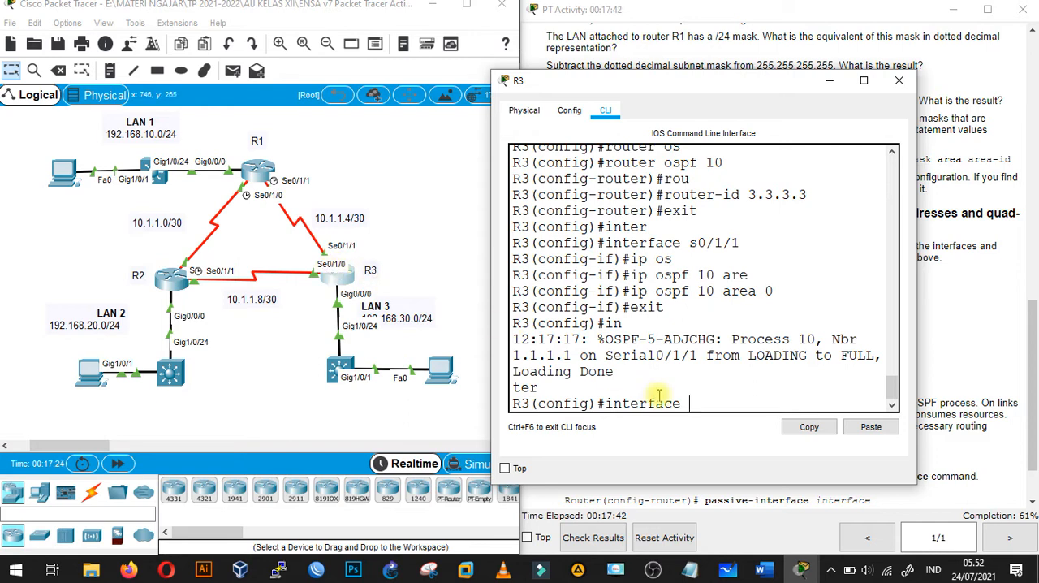
pyautogui.write('s0/1/0')
pyautogui.press('Return')
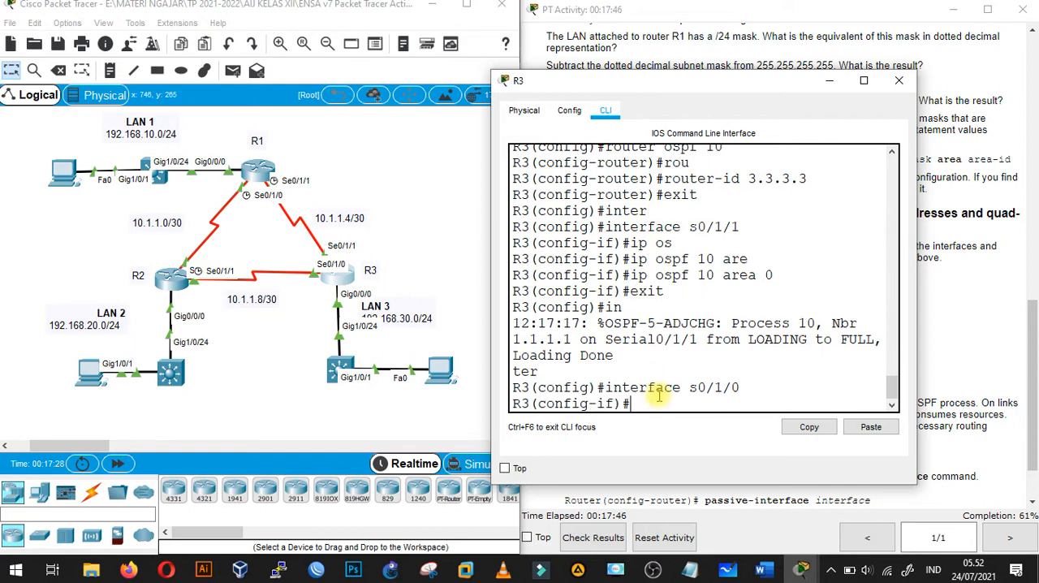
# - Enable OSPF process 10 in area 0 on R3's s0/1/0 interface
pyautogui.write('ip os')
pyautogui.press('Tab')
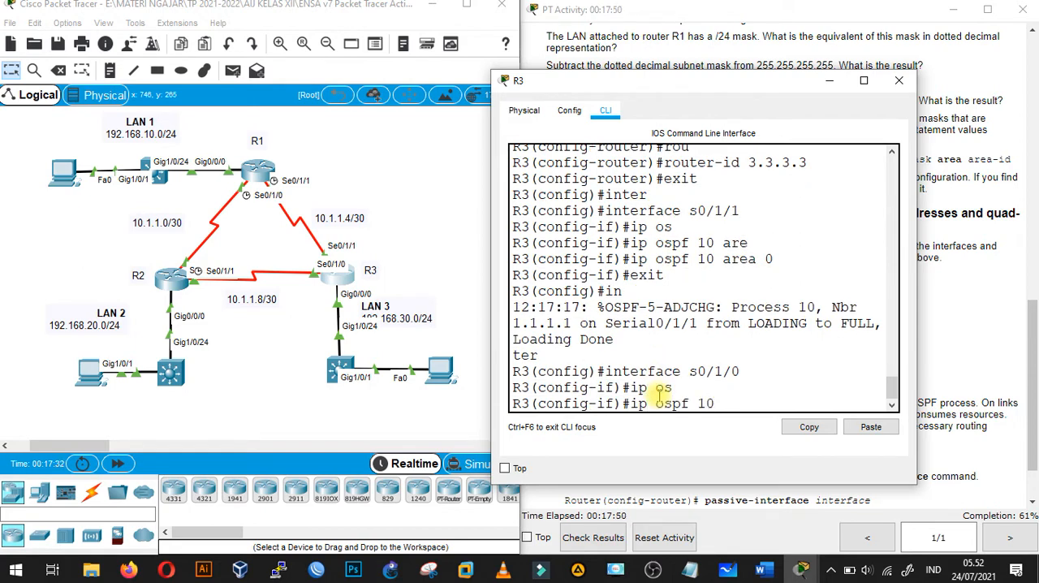
pyautogui.write('10 are')
pyautogui.press('Tab')
pyautogui.press('Return')
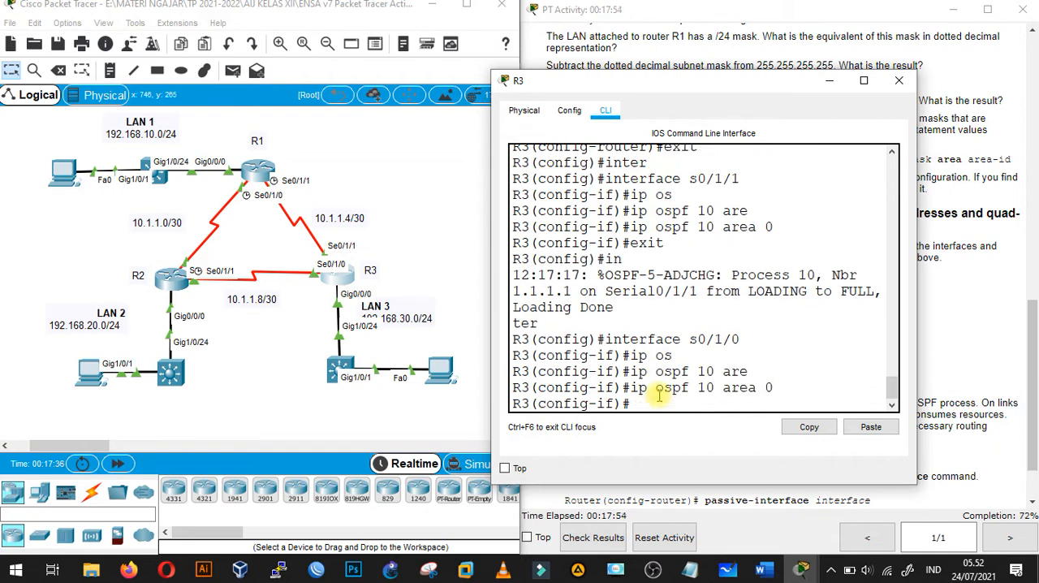
# - Exit s0/1/0 on R3 and enter interface configuration mode for g0/0/0
pyautogui.write('exit')
pyautogui.press('Return')
pyautogui.write('inter')
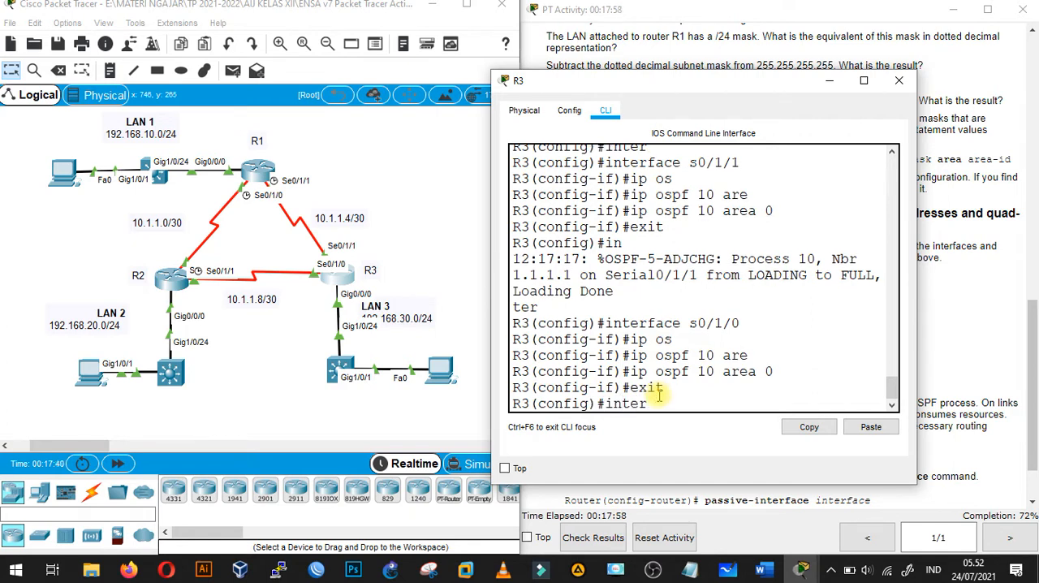
pyautogui.press('Tab')
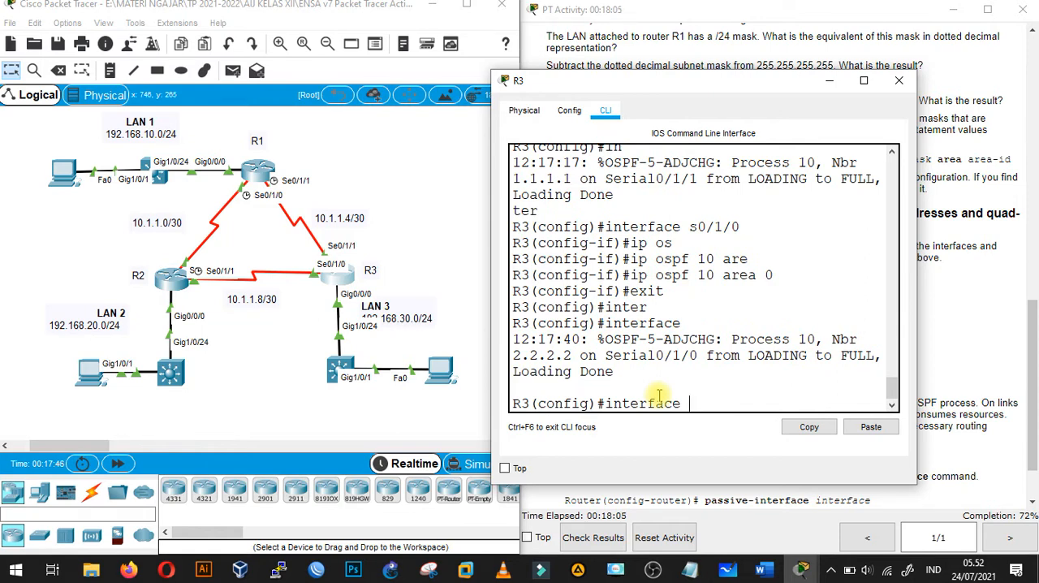
pyautogui.write('0/0/0')
pyautogui.press('Return')
# - Enable OSPF process 10 in area 0 on R3's g0/0/0 interface, and minimize R3's window
pyautogui.write('ip os')
pyautogui.press('Tab')
pyautogui.write('10 are')
pyautogui.press('Tab')
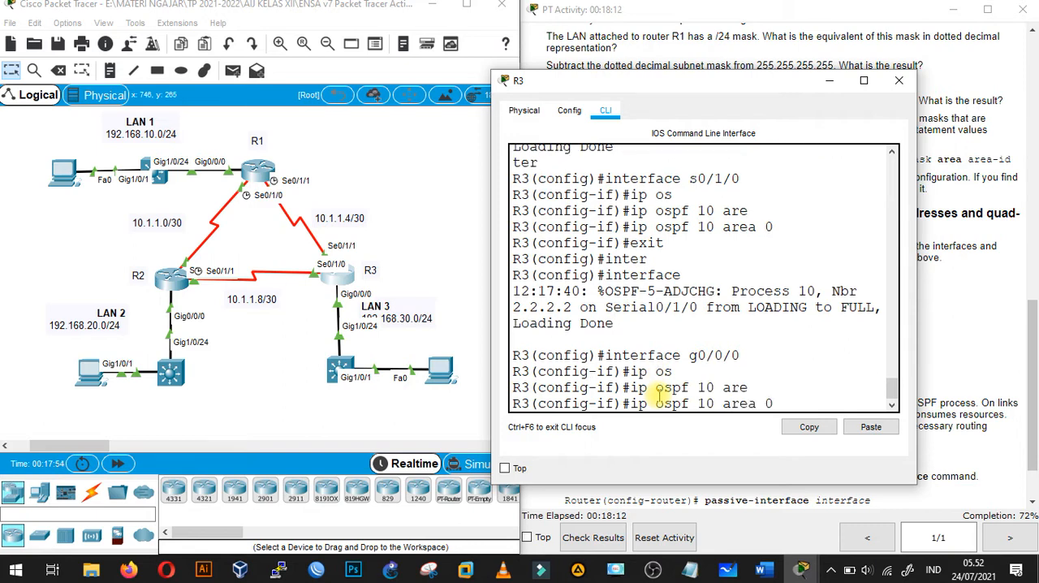
pyautogui.write('0')
pyautogui.press('Return')
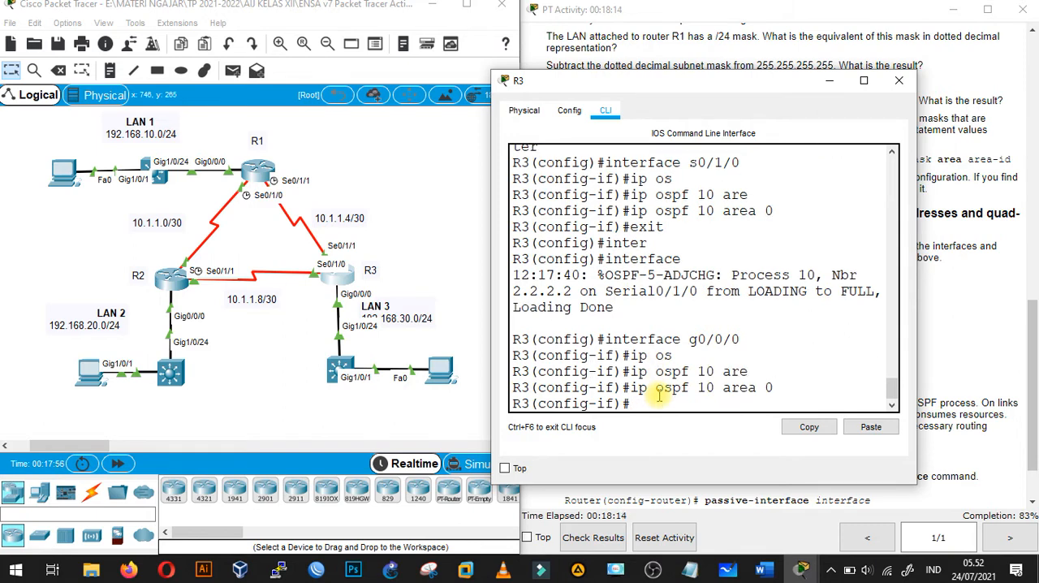
pyautogui.click(829, 83)
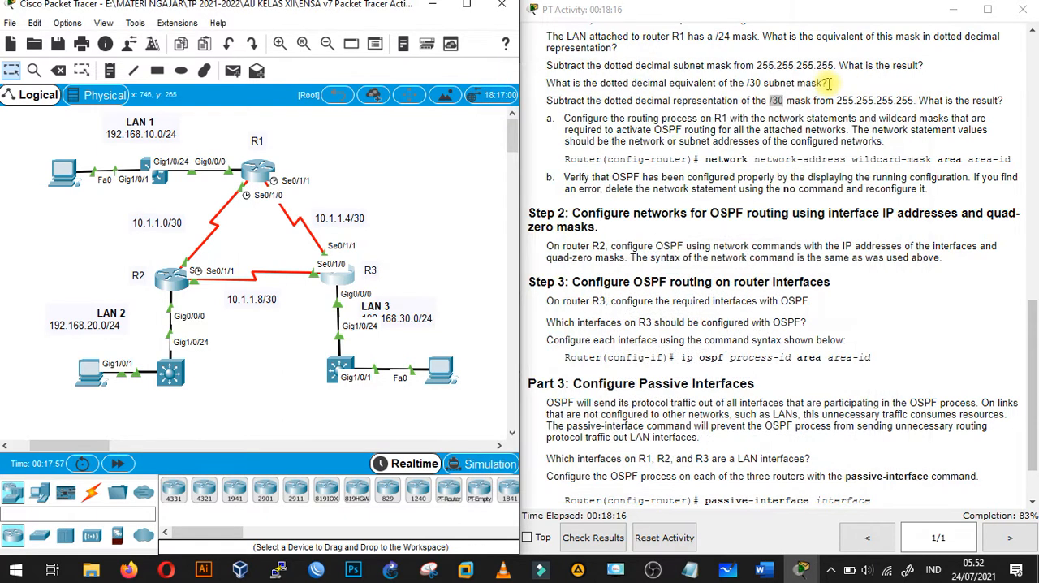
# - Review the Part 3 passive interface instructions, and bring up R1's command line at the router configuration prompt, clear of the instructions
pyautogui.moveTo(1036, 348); pyautogui.dragTo(1035, 393)
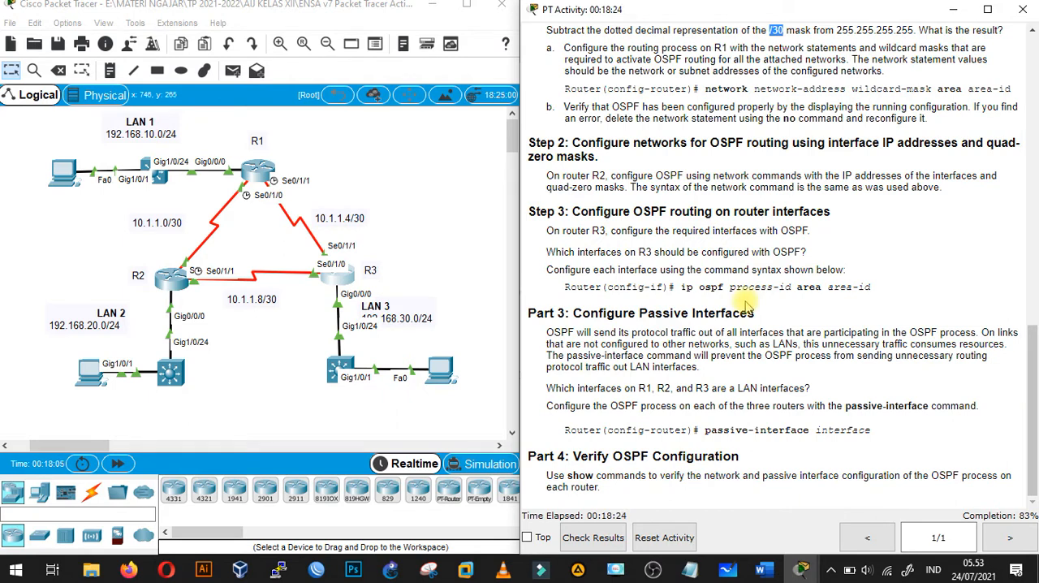
pyautogui.click(445, 263)
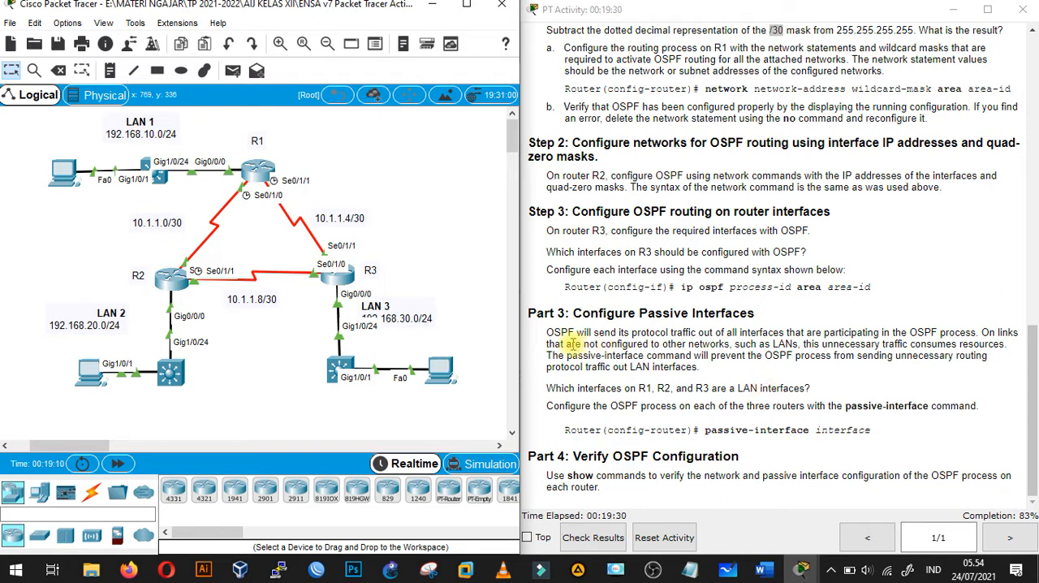
pyautogui.click(1033, 341)
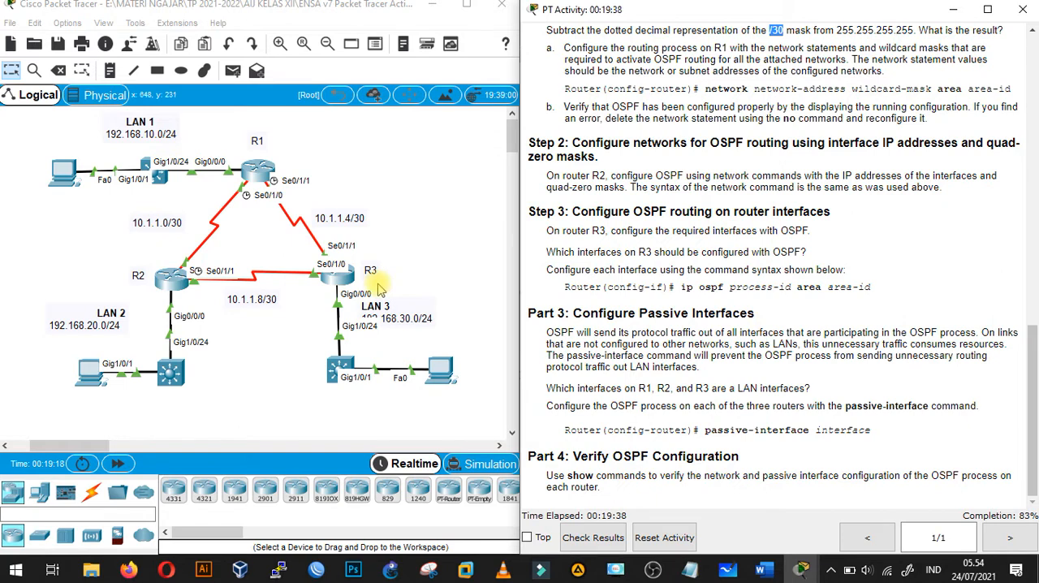
pyautogui.click(400, 260)
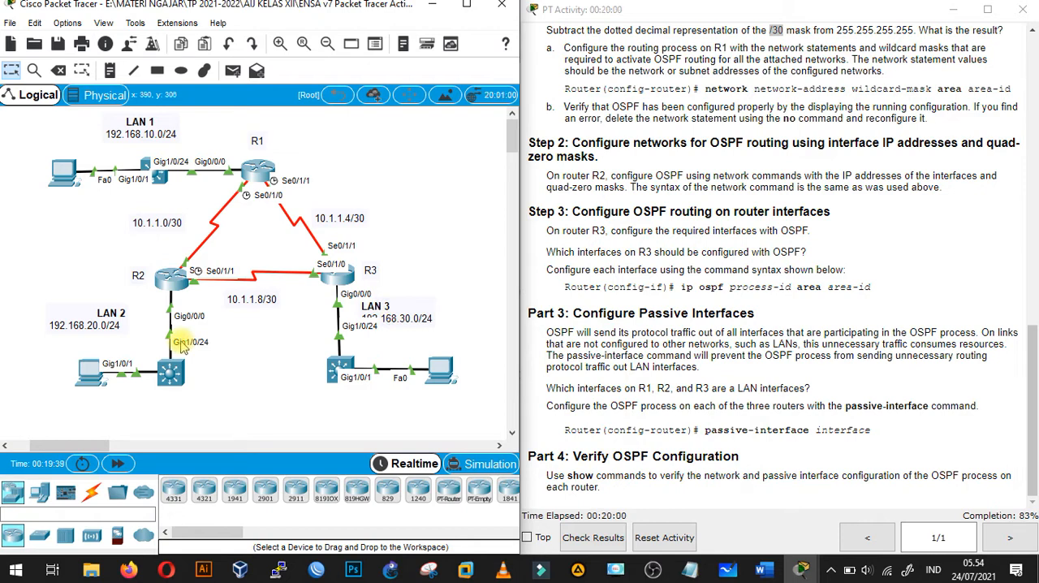
pyautogui.click(262, 168)
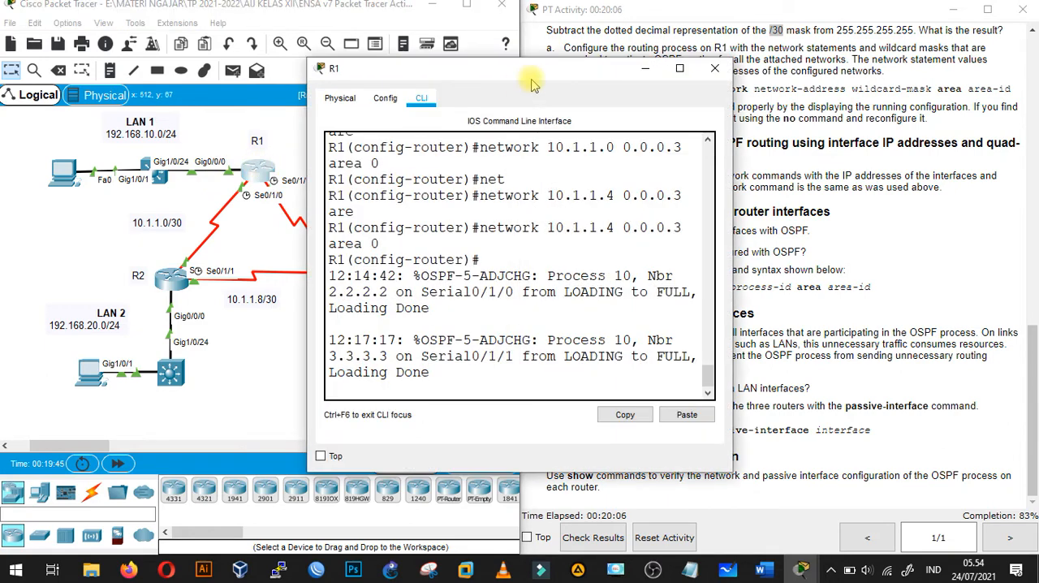
pyautogui.moveTo(530, 79); pyautogui.dragTo(330, 49)
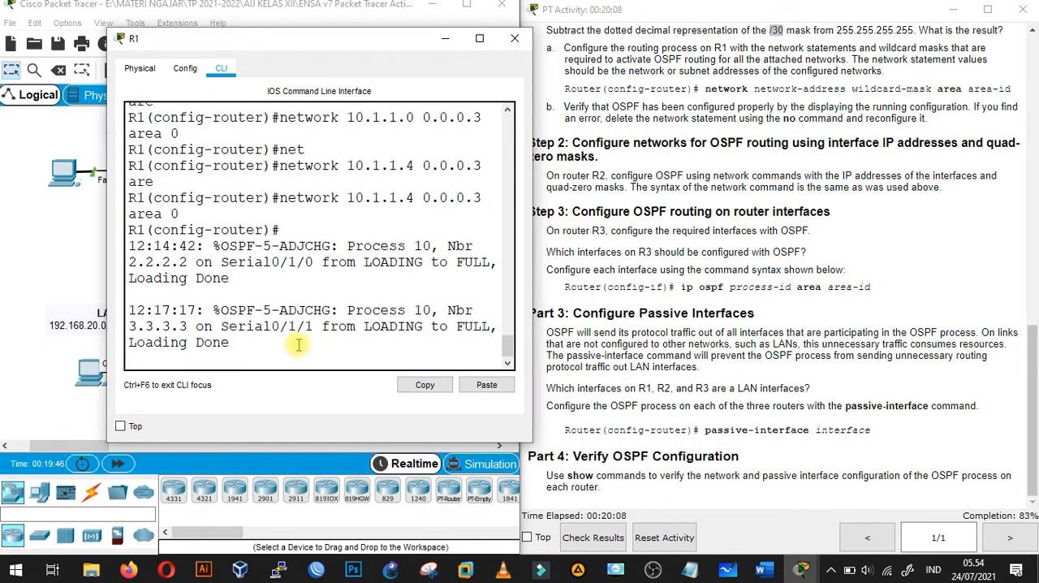
pyautogui.press('Return')
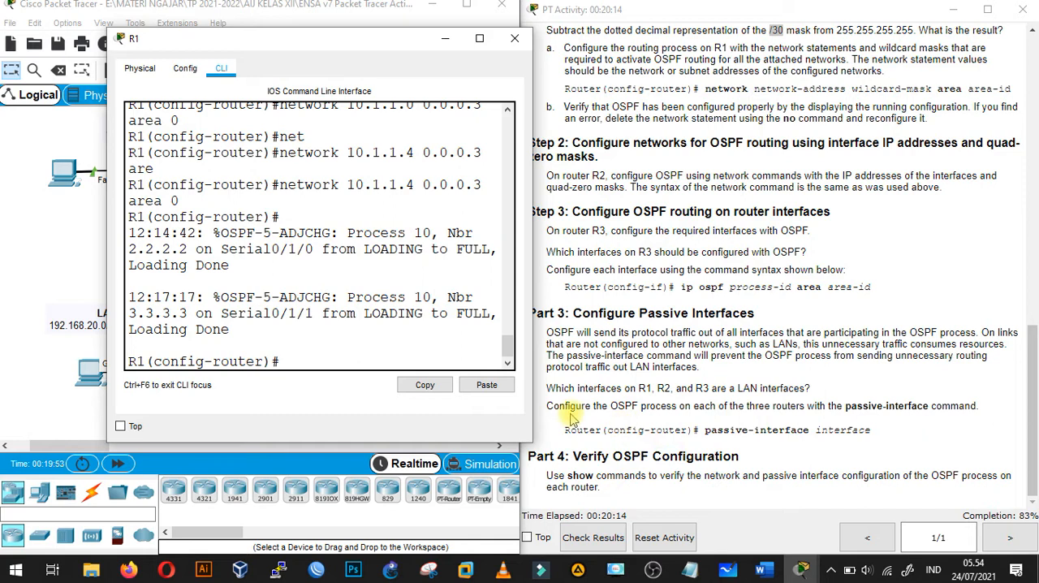
pyautogui.moveTo(264, 362); pyautogui.dragTo(153, 367)
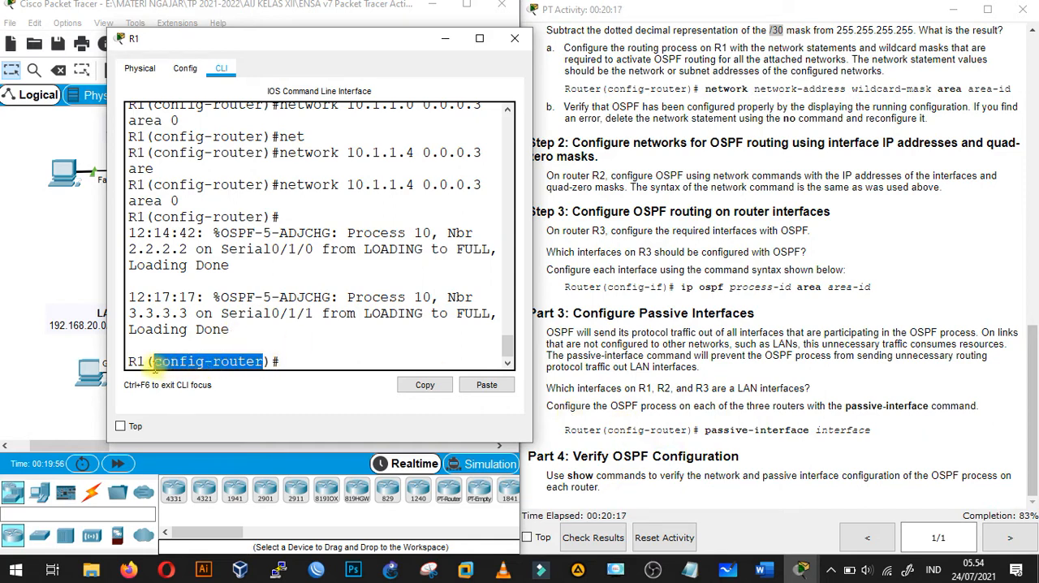
pyautogui.click(289, 364)
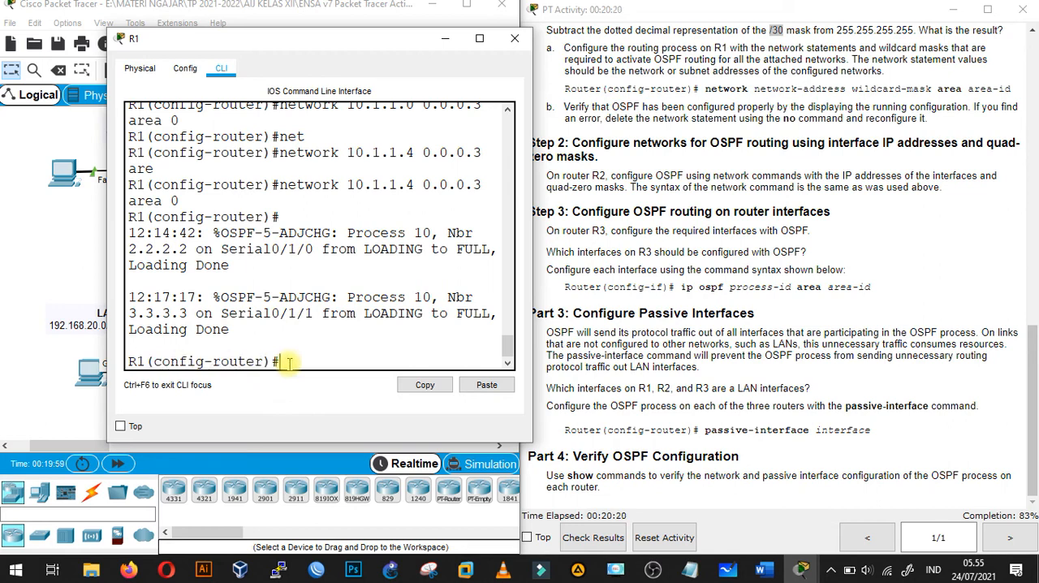
# - Make g0/0/0 a passive interface in R1's OSPF process, and minimize R1's window
pyautogui.write('pas')
pyautogui.press('Tab')
pyautogui.write('g0')
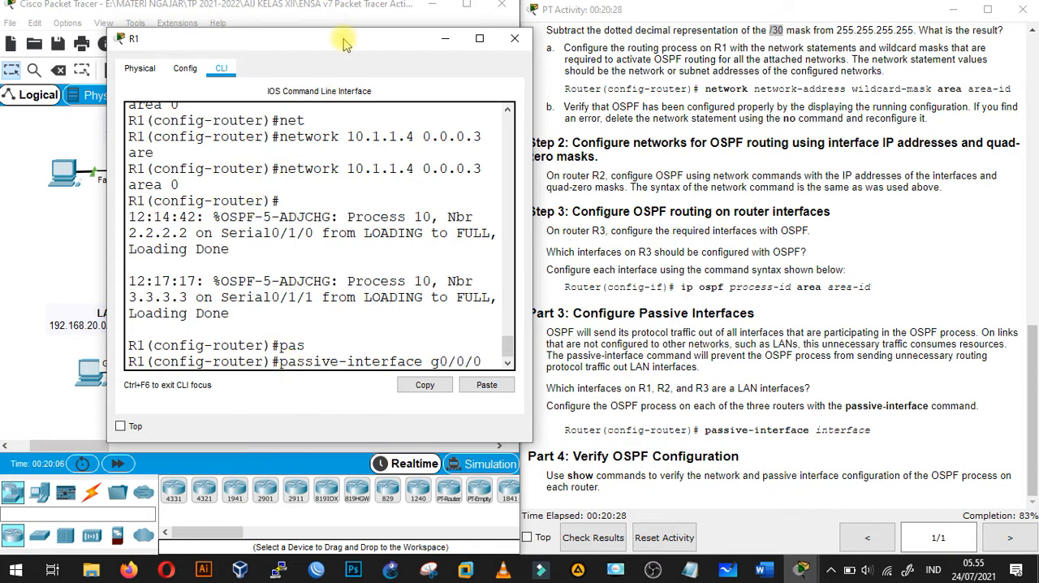
pyautogui.moveTo(345, 46); pyautogui.dragTo(590, 62)
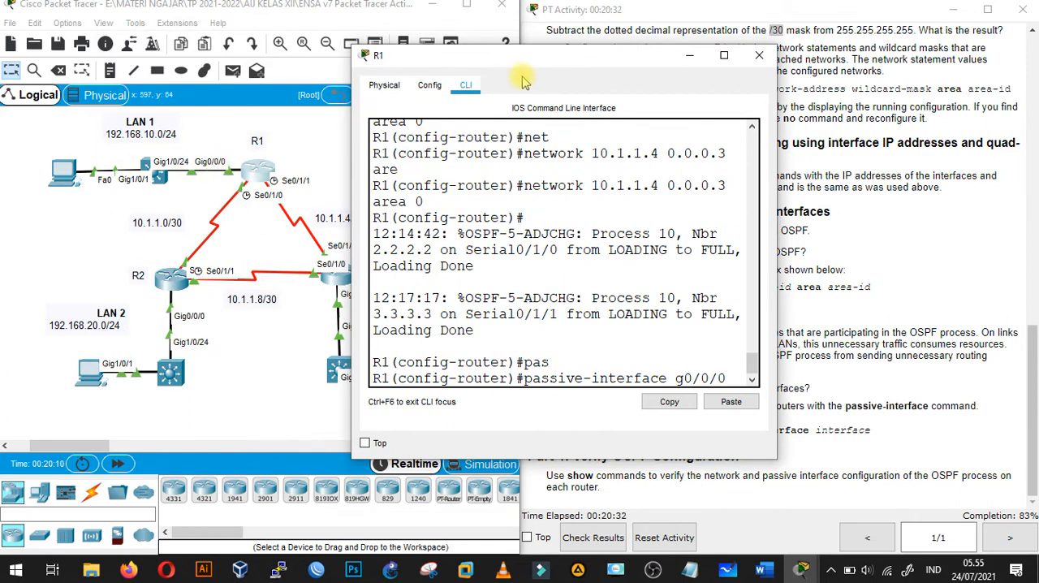
pyautogui.moveTo(536, 65); pyautogui.dragTo(324, 83)
pyautogui.press('Return')
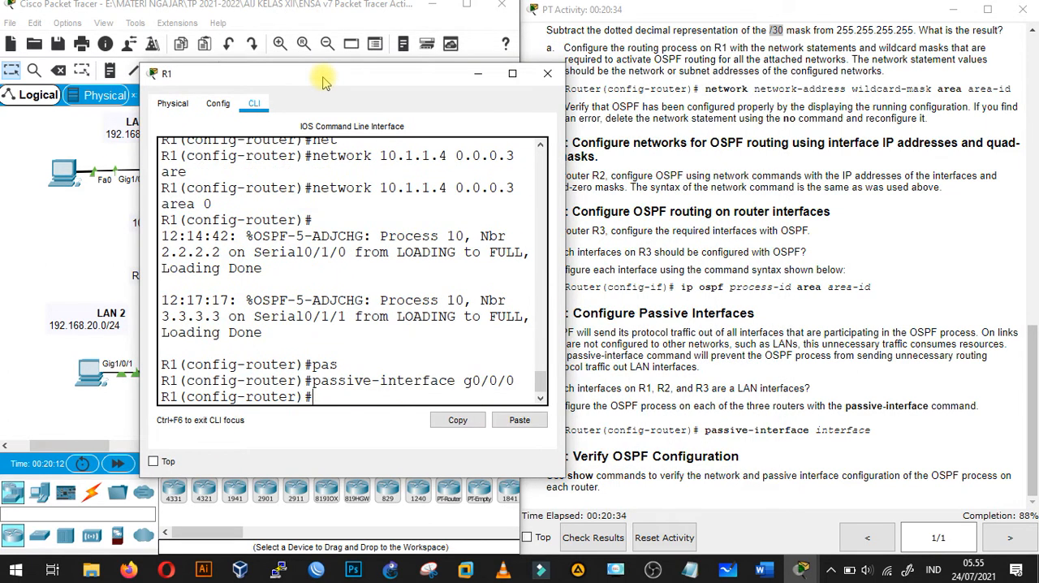
pyautogui.click(478, 73)
# - Open R2's command line, make g0/0/0 a passive interface in its OSPF process, and minimize the window
pyautogui.click(172, 278)
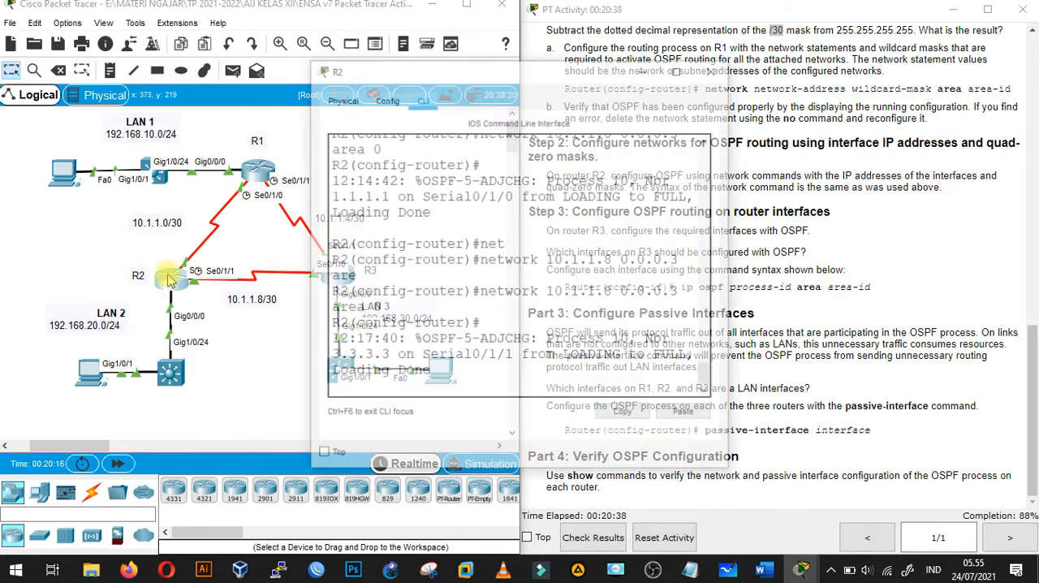
pyautogui.press('Return')
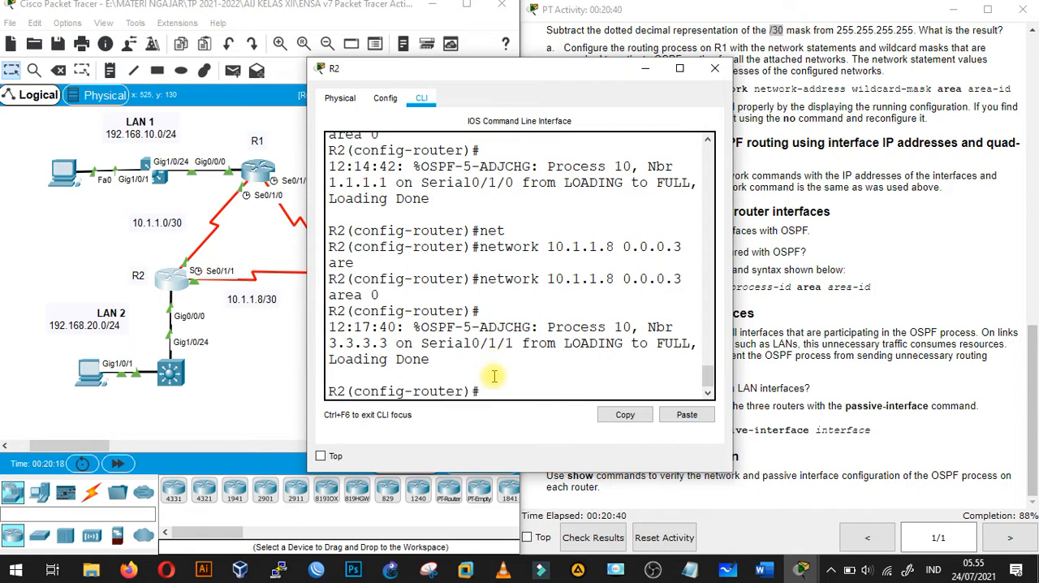
pyautogui.write('pass')
pyautogui.press('Tab')
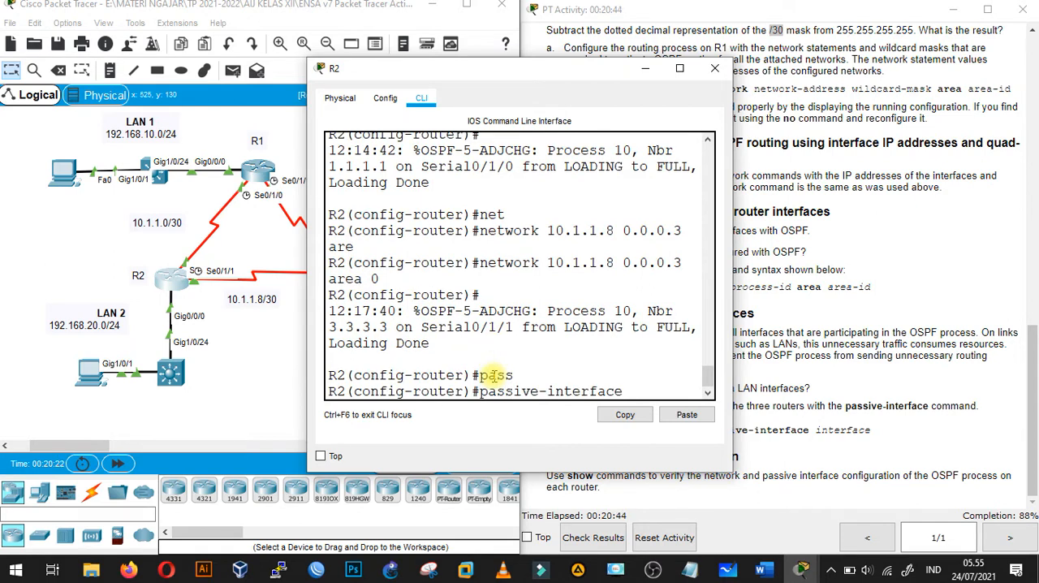
pyautogui.write('g0/0/0')
pyautogui.press('Return')
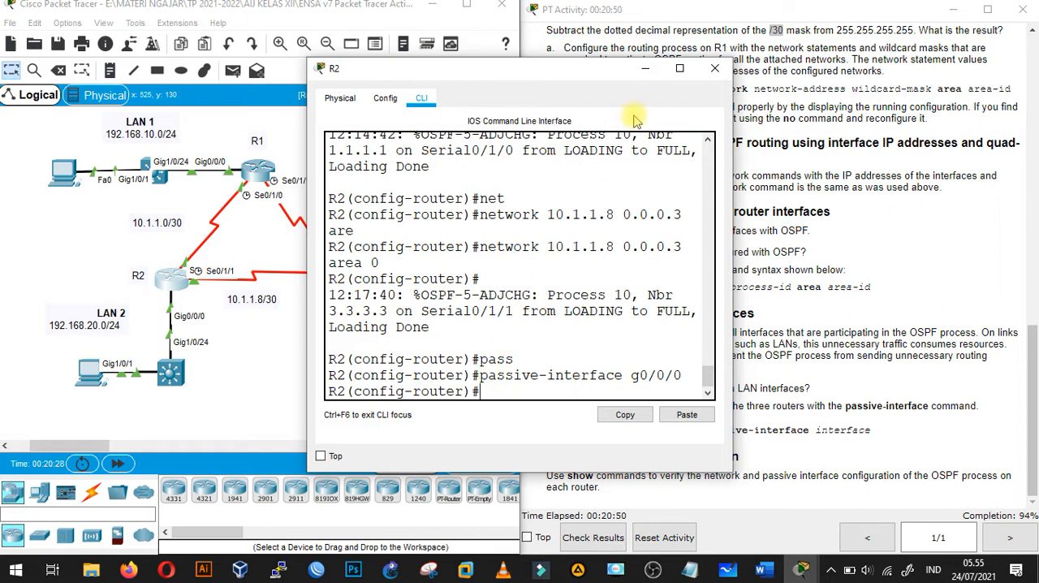
pyautogui.click(645, 69)
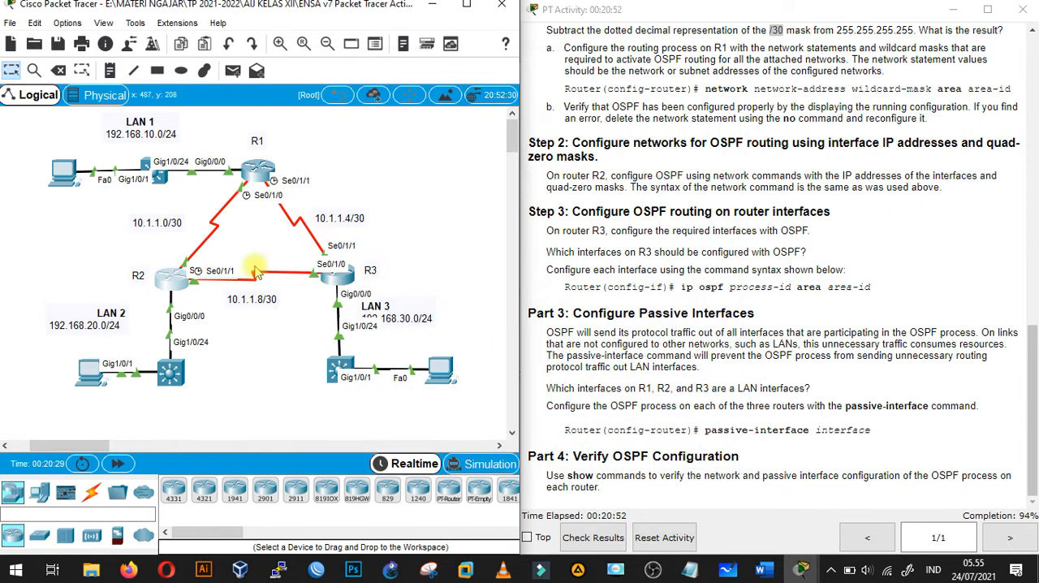
# - Open R3's command line, exit interface configuration, and enter router configuration mode for OSPF process 10
pyautogui.click(344, 284)
pyautogui.moveTo(720, 81); pyautogui.dragTo(431, 65)
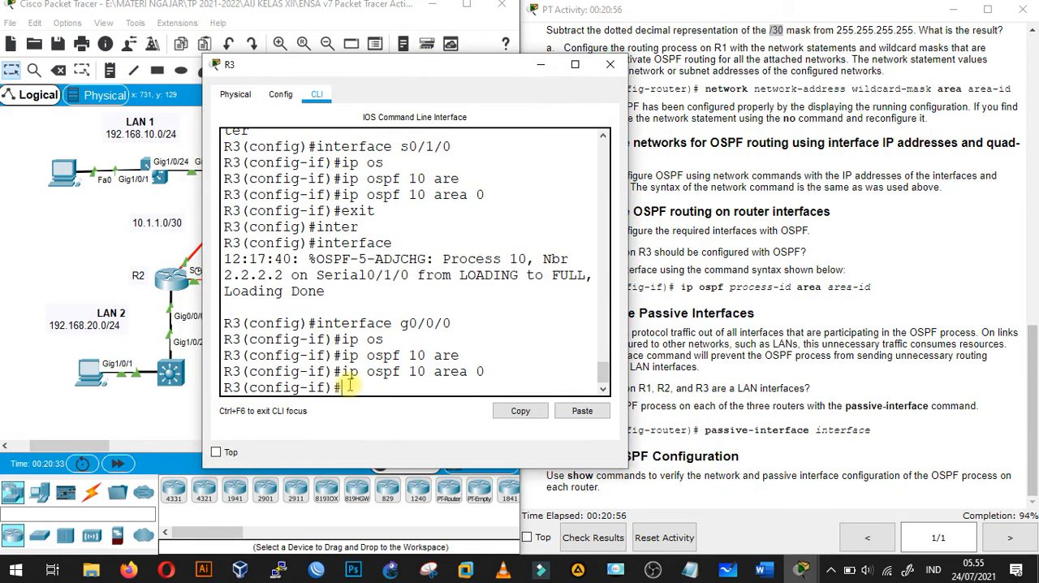
pyautogui.write('pas')
pyautogui.press('BackSpace')
pyautogui.press('BackSpace')
pyautogui.write('exit')
pyautogui.press('Return')
pyautogui.write('rou')
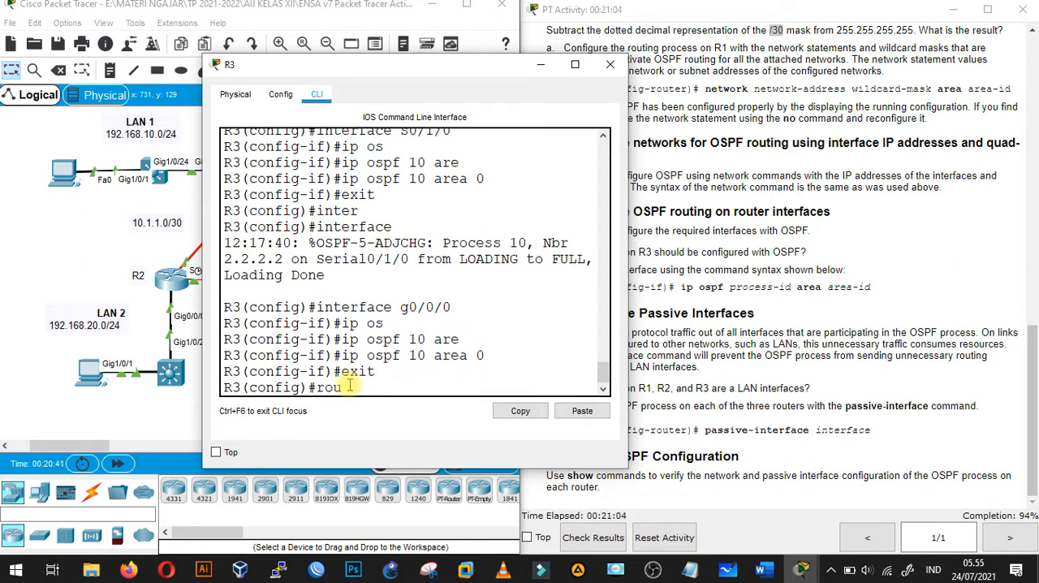
pyautogui.press('Tab')
pyautogui.write('os')
pyautogui.press('Tab')
pyautogui.write('1')
pyautogui.press('Return')
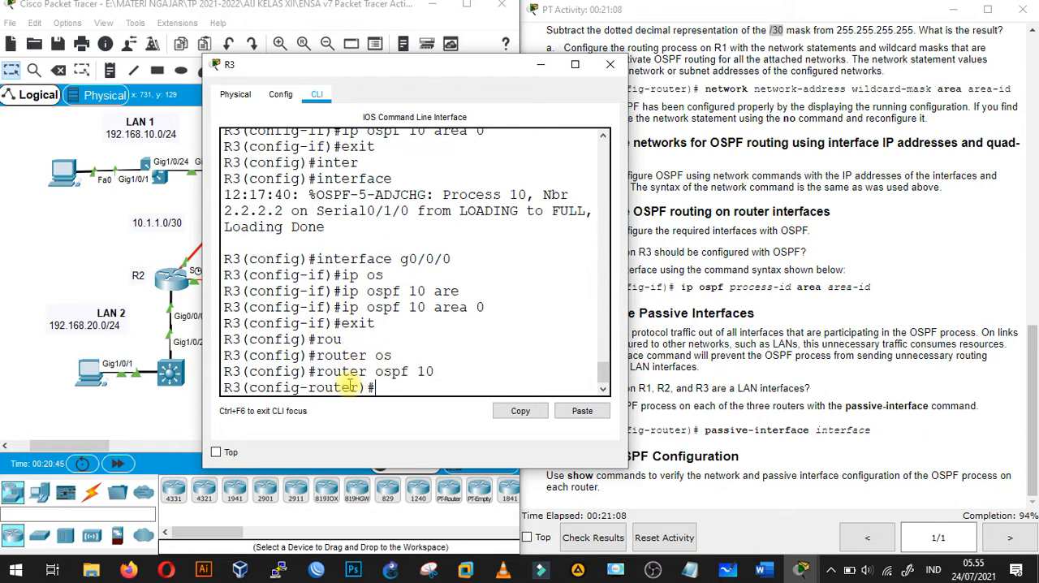
# - Make g0/0/0 a passive interface in R3's OSPF process
pyautogui.write('pass')
pyautogui.press('Tab')
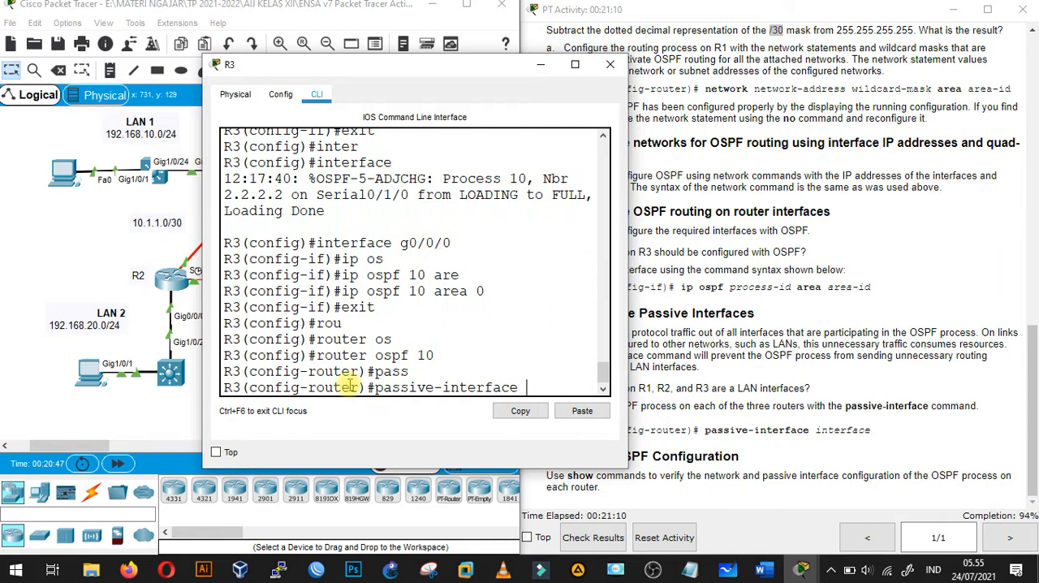
pyautogui.write('g0/0/0')
pyautogui.press('Return')
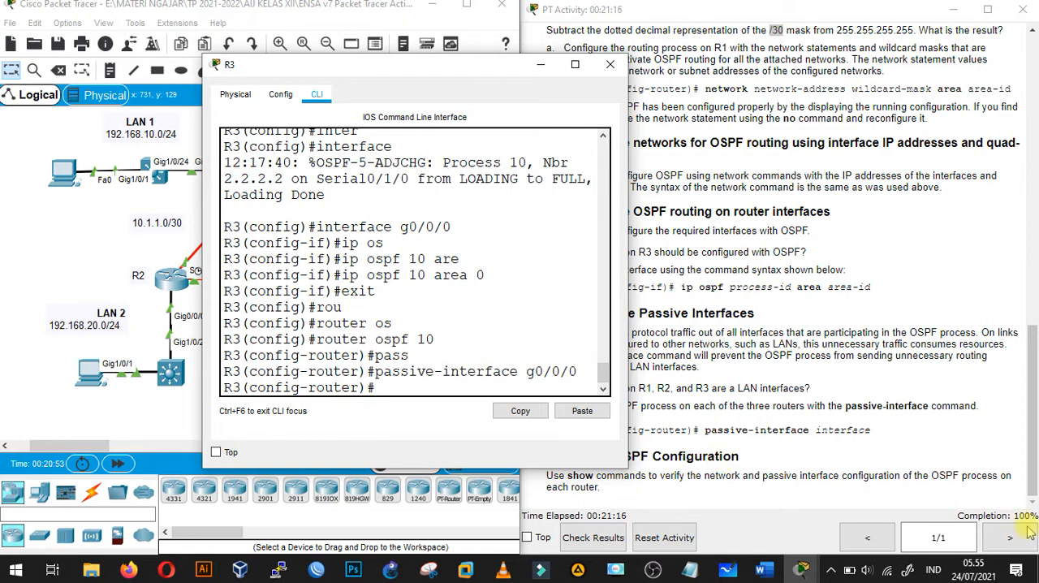
# - Minimize R3's window, reopen R1's command line, and return it to privileged EXEC mode
pyautogui.click(540, 65)
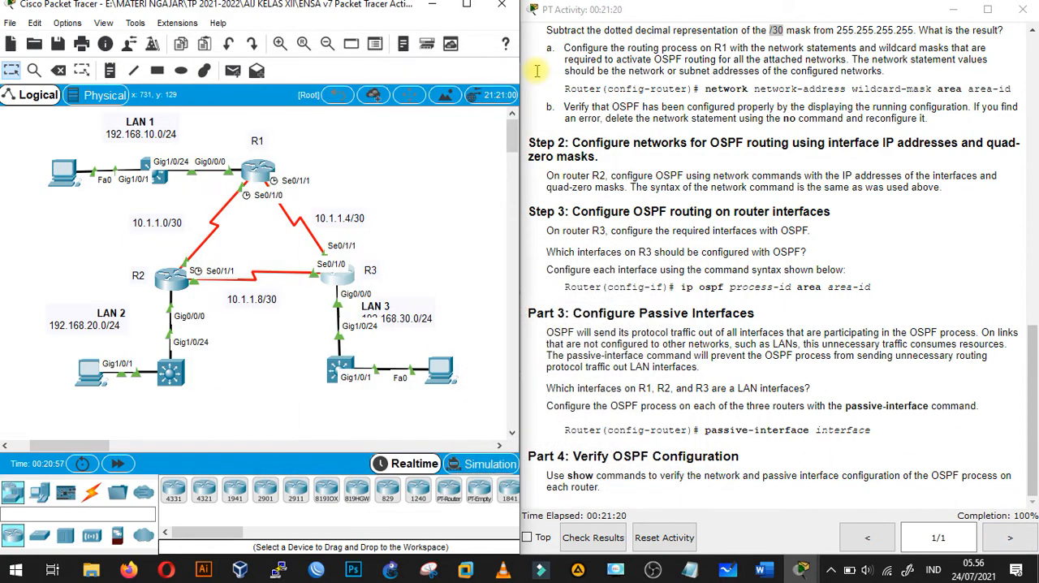
pyautogui.click(1034, 349)
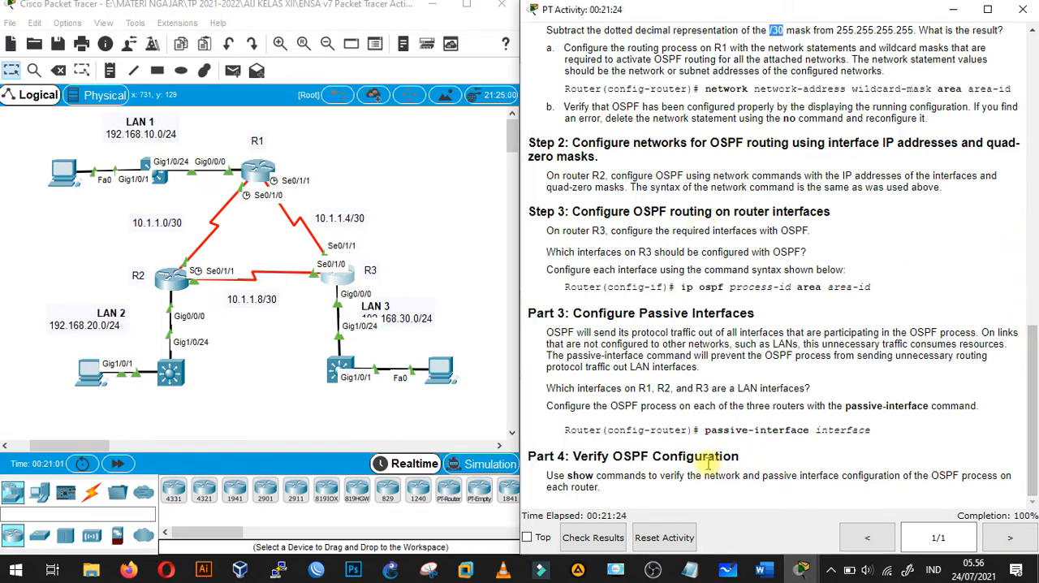
pyautogui.click(260, 170)
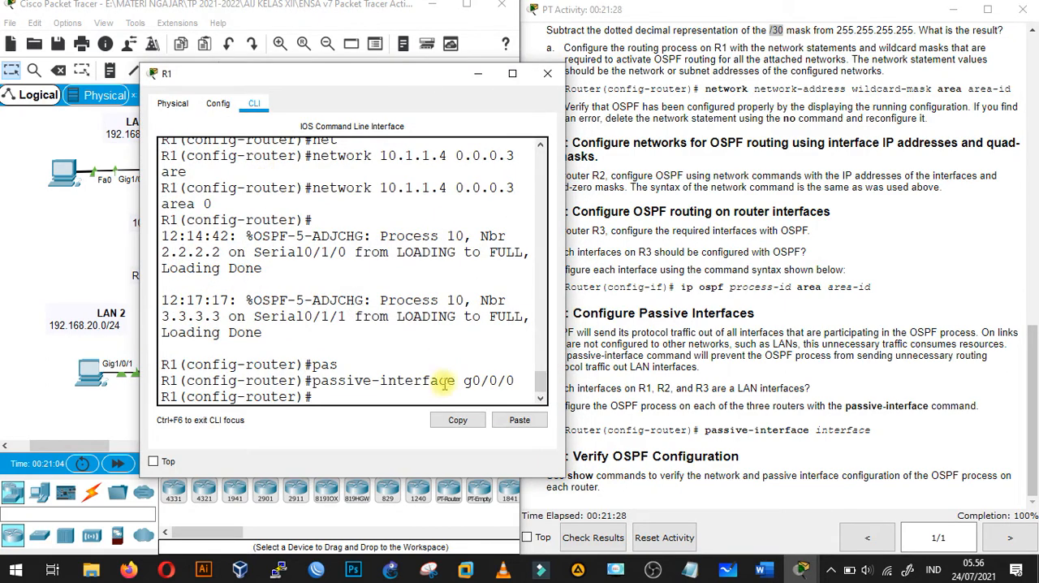
pyautogui.write('end')
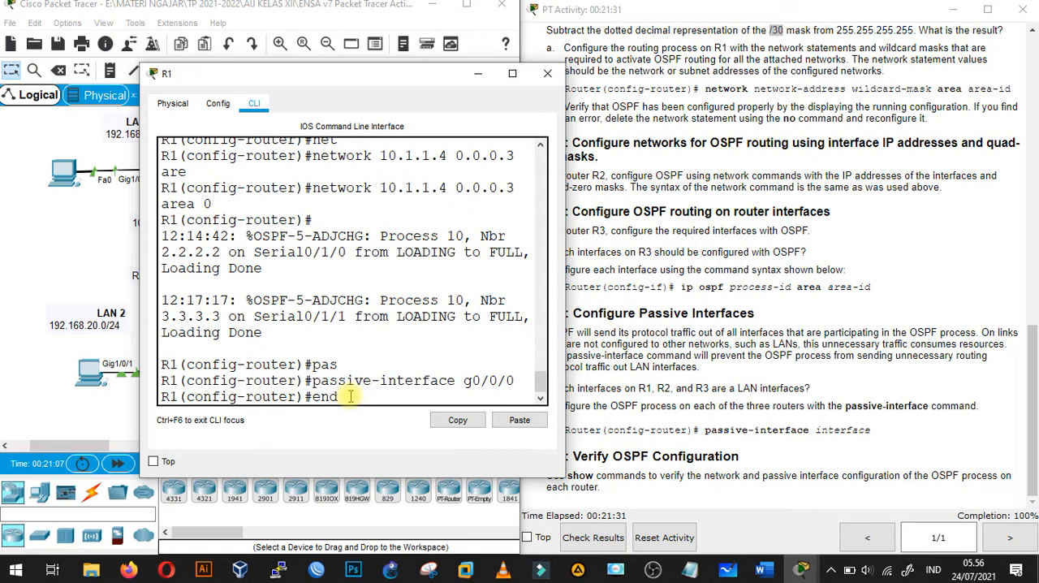
pyautogui.press('Return')
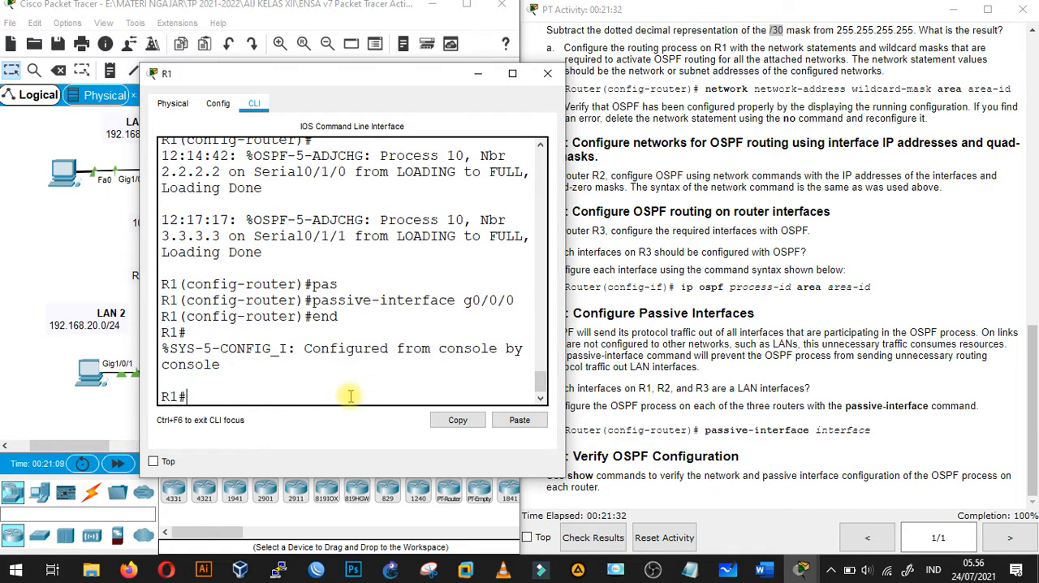
# - Display R1's running configuration, check its router ospf 10 section, and move the window clear of the topology
pyautogui.write('sh run')
pyautogui.press('Return')
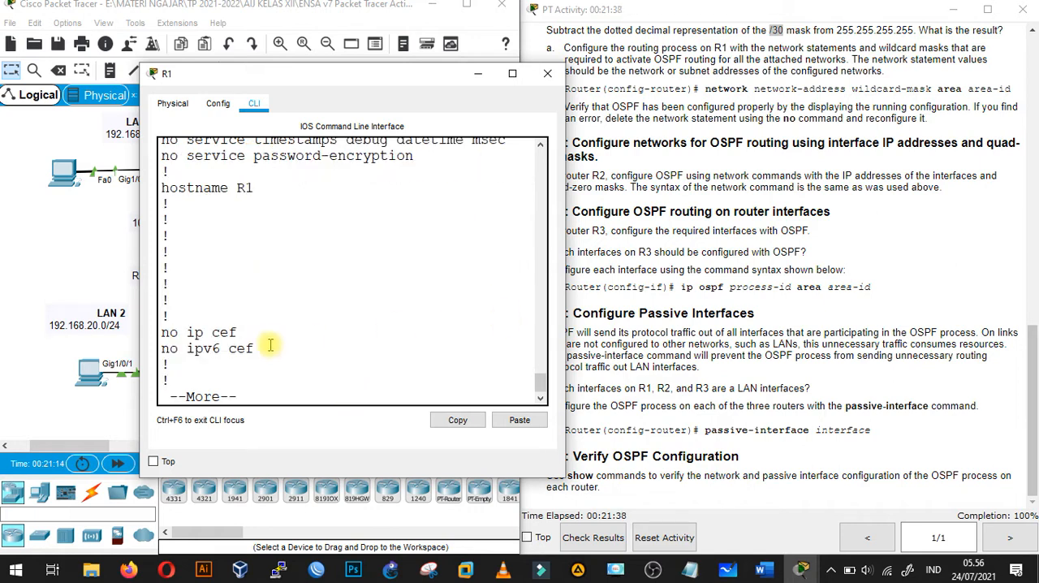
pyautogui.press('space')
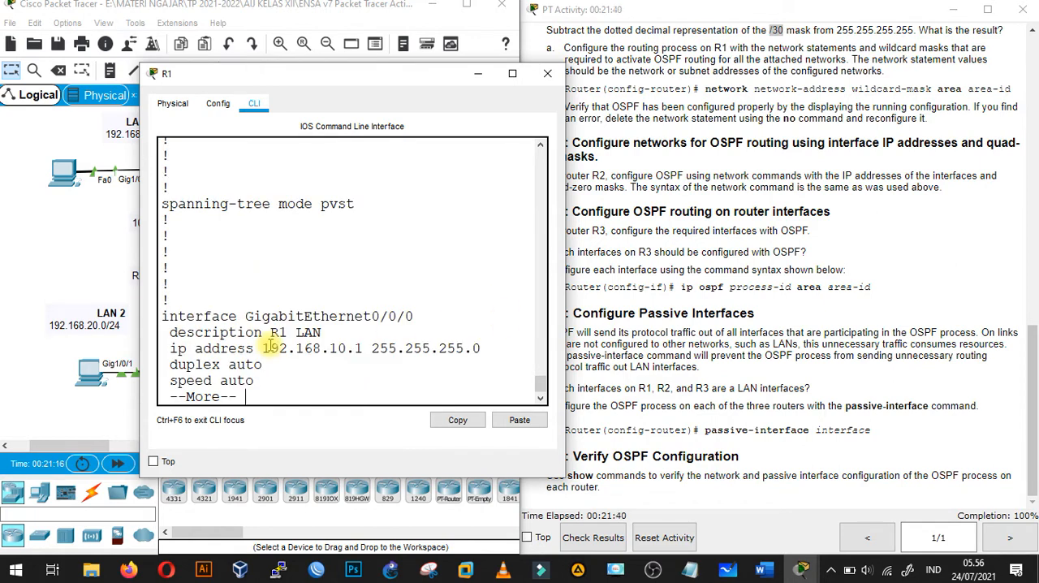
pyautogui.press('space')
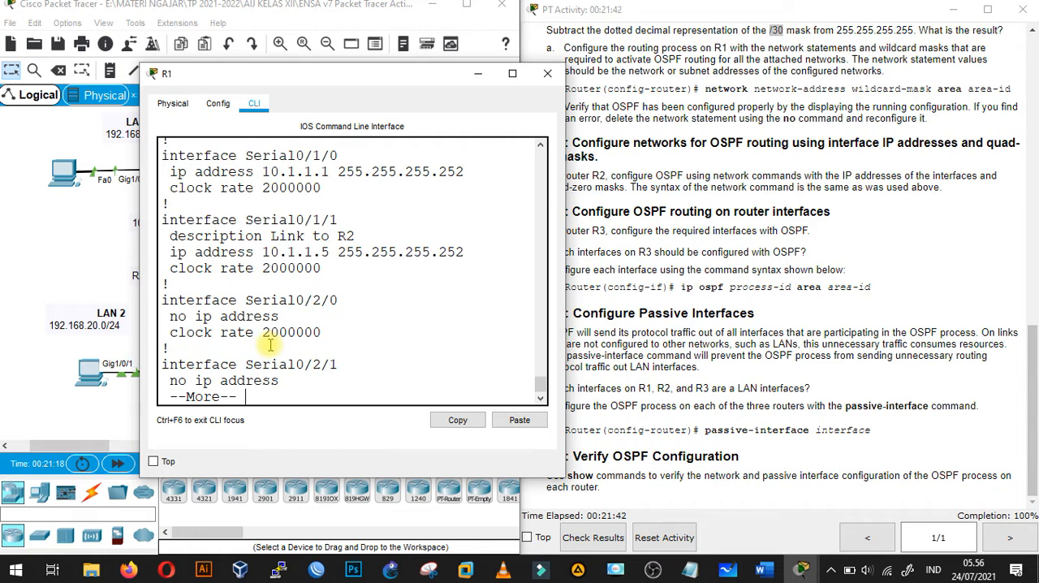
pyautogui.press('space')
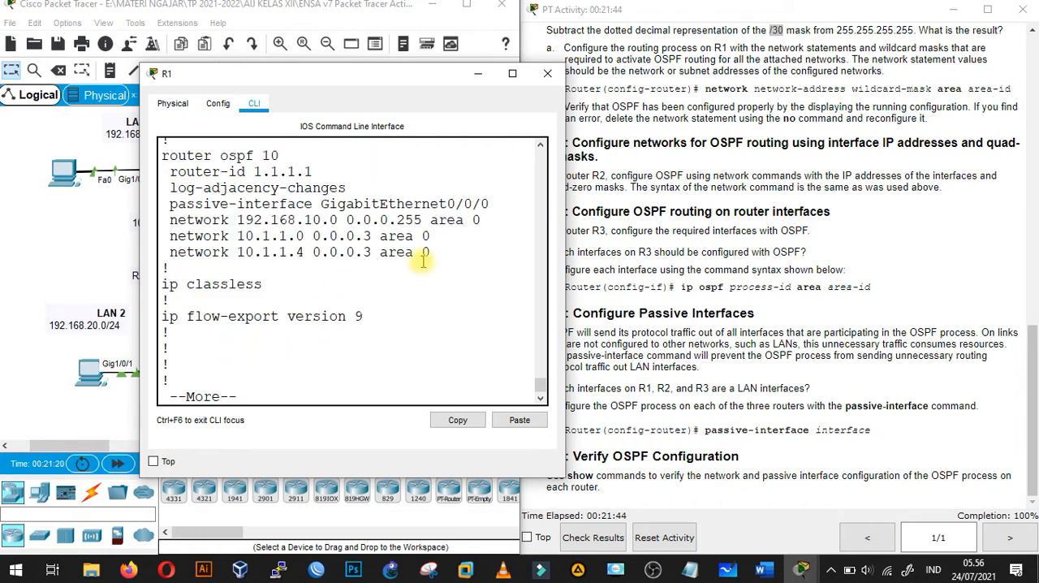
pyautogui.moveTo(435, 254); pyautogui.dragTo(219, 155)
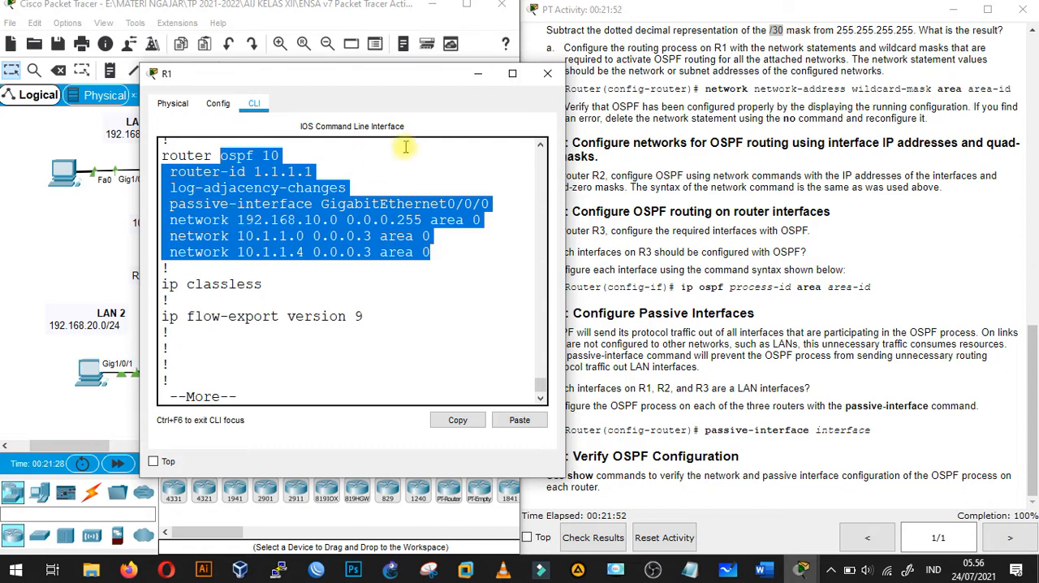
pyautogui.moveTo(410, 79); pyautogui.dragTo(864, 31)
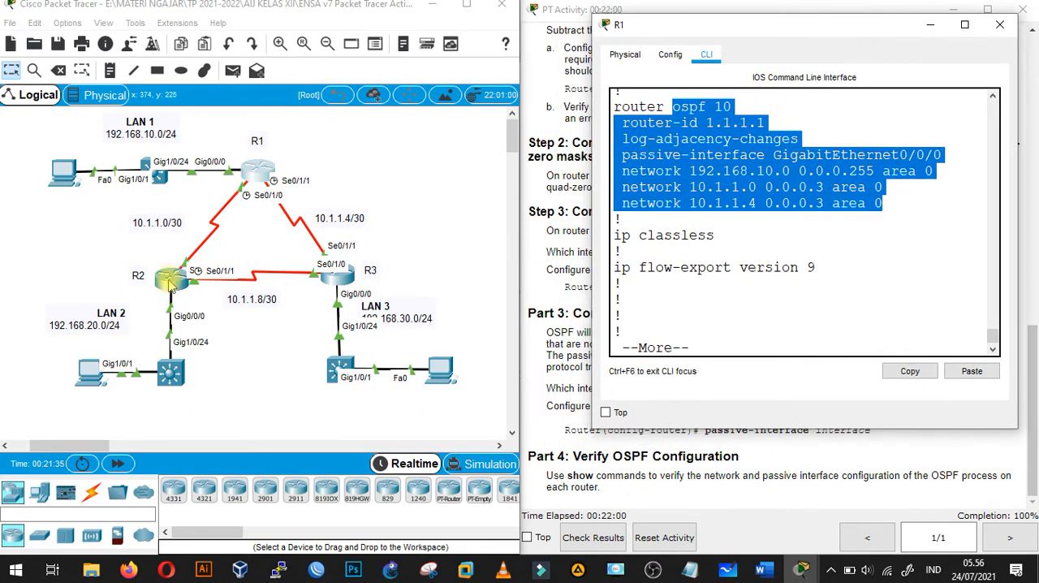
# - Open R2's command line and return it to privileged EXEC mode
pyautogui.click(171, 282)
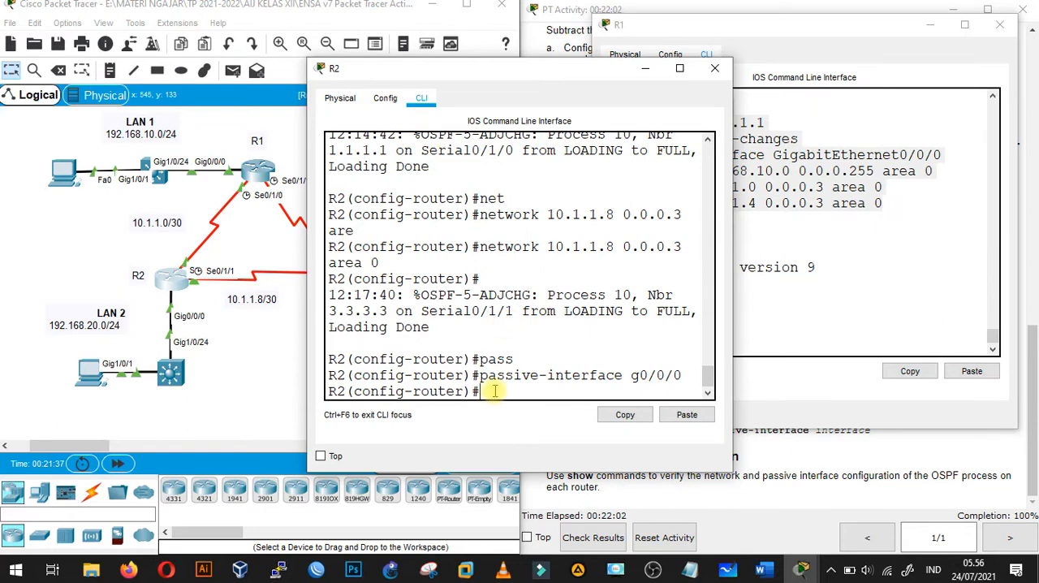
pyautogui.write('end')
pyautogui.press('Return')
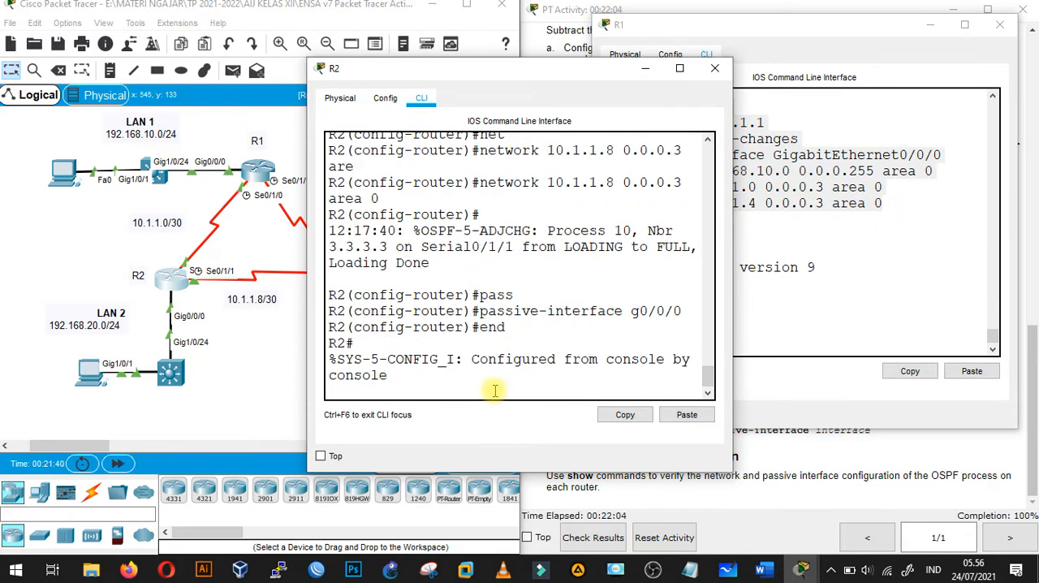
pyautogui.press('Return')
# - Display R2's running configuration, check its router ospf 10 section, and move the window clear of R3 in the topology
pyautogui.write('sh run')
pyautogui.press('Tab')
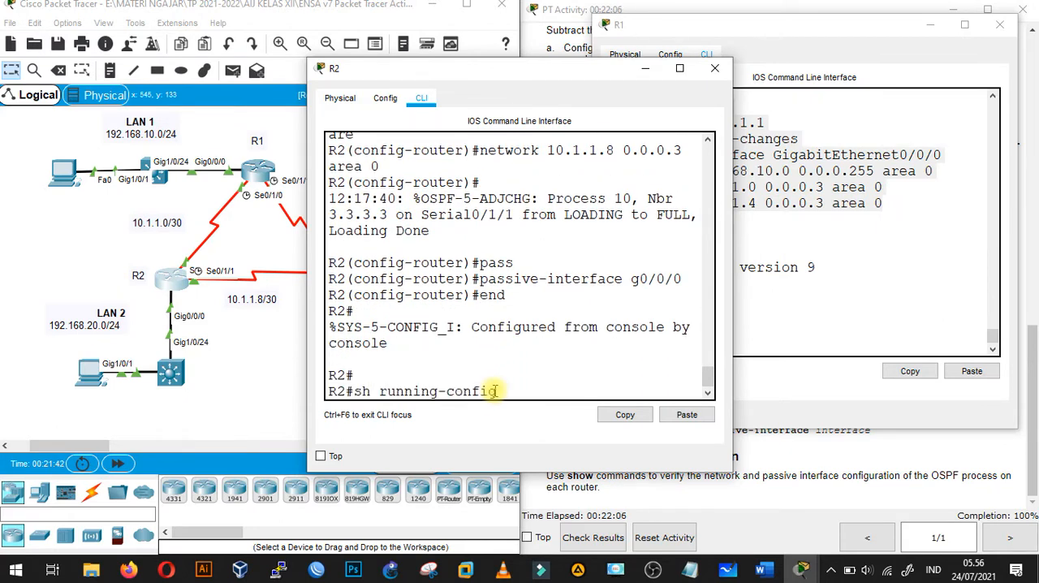
pyautogui.press('Return')
pyautogui.press('space')
pyautogui.press('space')
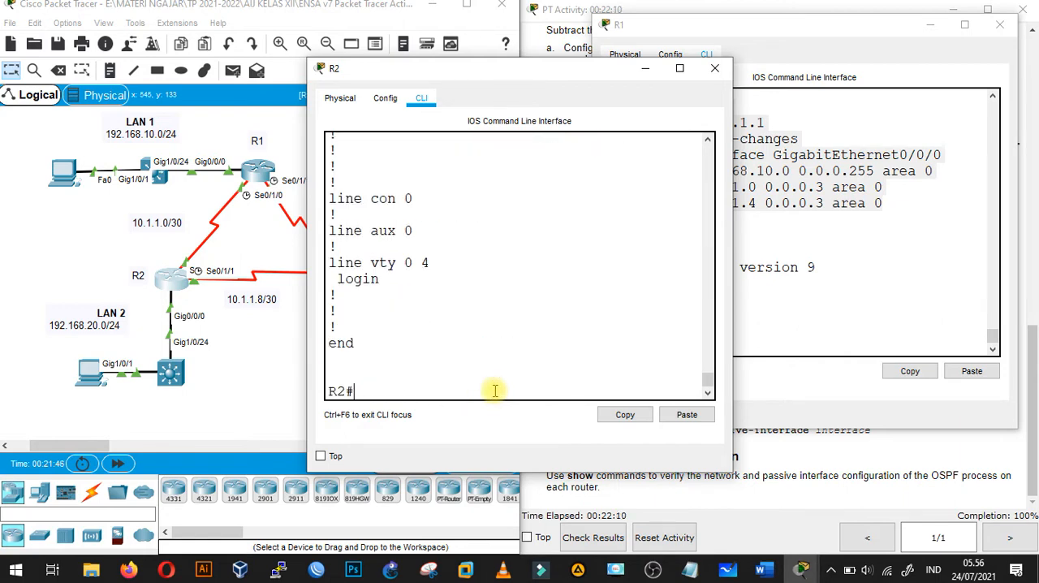
pyautogui.moveTo(707, 380); pyautogui.dragTo(707, 363)
pyautogui.moveTo(572, 68); pyautogui.dragTo(634, 157)
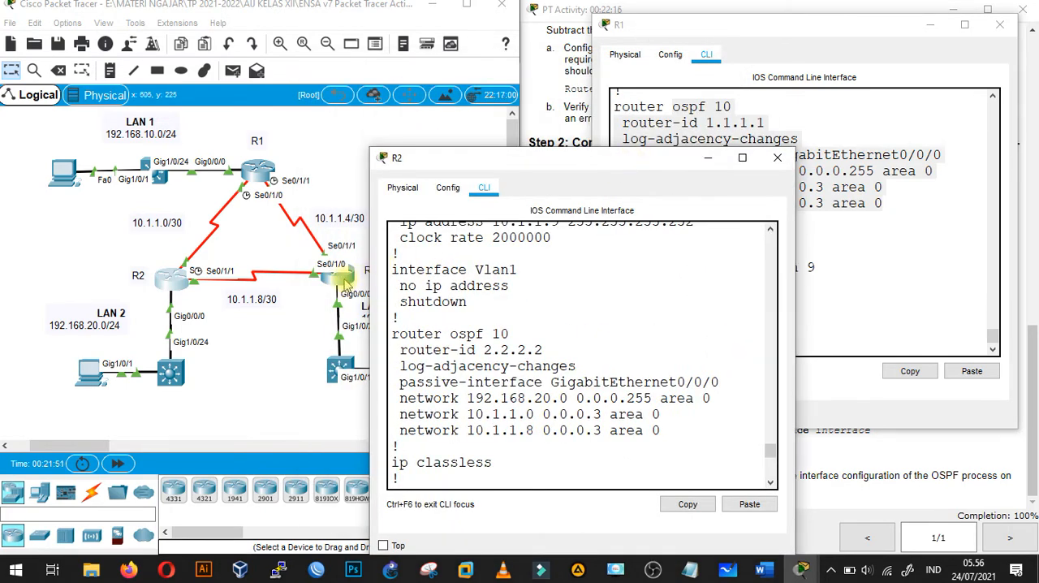
# - Open R3's command line, move its window away from R2's, and return it to privileged EXEC mode
pyautogui.click(362, 276)
pyautogui.moveTo(446, 76); pyautogui.dragTo(285, 51)
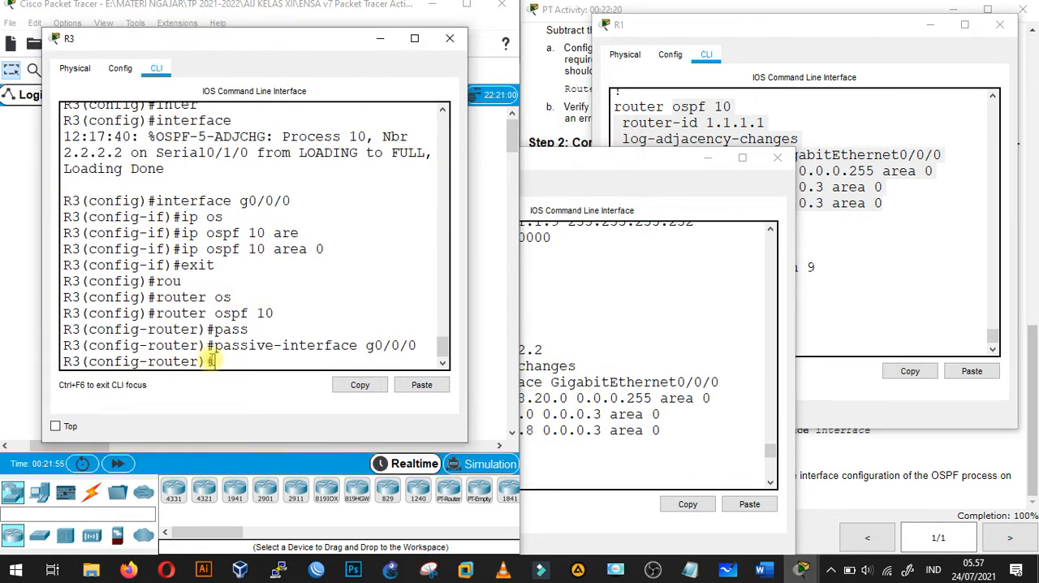
pyautogui.press('Return')
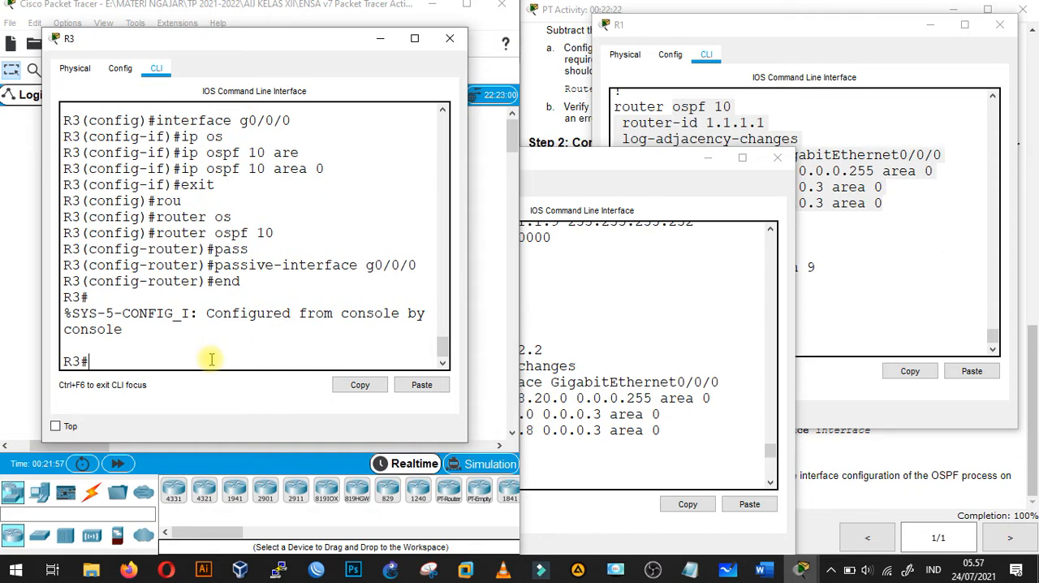
# - Display R3's running configuration and check its router ospf 10 section and the OSPF settings on its interfaces
pyautogui.press('Return')
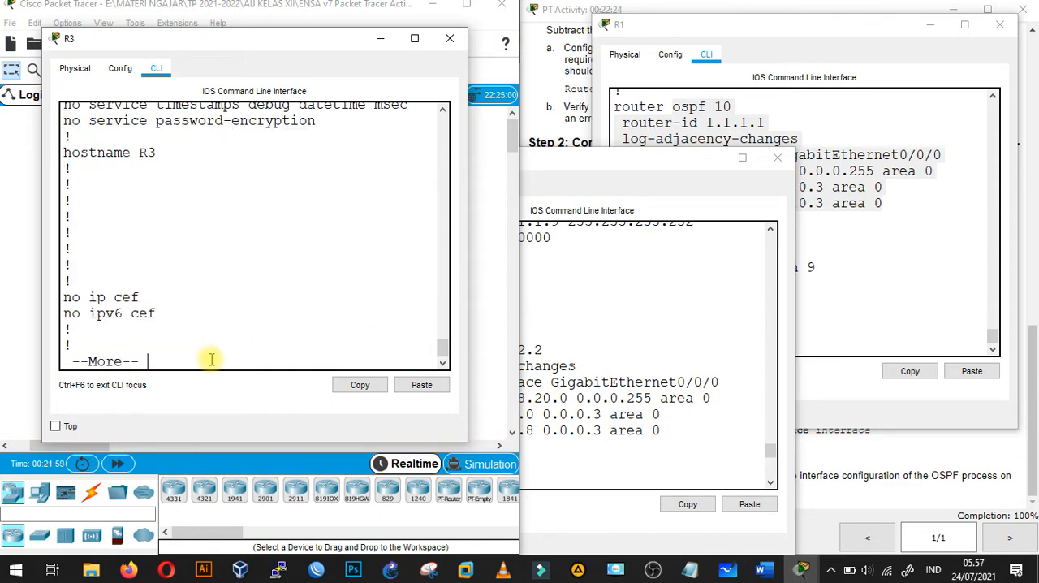
pyautogui.press('space')
pyautogui.press('space')
pyautogui.press('space')
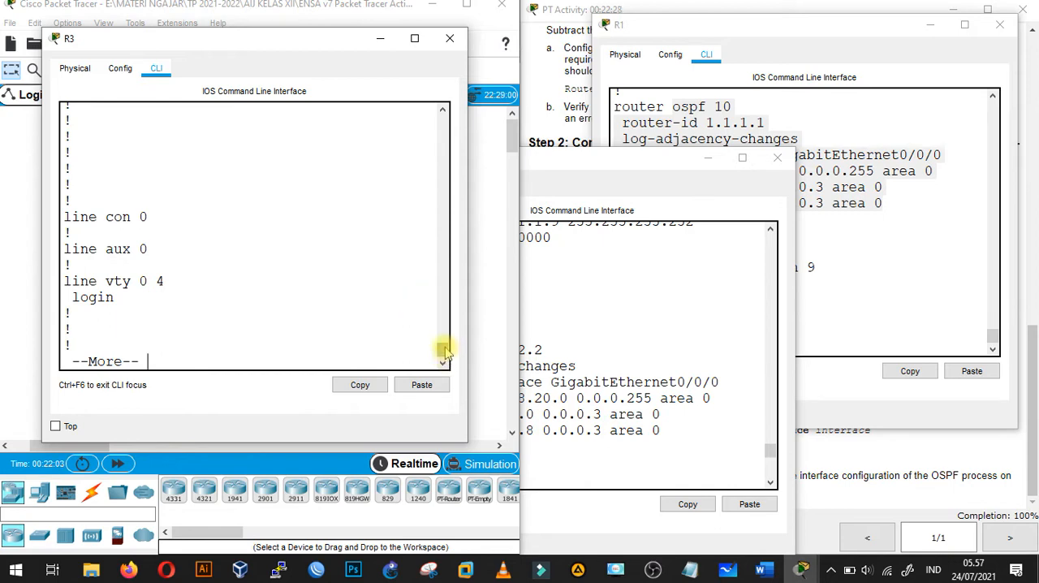
pyautogui.moveTo(443, 351)
pyautogui.mouseDown()
pyautogui.moveTo(445, 329)
pyautogui.moveTo(445, 340)
pyautogui.mouseUp()
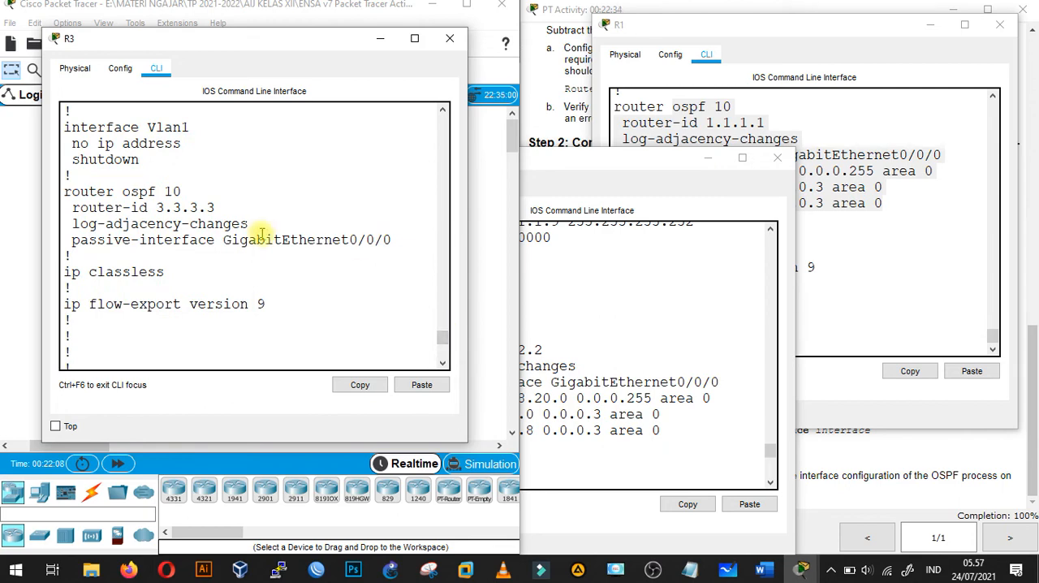
pyautogui.moveTo(445, 340)
pyautogui.mouseDown()
pyautogui.moveTo(445, 328)
pyautogui.moveTo(446, 337)
pyautogui.mouseUp()
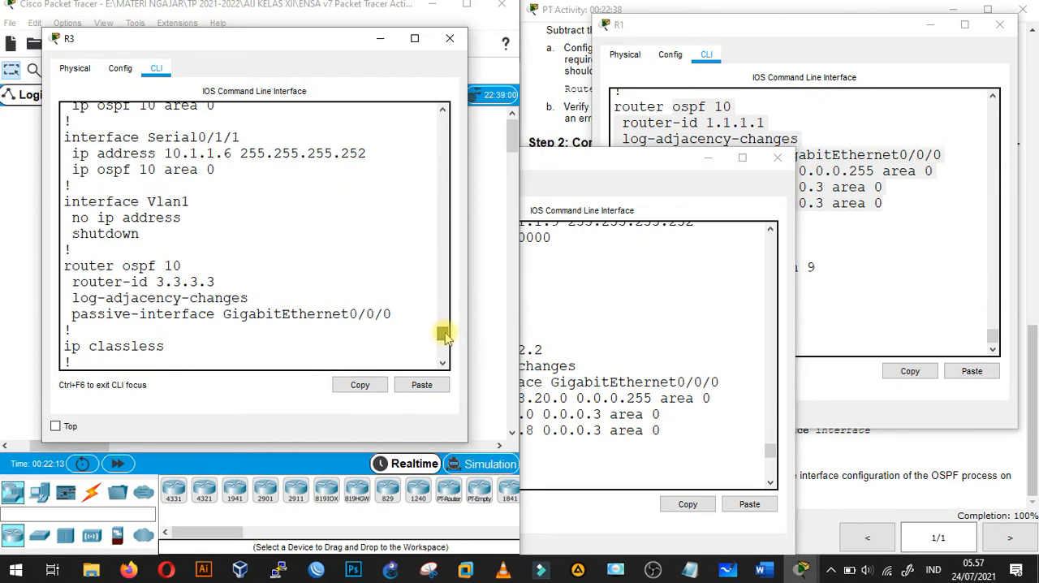
# - Arrange R3's and R2's windows so the OSPF configurations of all three routers can be compared
pyautogui.moveTo(297, 39); pyautogui.dragTo(275, 29)
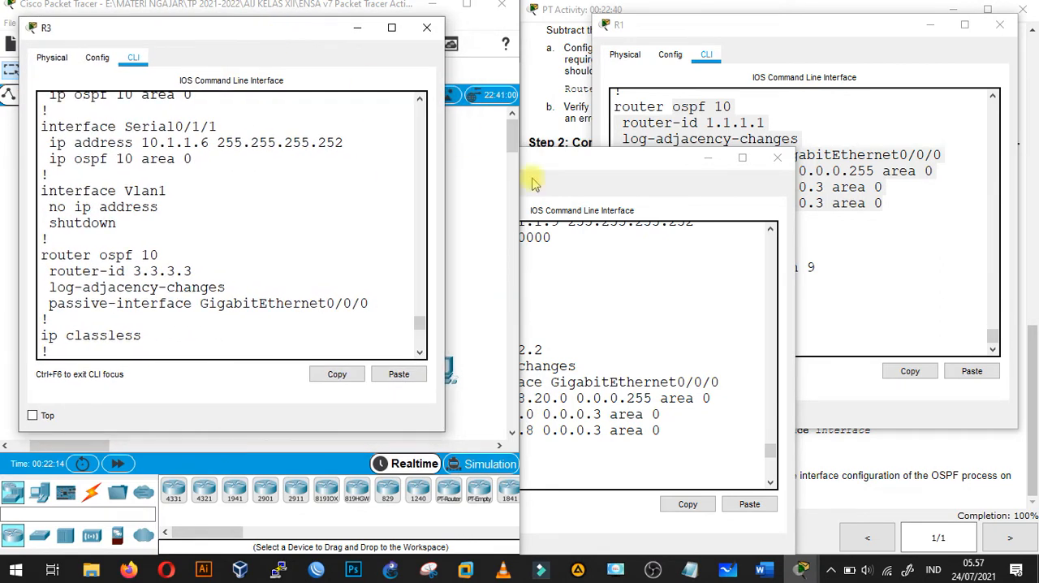
pyautogui.click(605, 164)
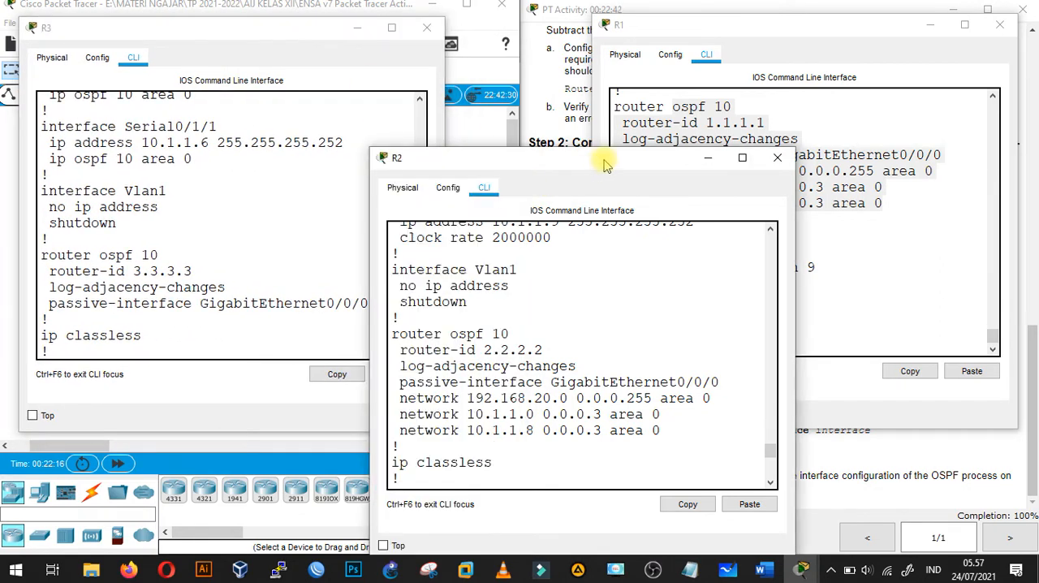
pyautogui.moveTo(605, 165); pyautogui.dragTo(589, 242)
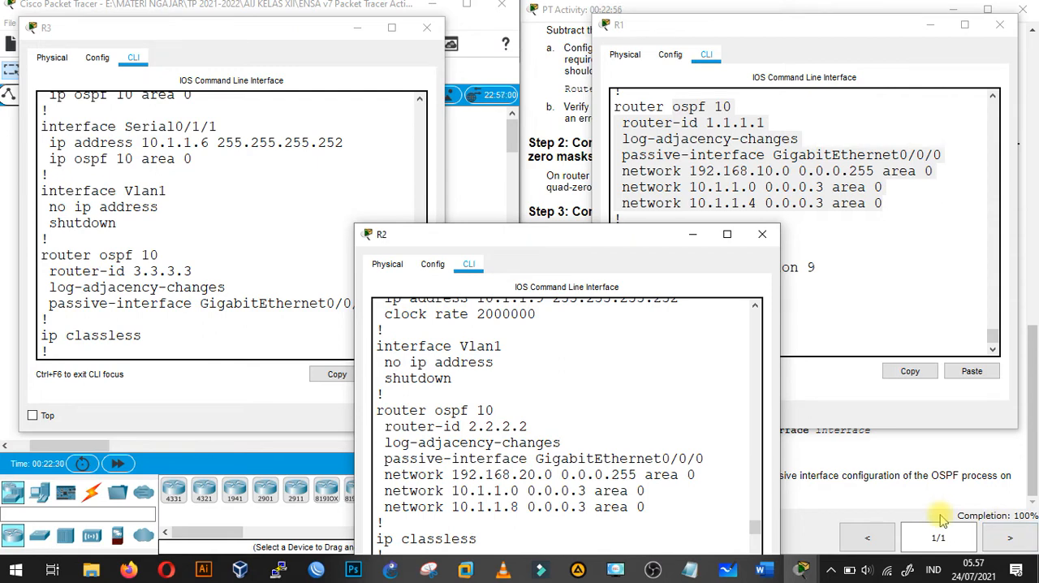
# - Switch to the Word instructions, review the activity questions from Part 4 back to Part 1, and return to Packet Tracer's router windows
pyautogui.click(764, 571)
pyautogui.scroll(-15, 804, 360)
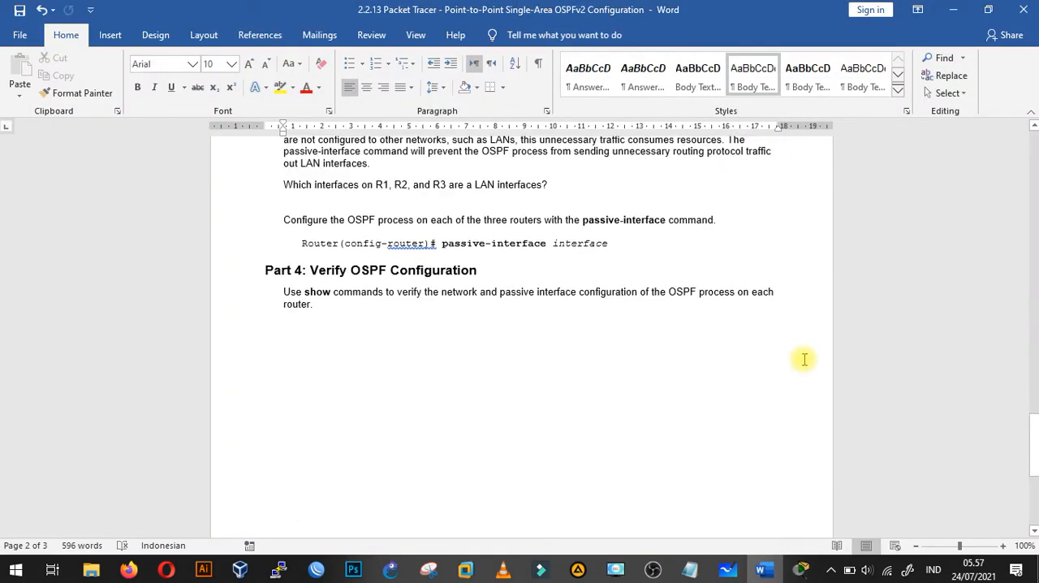
pyautogui.scroll(5, 804, 360)
pyautogui.click(306, 274)
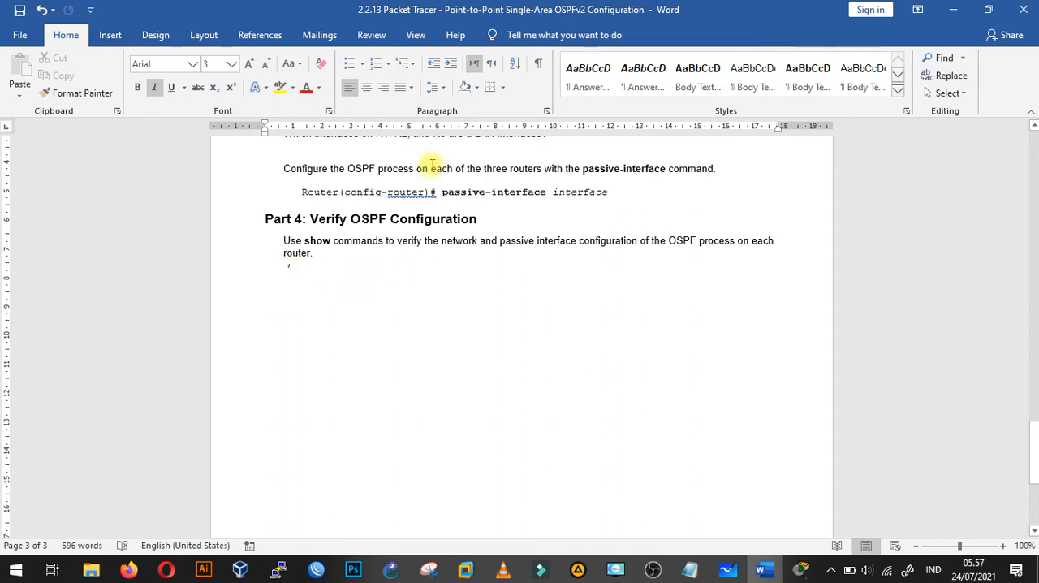
pyautogui.scroll(3, 497, 240)
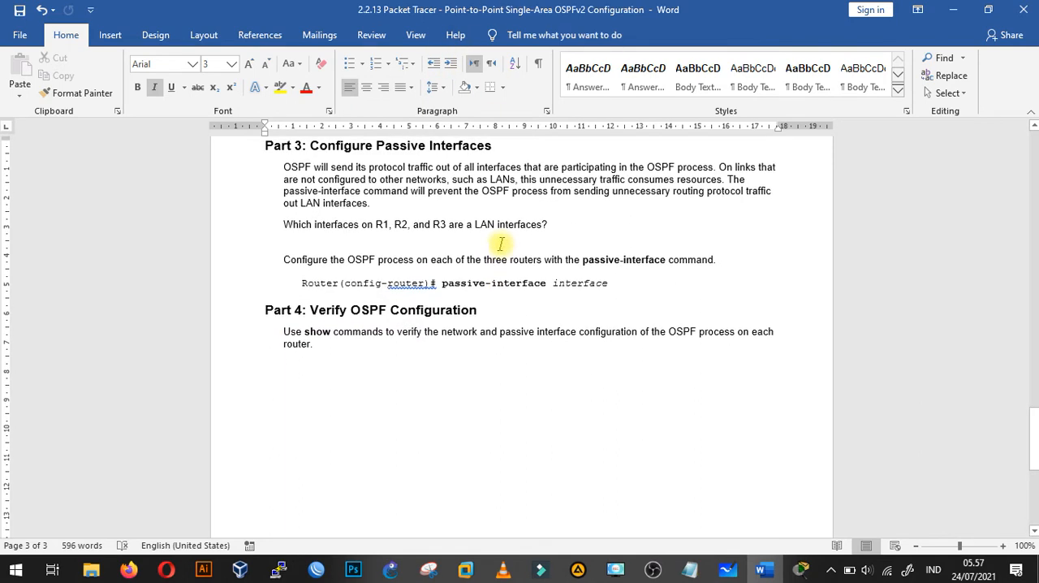
pyautogui.click(549, 239)
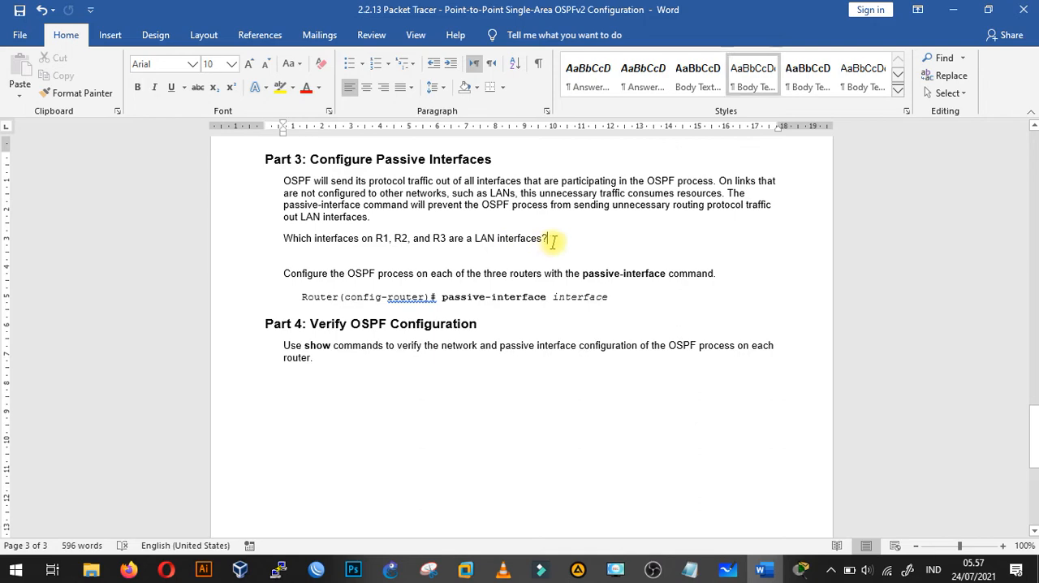
pyautogui.scroll(5, 457, 225)
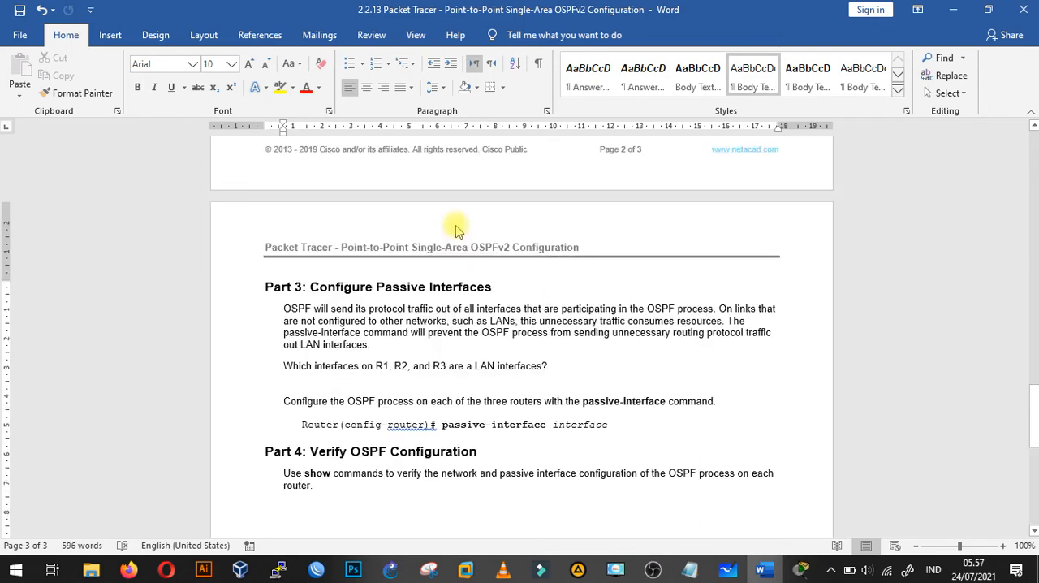
pyautogui.scroll(3, 457, 226)
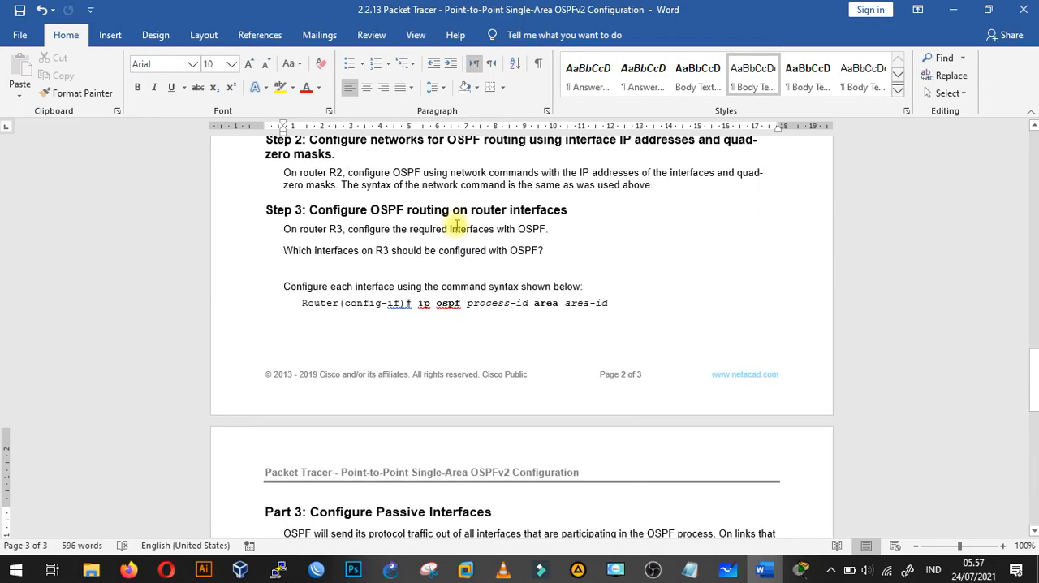
pyautogui.click(552, 250)
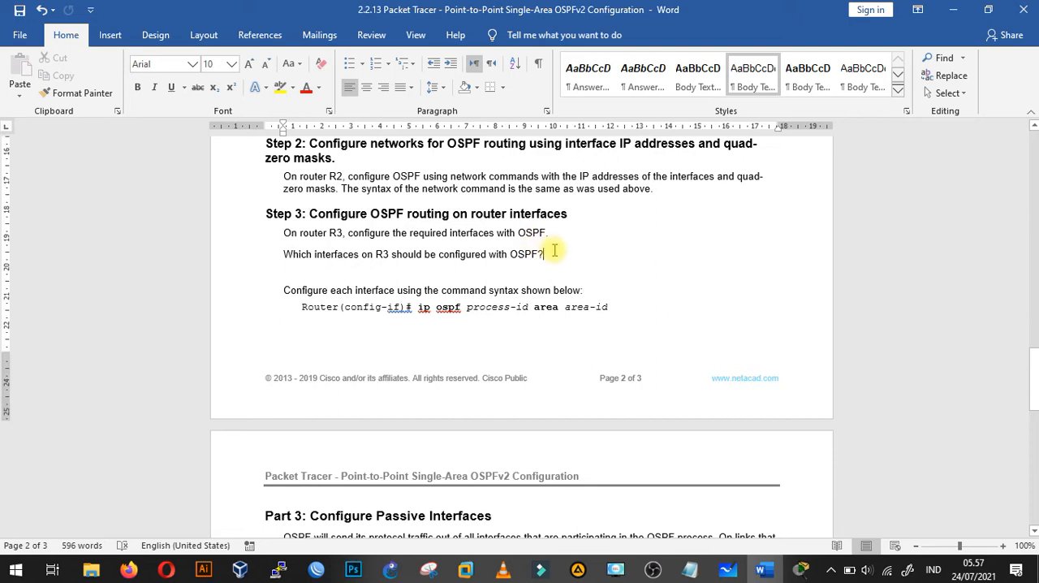
pyautogui.scroll(4, 555, 251)
pyautogui.scroll(3, 553, 249)
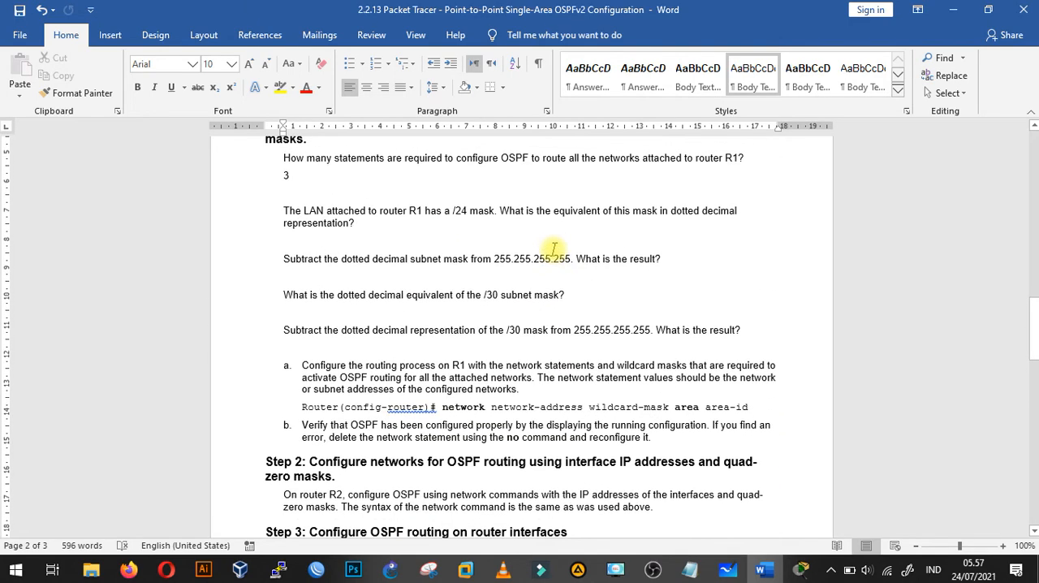
pyautogui.scroll(12, 664, 260)
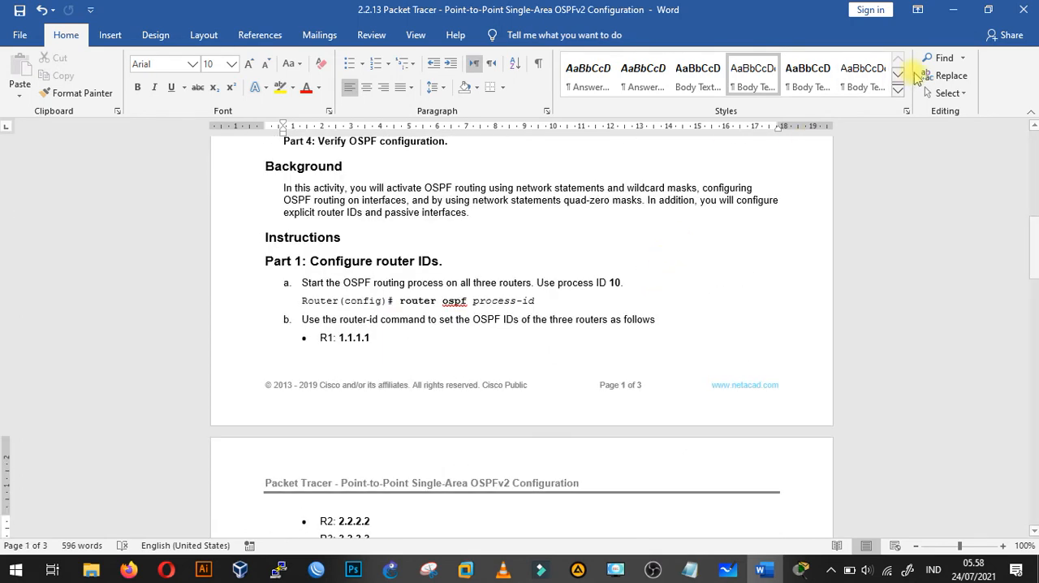
pyautogui.click(955, 11)
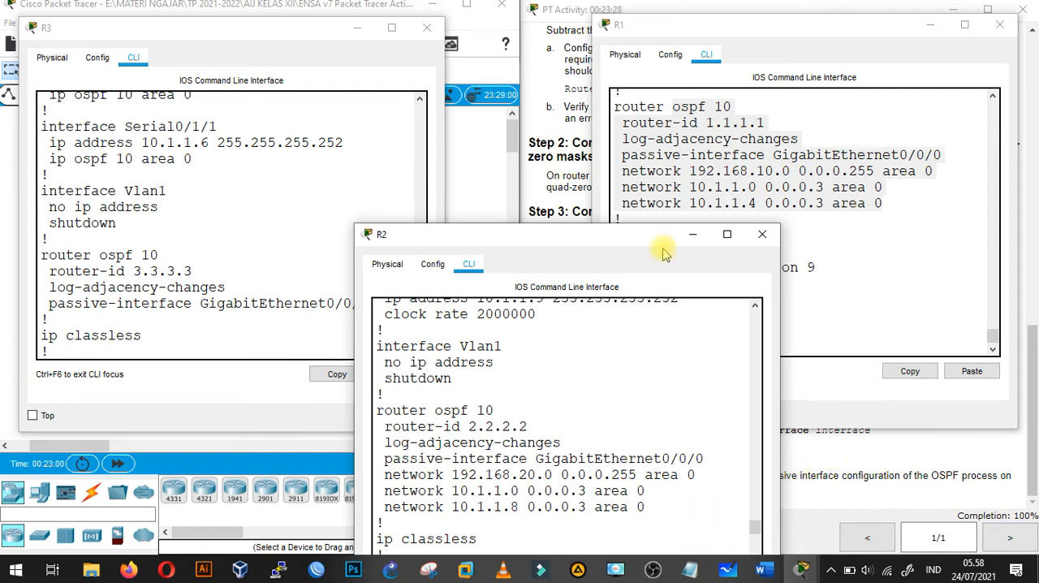
pyautogui.moveTo(643, 246); pyautogui.dragTo(603, 246)
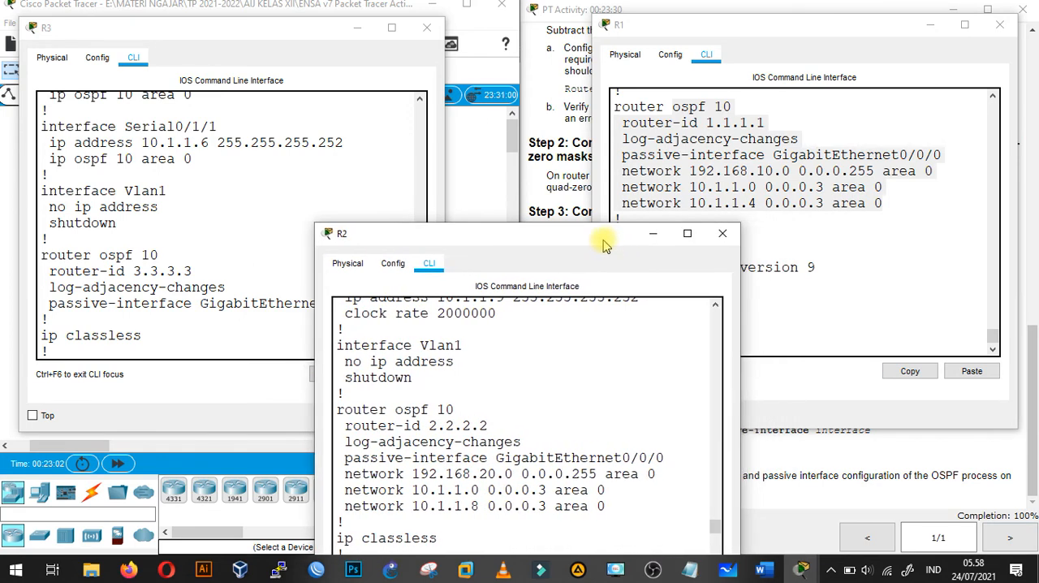